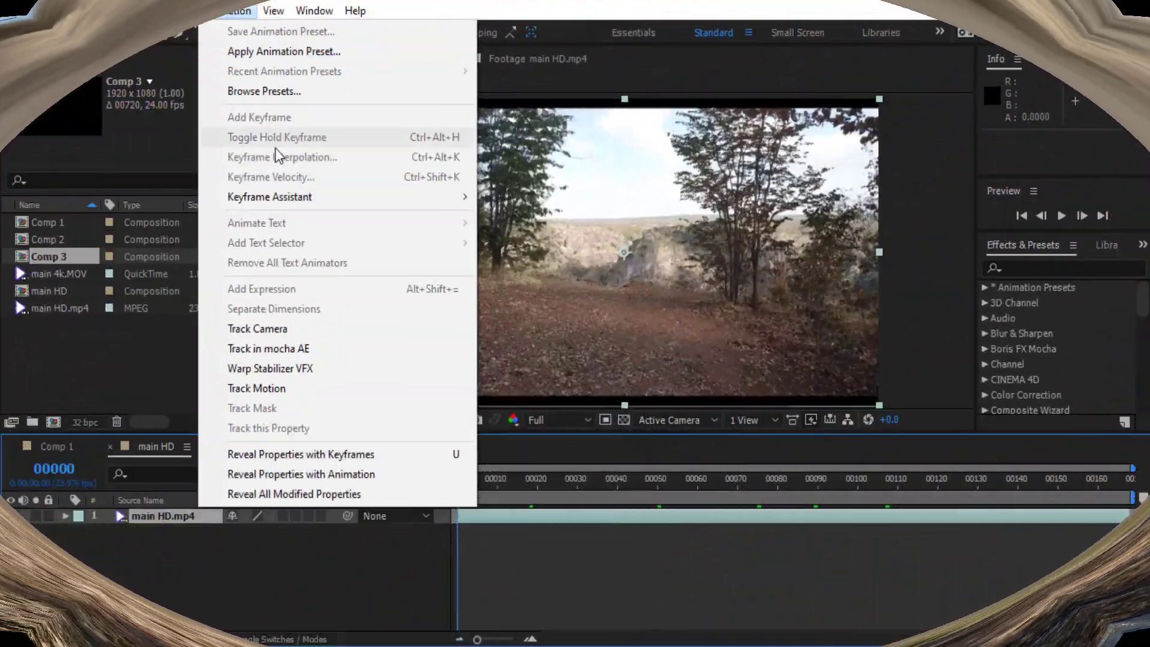
Step: Apply the 3D Camera Tracker to the main HD.mp4 canyon footage layer
left_click(326, 326)
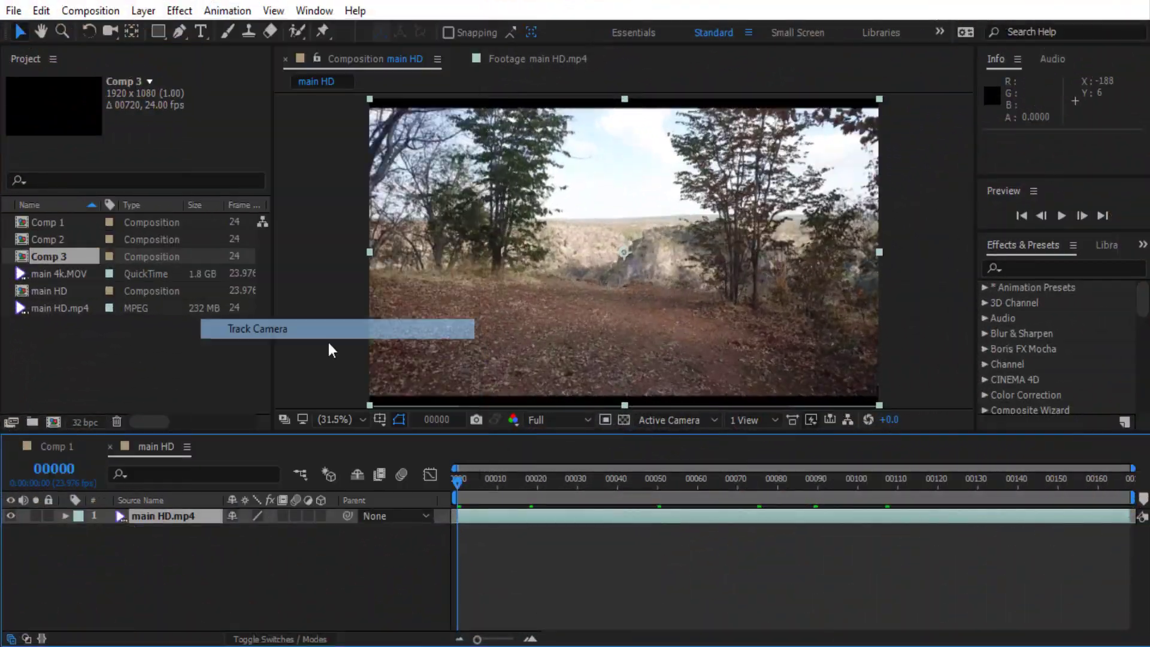
Step: Create Track Solid 1 and a tracker camera from ground points, then save the last frame as a PNG still
left_click(458, 483)
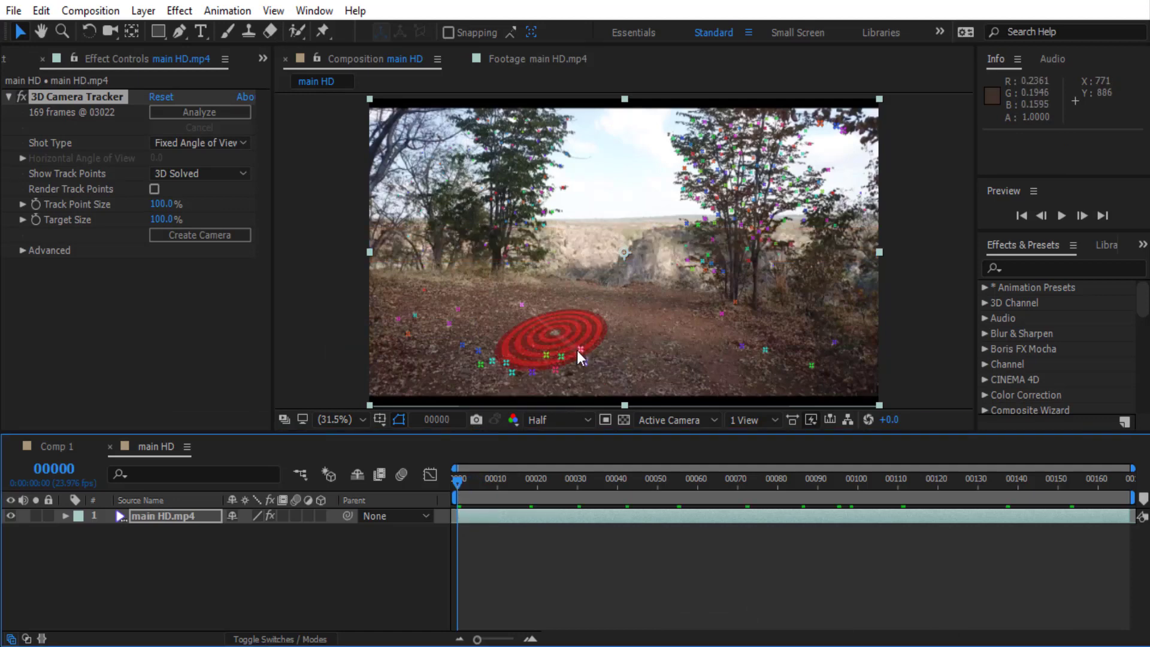
left_click(566, 346)
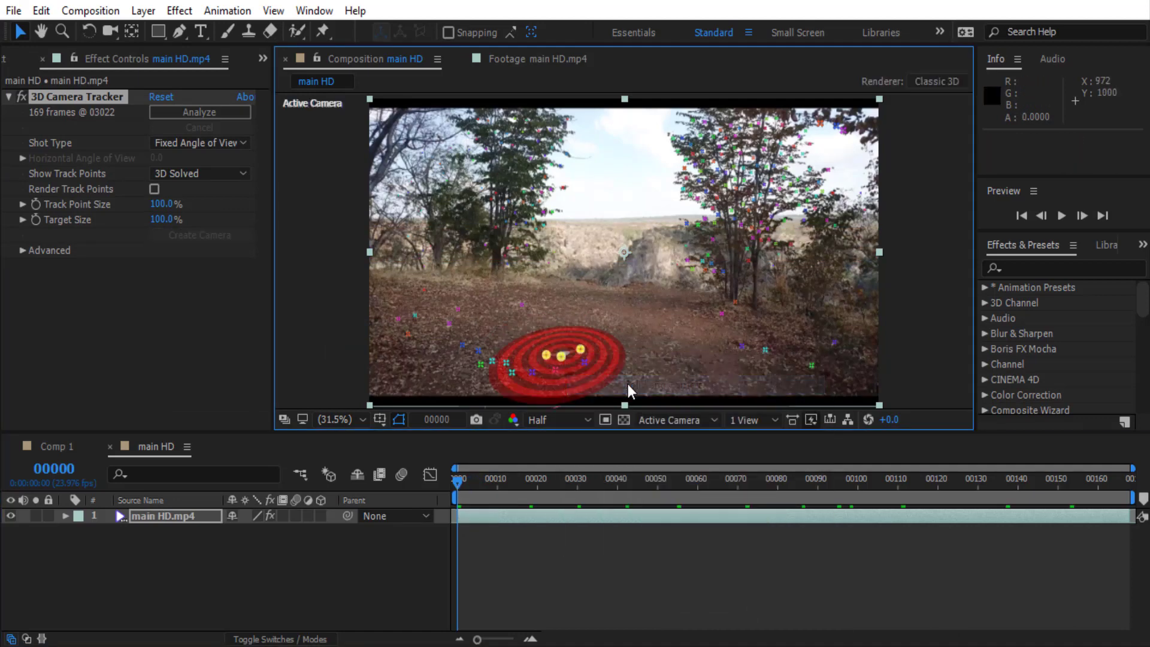
left_click(173, 514)
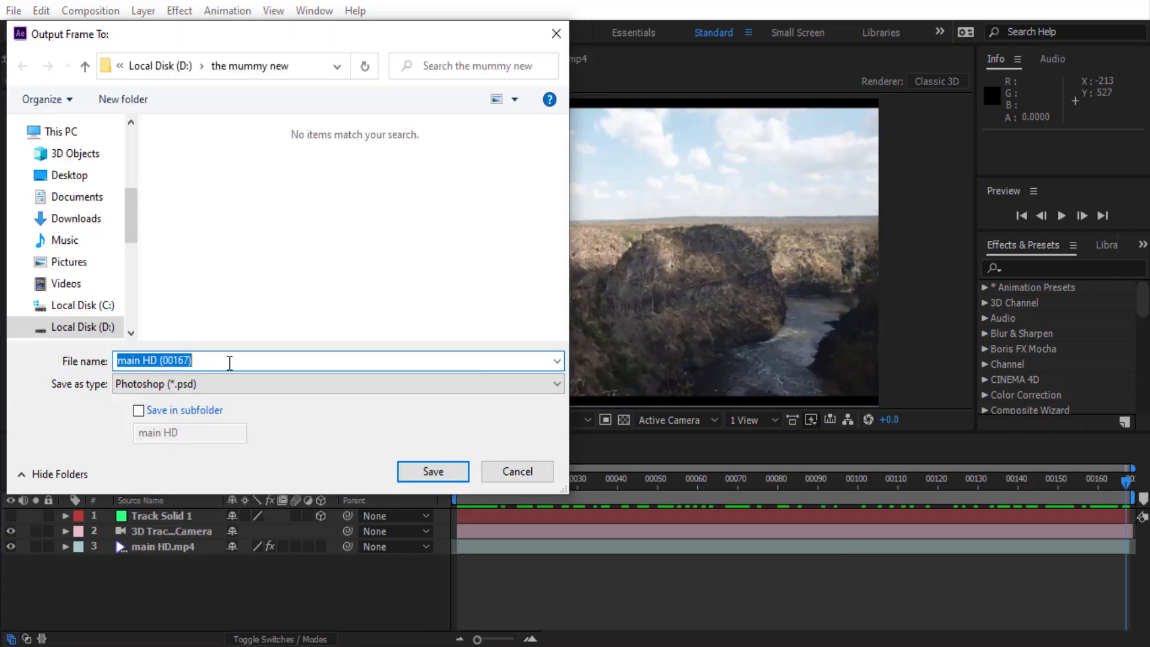
left_click(226, 362)
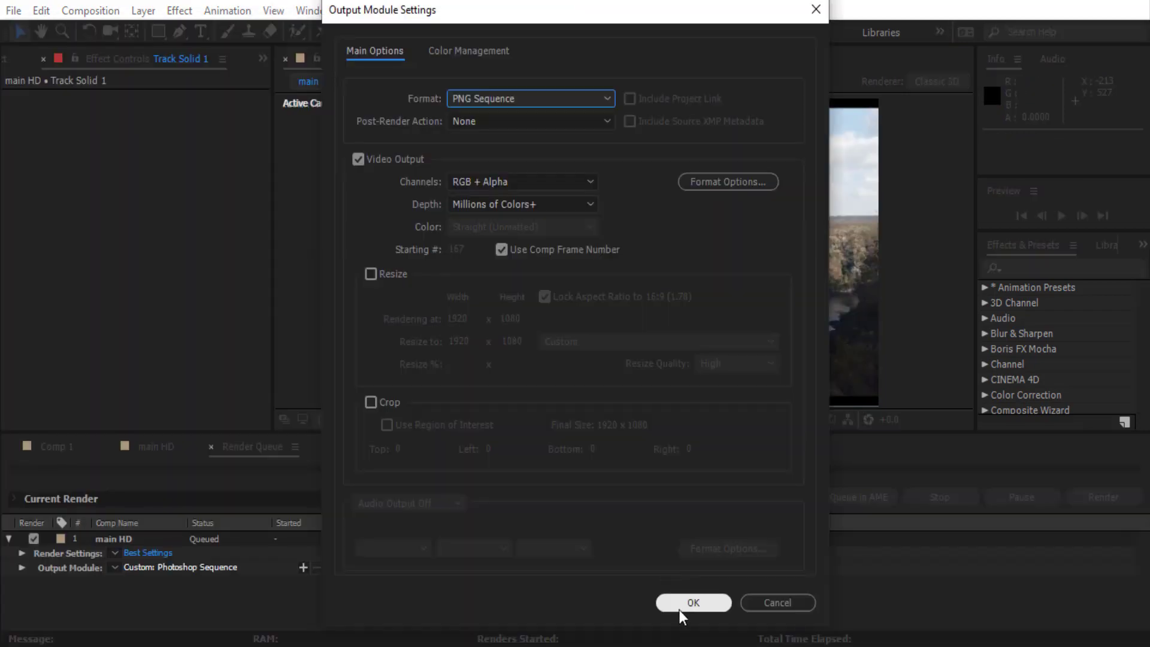
left_click(693, 602)
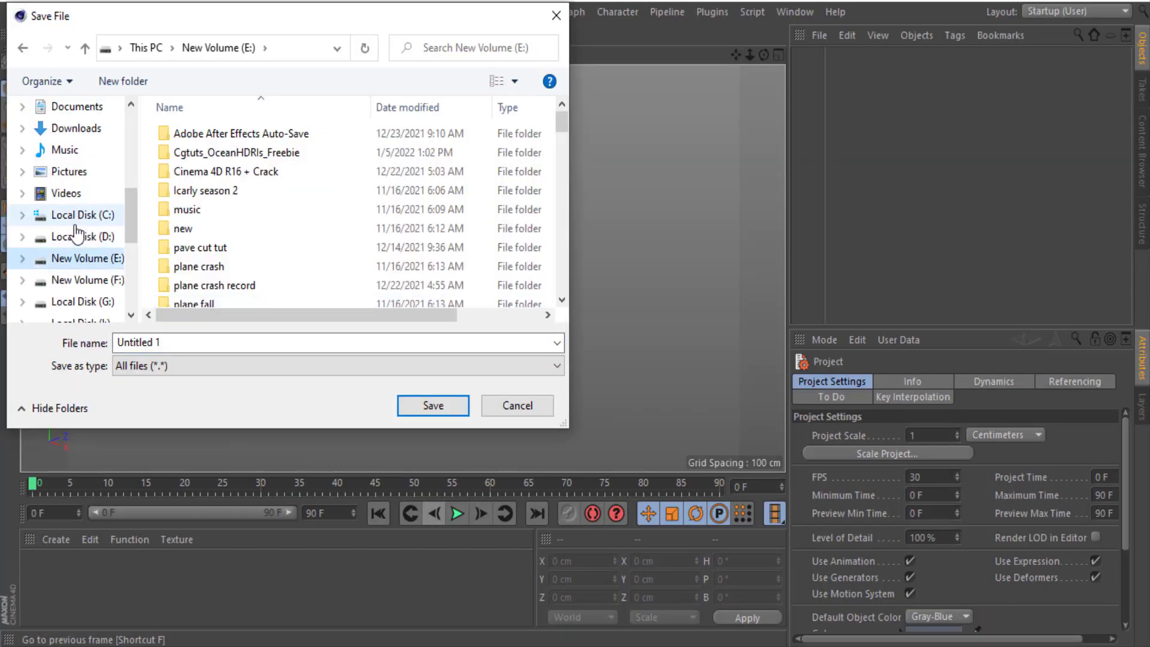
Step: Save the scene, then add a Background object textured with the BG canyon material
left_click(54, 226)
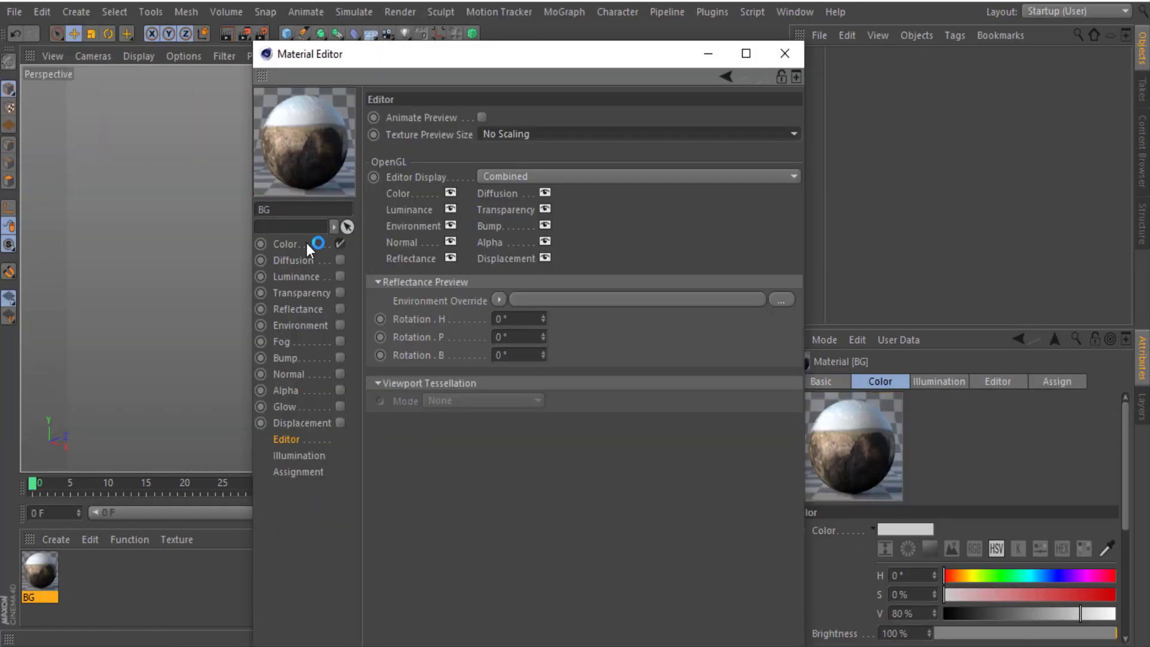
left_click(784, 53)
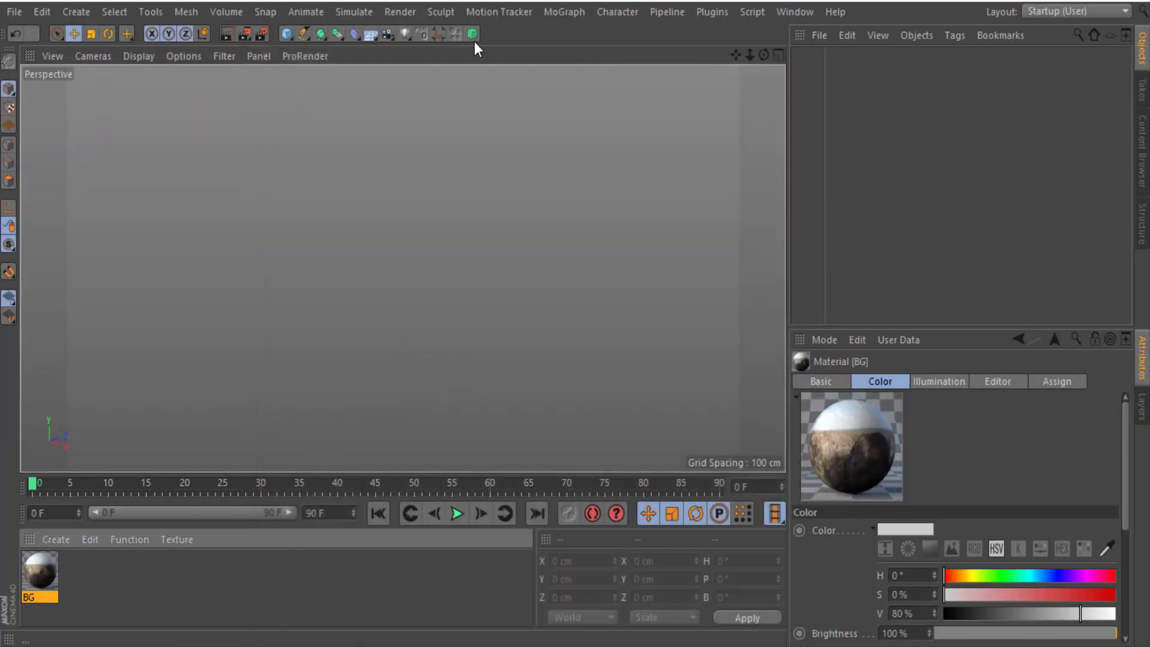
left_click(372, 34)
left_click(451, 180)
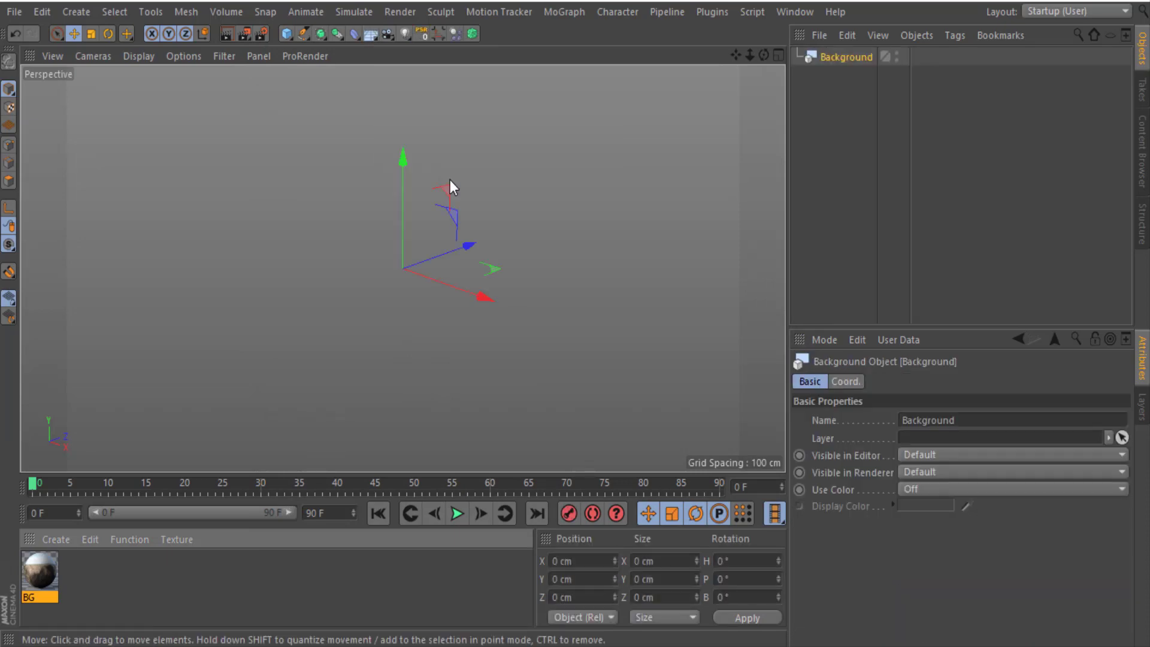
left_click_drag(54, 570, 875, 58)
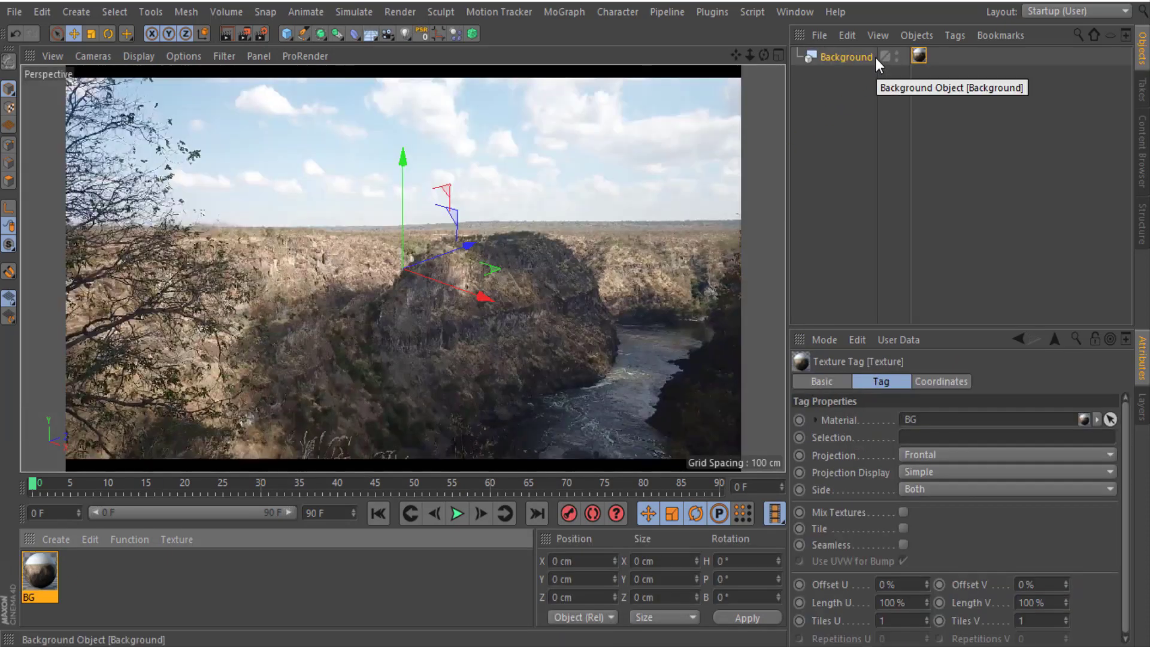
Step: Turn on the viewport grid and tilt the view to match the canyon horizon
left_click(224, 56)
left_click(257, 275)
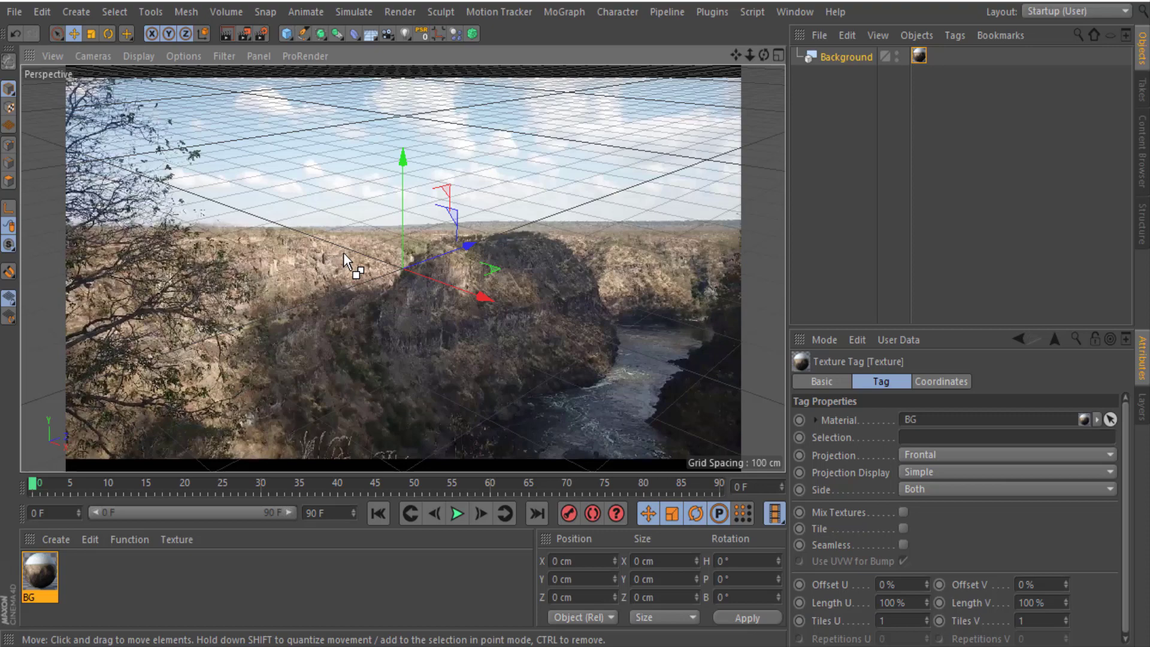
left_click_drag(763, 55, 763, 99)
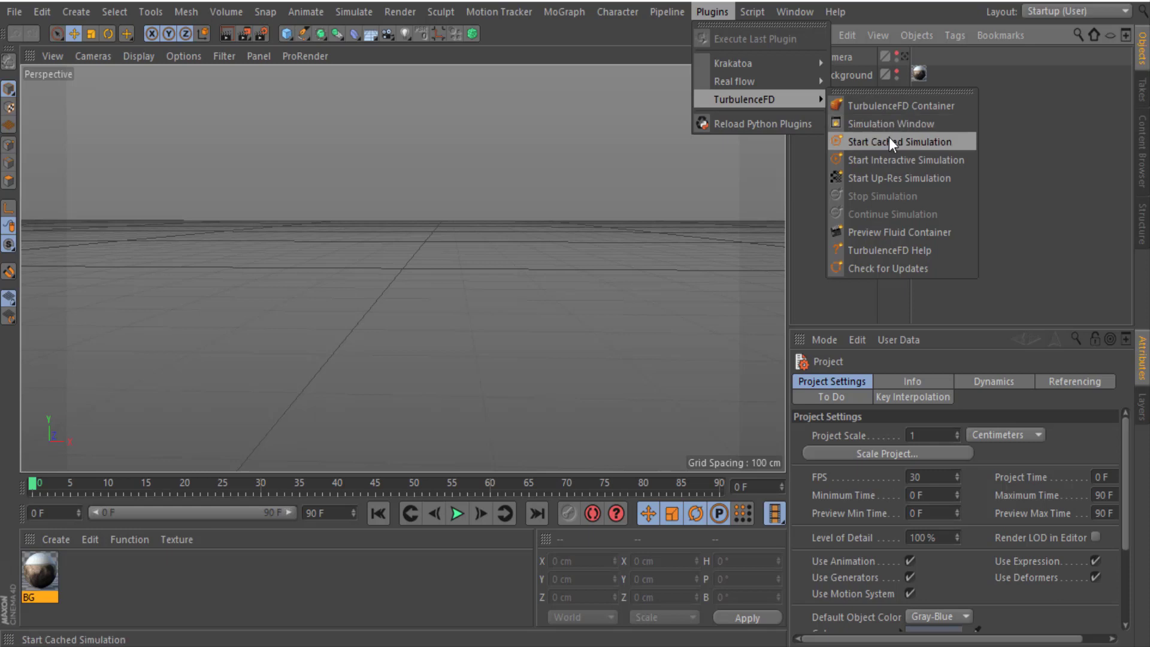
Step: Add a TurbulenceFD Container and orbit the view to see its box
left_click(890, 106)
left_click_drag(764, 55, 397, 264)
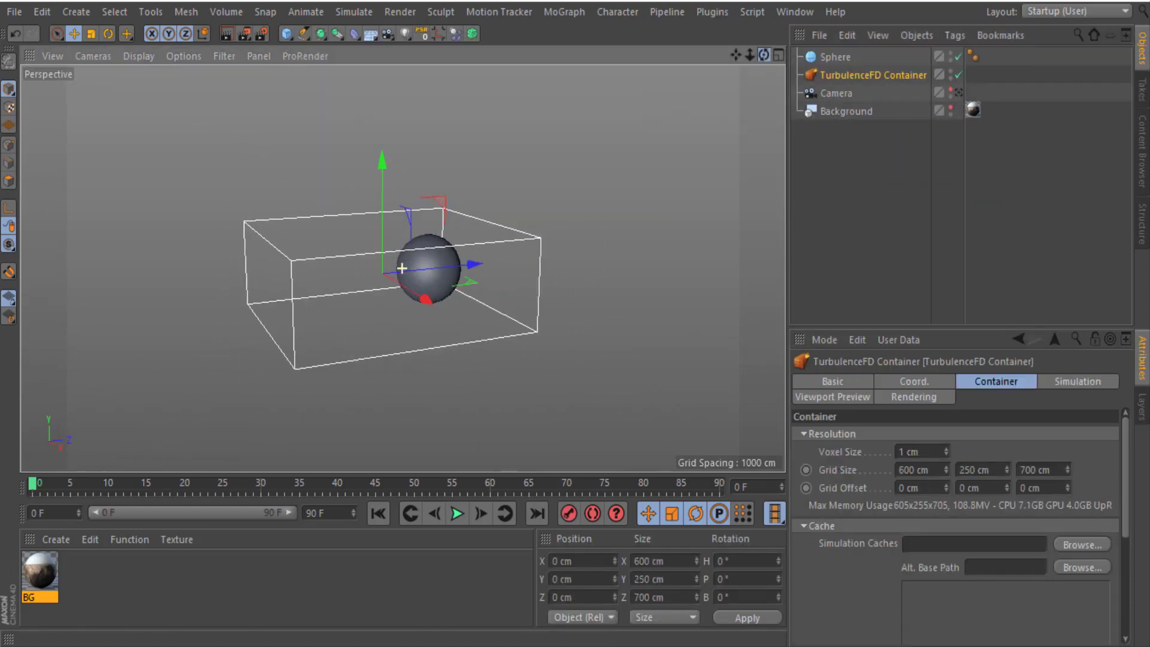
mouse_move(764, 55)
left_mouse_down()
mouse_move(739, 59)
mouse_move(760, 60)
left_mouse_up()
Step: Make the sphere editable and scale it into a thin flat disc
left_click(835, 57)
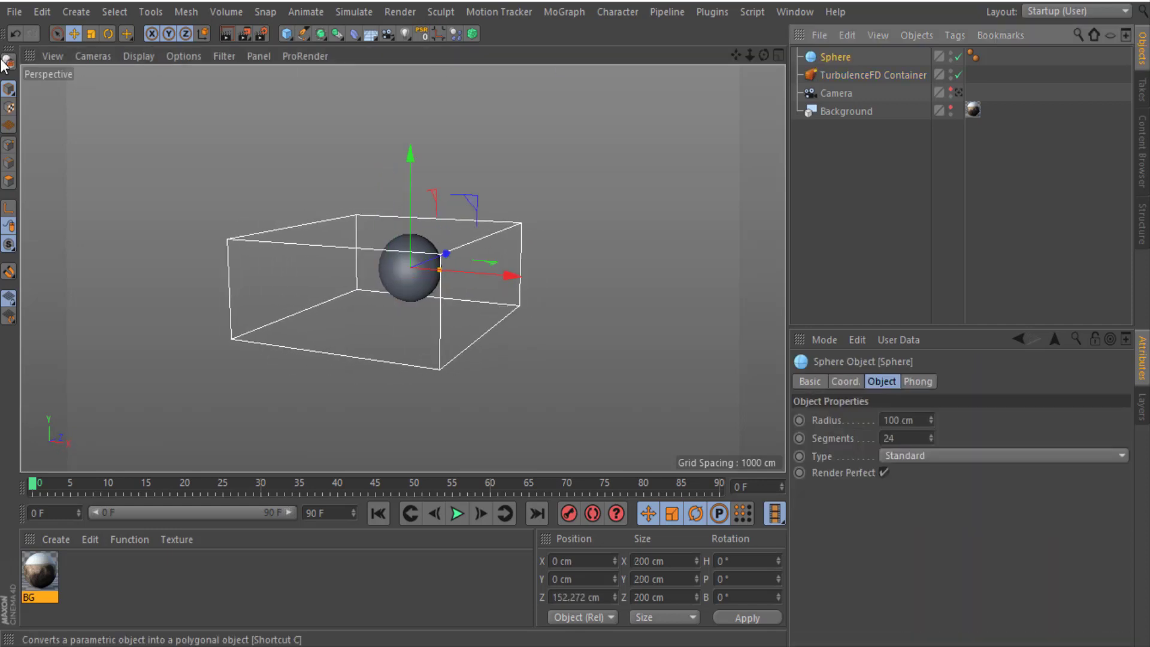
left_click(8, 60)
key("t")
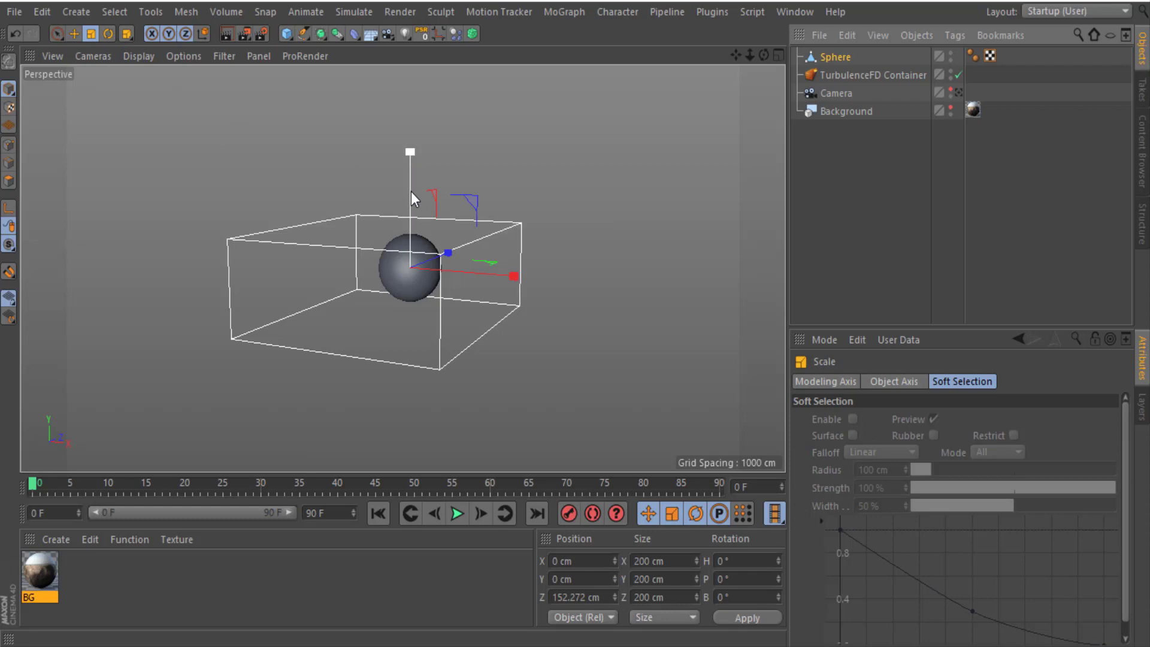
left_click_drag(408, 192, 359, 312)
Step: Select the TurbulenceFD Container to edit its simulation settings
key("e")
key("9")
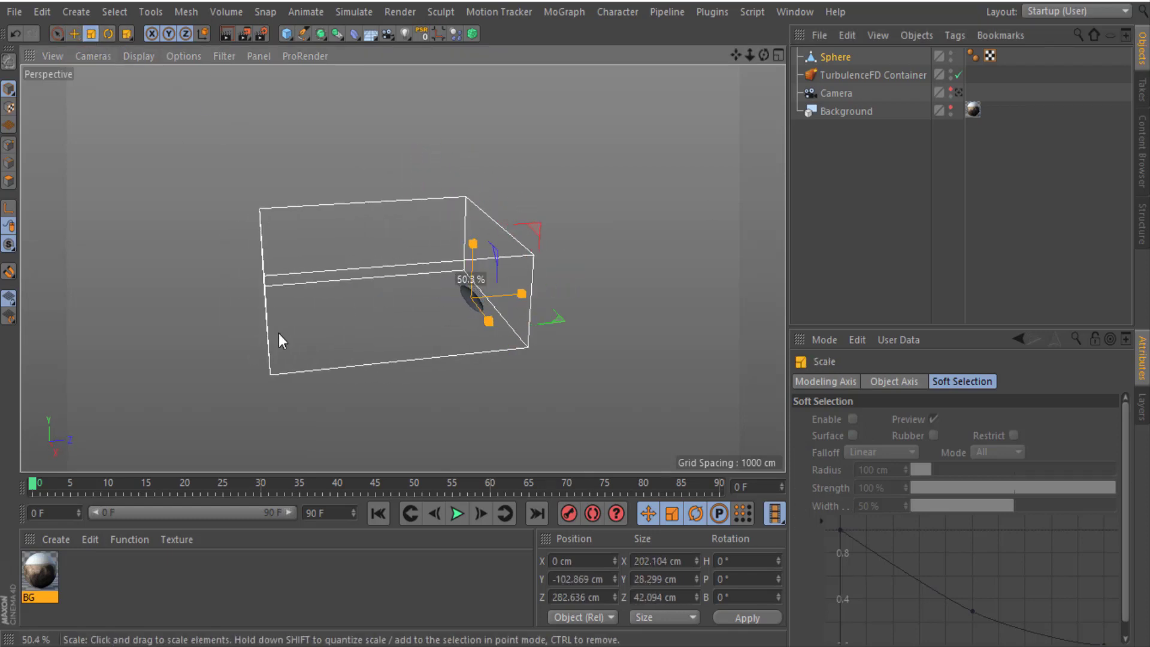
left_click(872, 75)
left_click(819, 452)
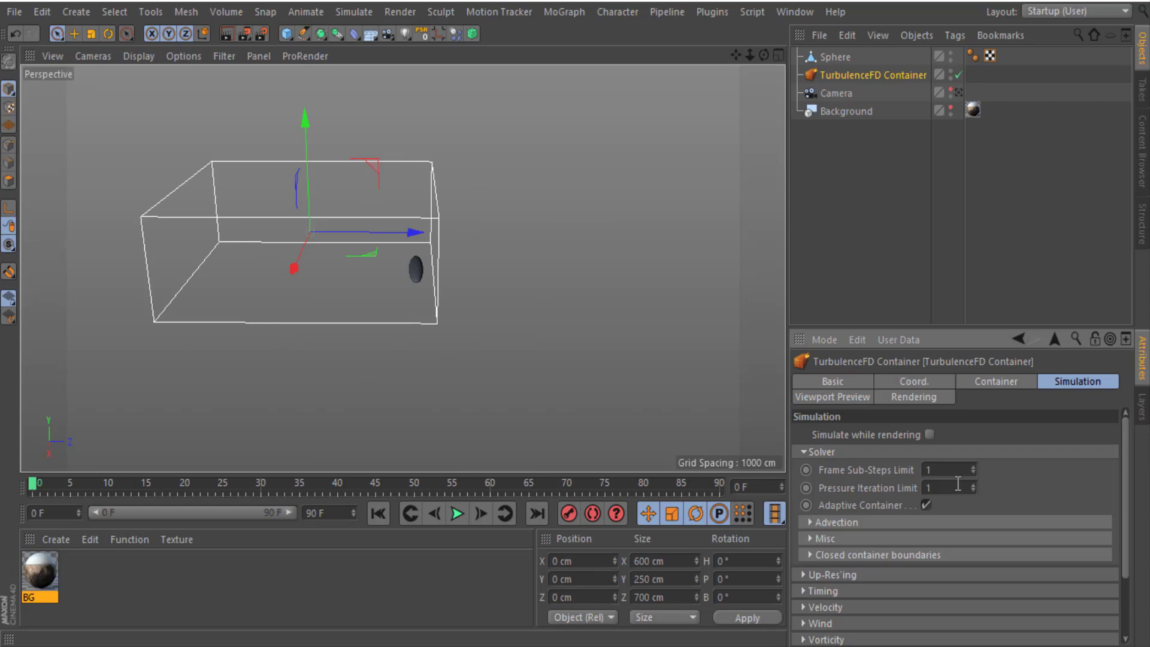
left_click(835, 453)
Step: Set the wind direction to 1 with Y 0.3 and wind speed 10
left_click(831, 517)
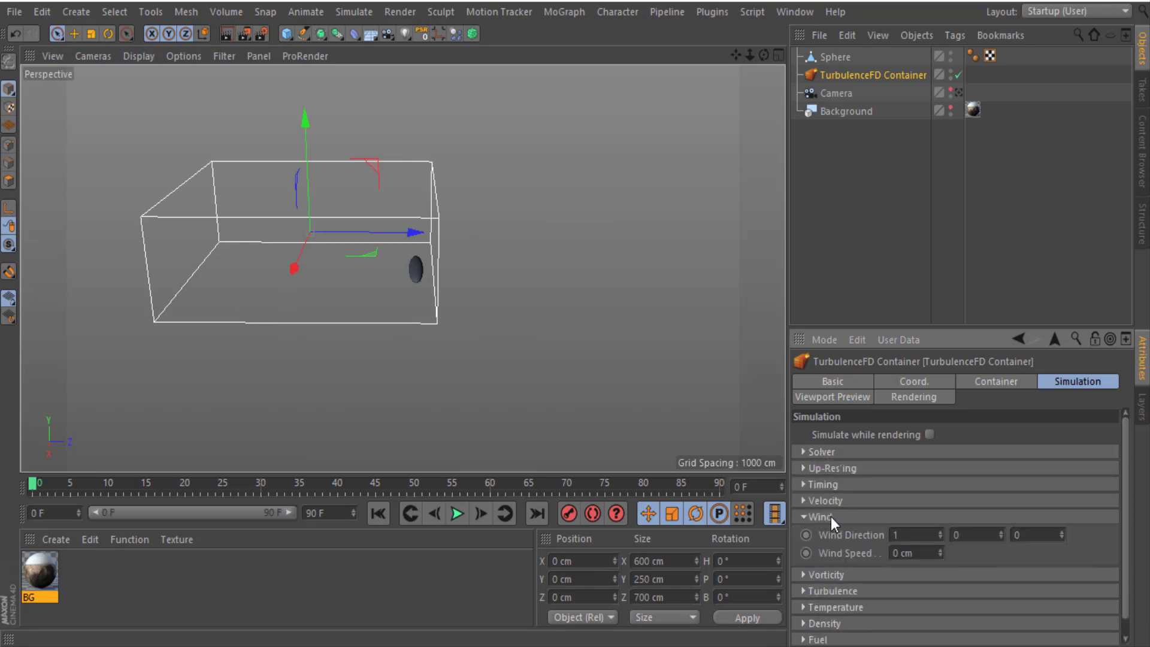
left_click(923, 536)
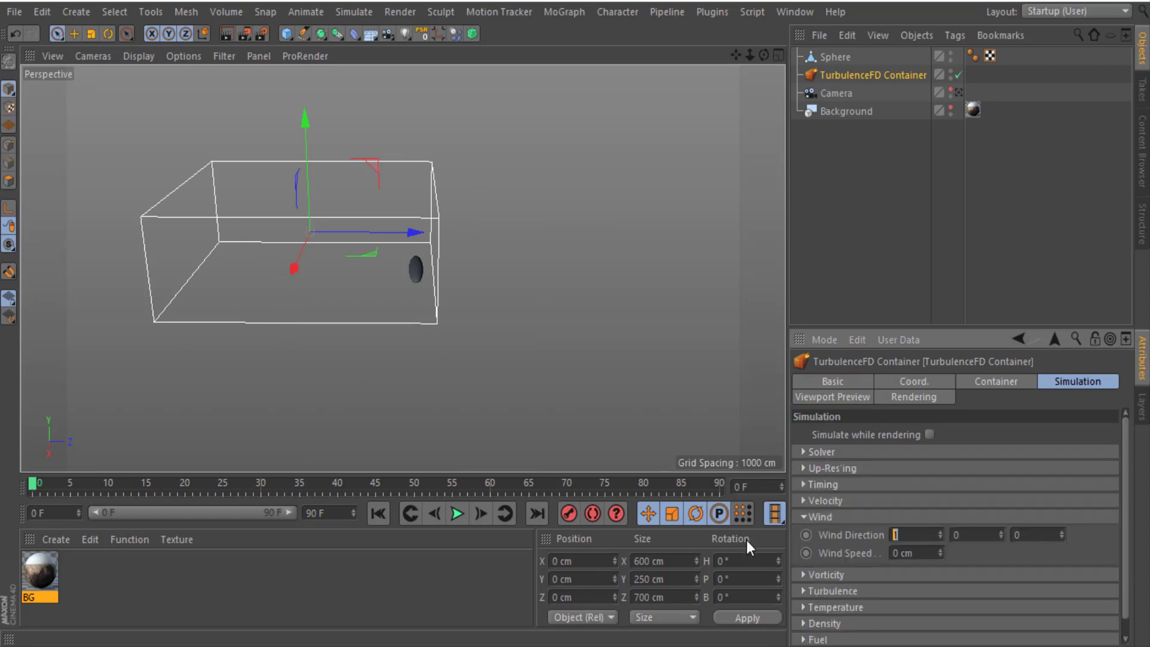
type("1")
left_click(919, 554)
type("10")
left_click(958, 534)
type(".3")
key("Return")
left_click(829, 516)
Step: Set Vorticity to 5 and Turbulence intensity 12 cm with largest size 5 cm
left_click(832, 532)
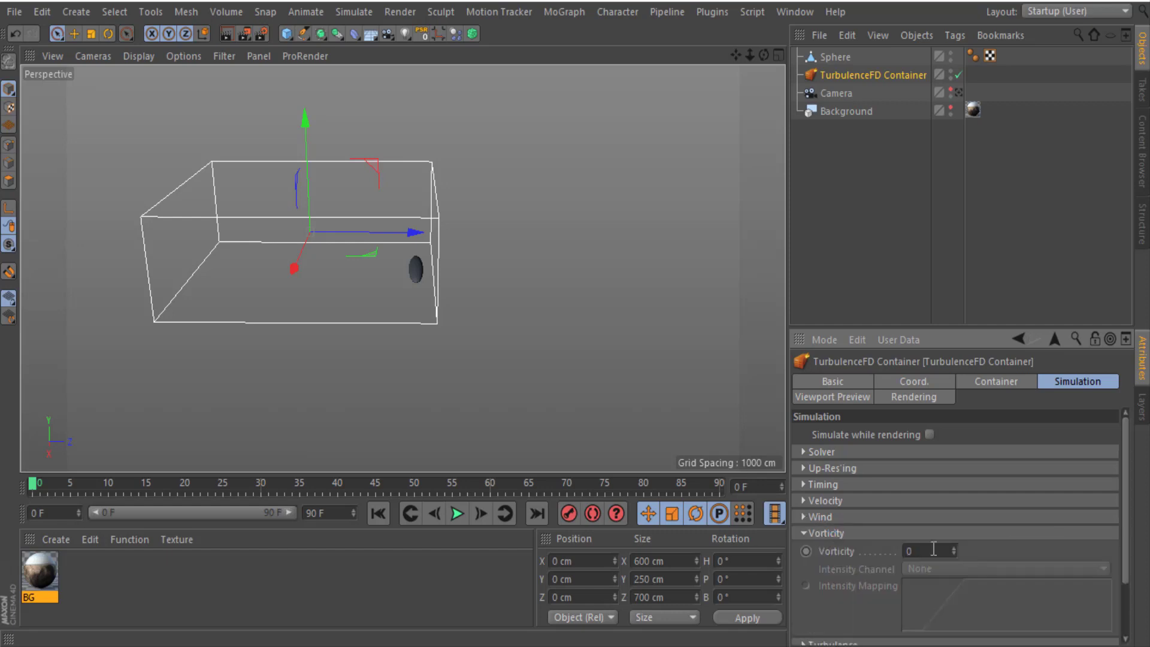
type("5")
key("Return")
left_click(826, 532)
left_click(833, 549)
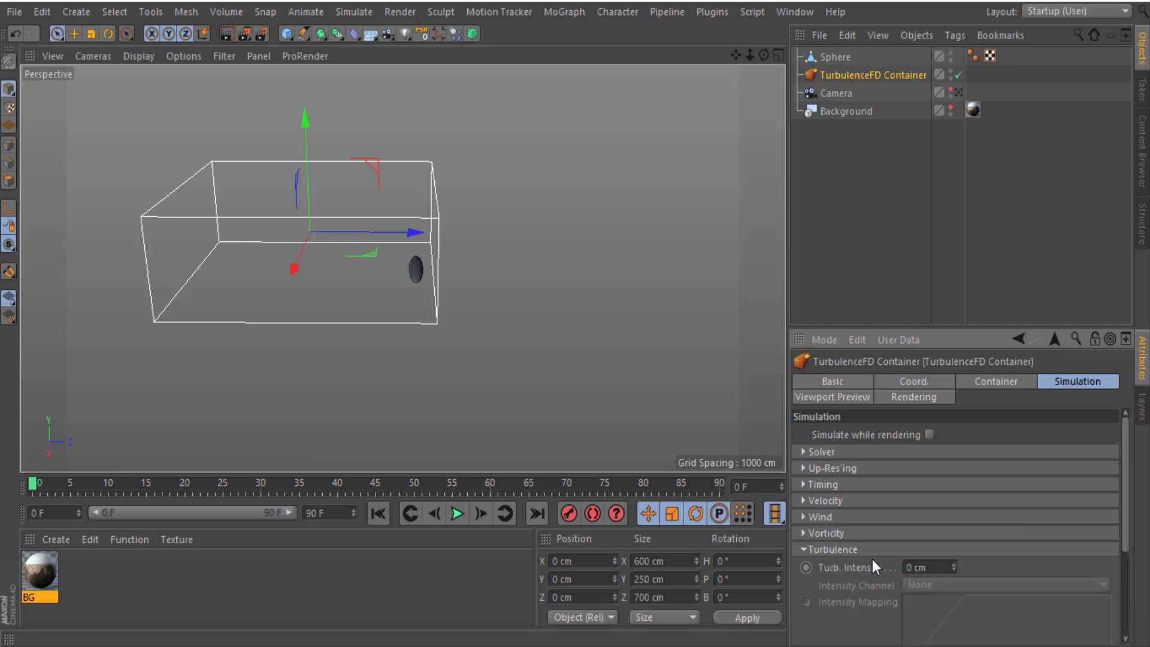
key("Tab")
type("12")
key("Return")
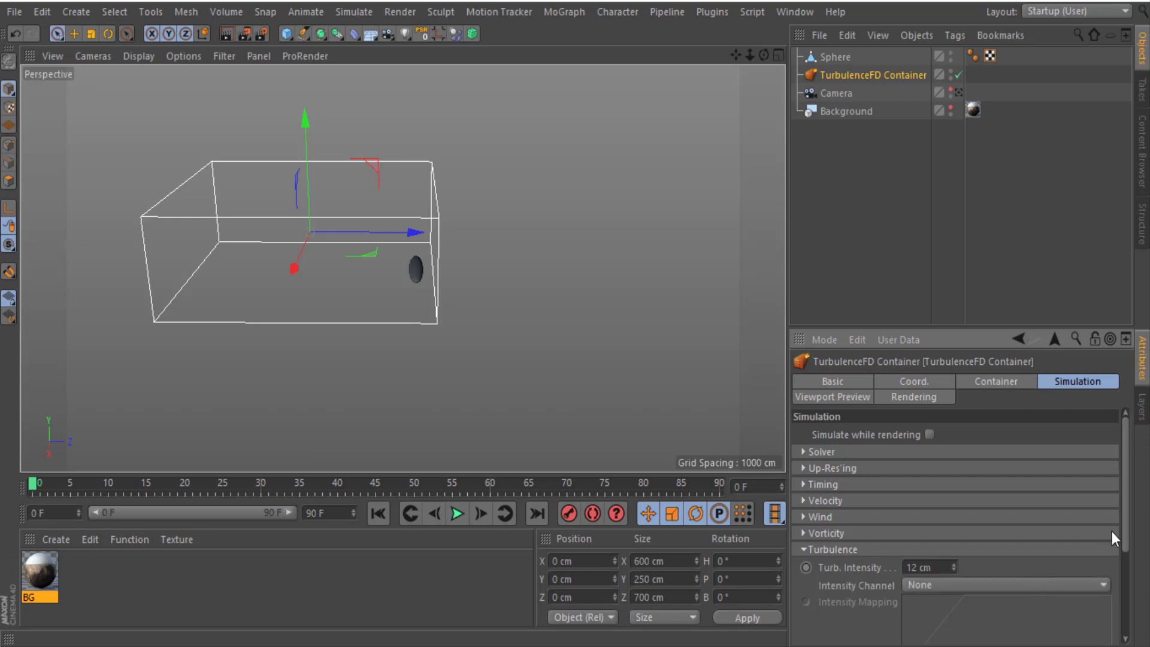
key("Tab")
key("Tab")
type("5")
key("Return")
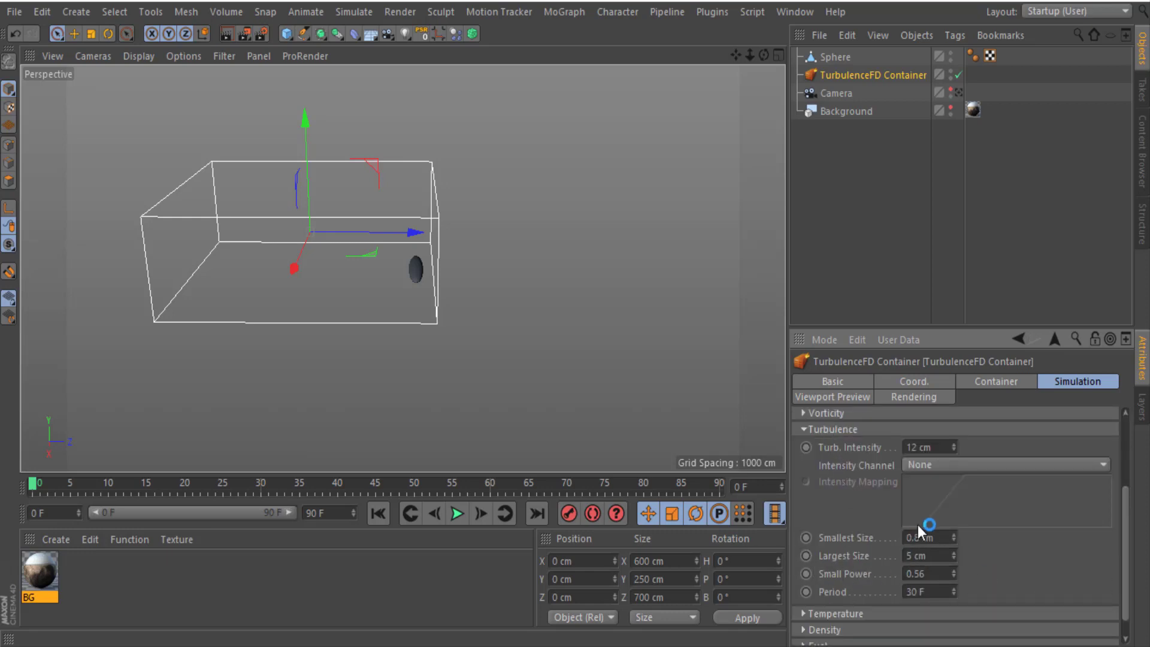
left_click(831, 430)
Step: Set Temperature cooling to 0 and buoyancy to 15
left_click(828, 566)
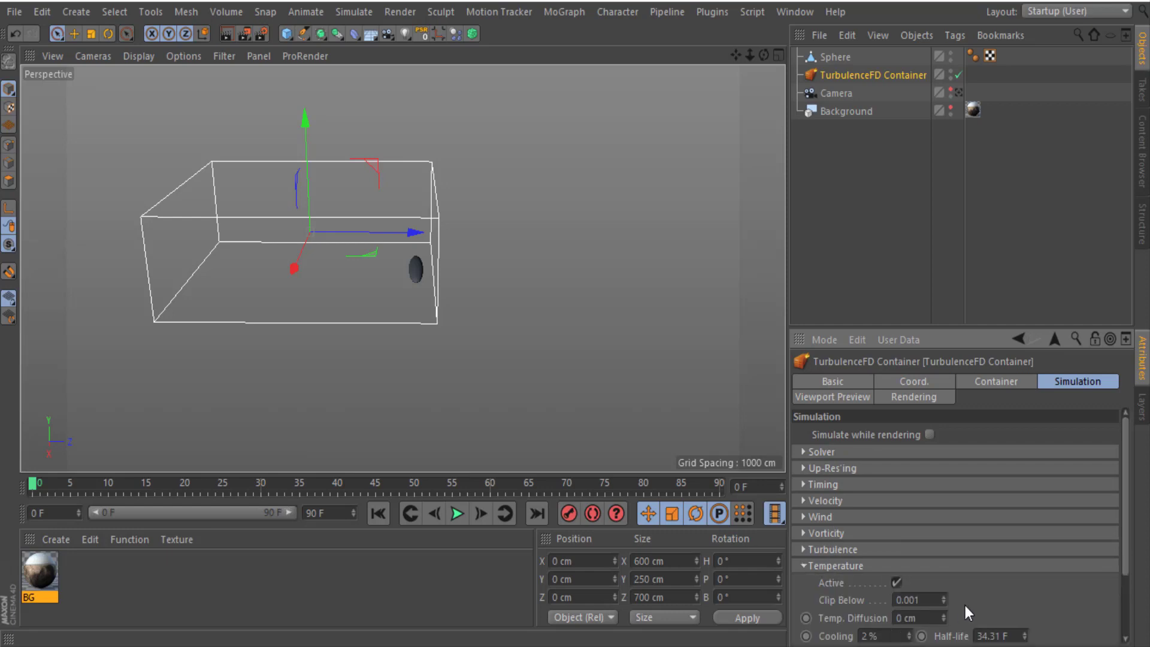
scroll(1122, 555, "down", 3)
left_click_drag(908, 580, 906, 587)
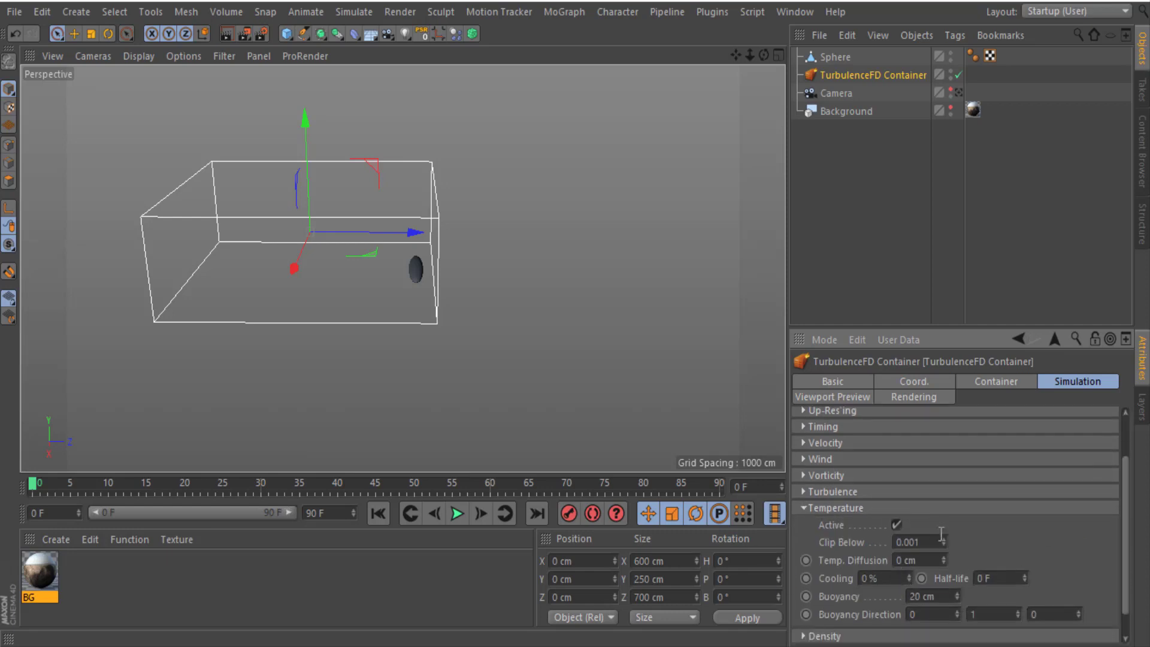
left_click(947, 594)
type("15")
left_click(837, 509)
Step: Enable Fuel in the simulation with an Expansion of 2
left_click(826, 594)
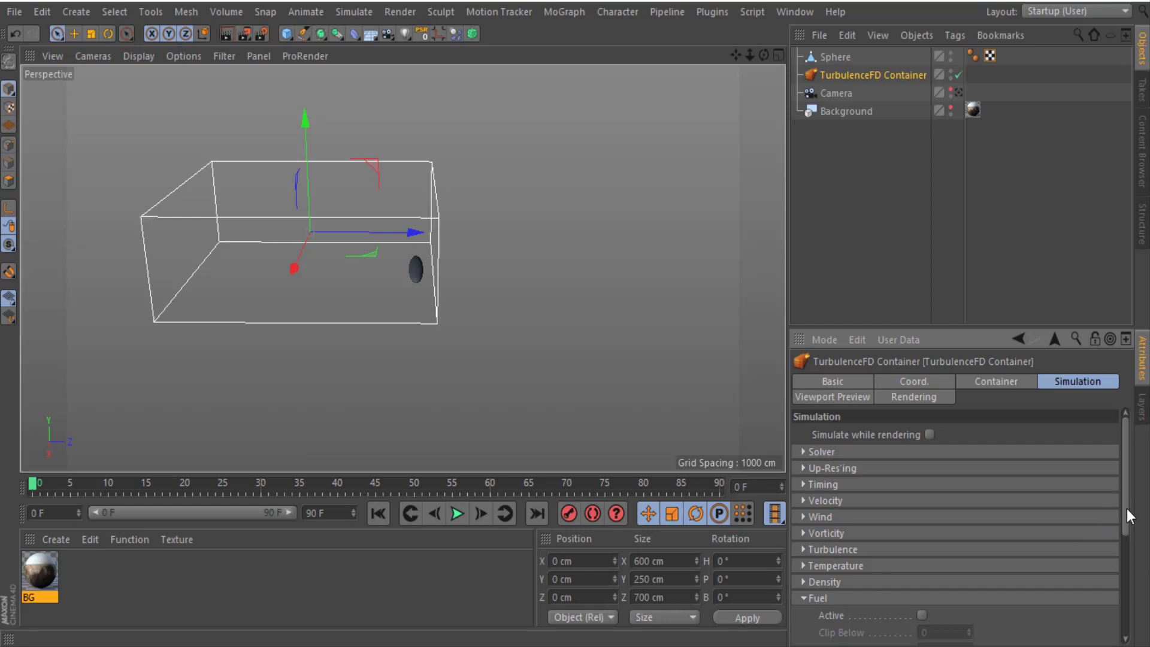
left_click_drag(1127, 508, 1122, 561)
left_click(923, 512)
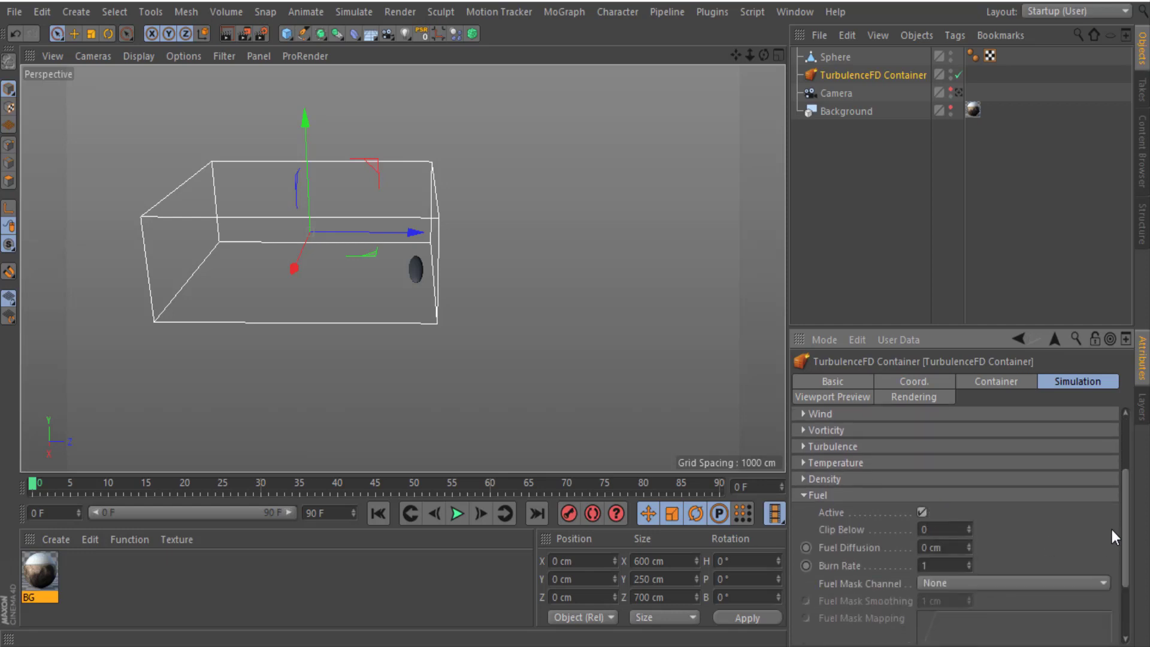
scroll(1111, 530, "down", 3)
double_click(933, 582)
type("2")
key("Return")
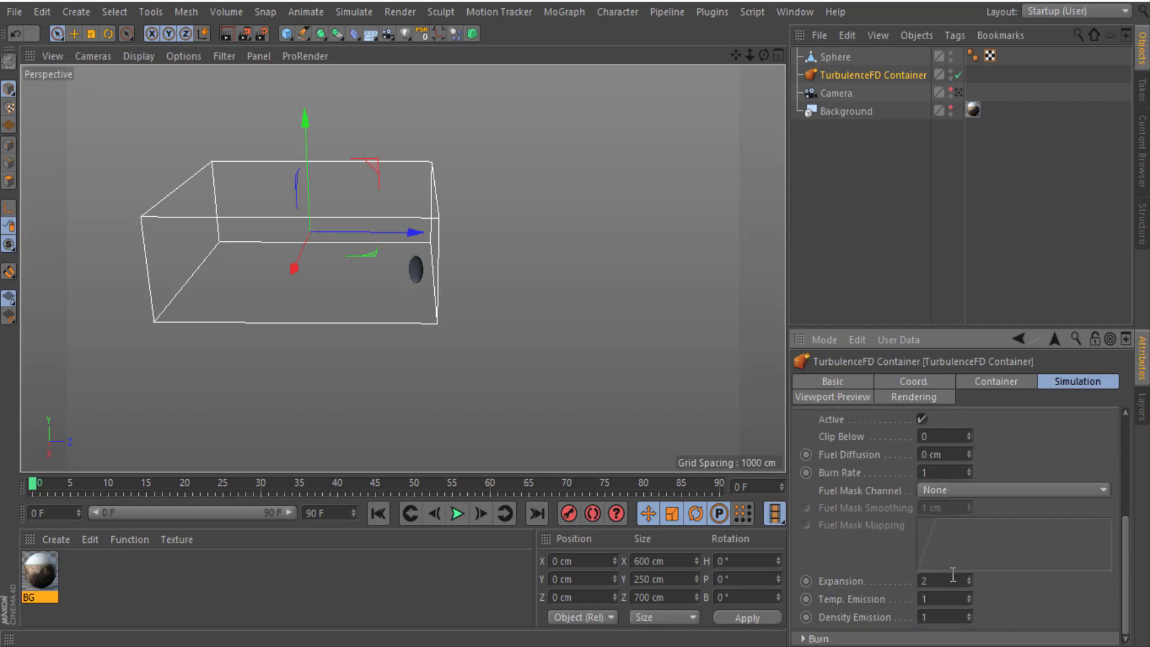
scroll(1122, 565, "up", 5)
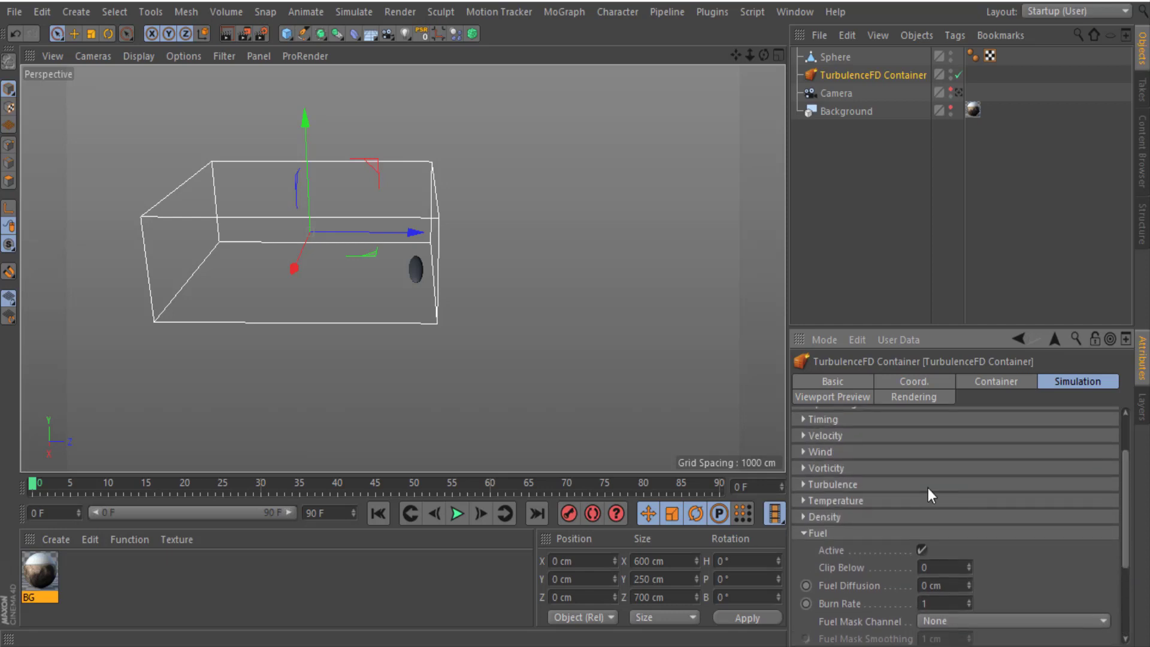
Step: Drive the smoke shader by Temperature and set the fire shader channel to None
left_click(913, 396)
left_click(852, 451)
left_click(914, 482)
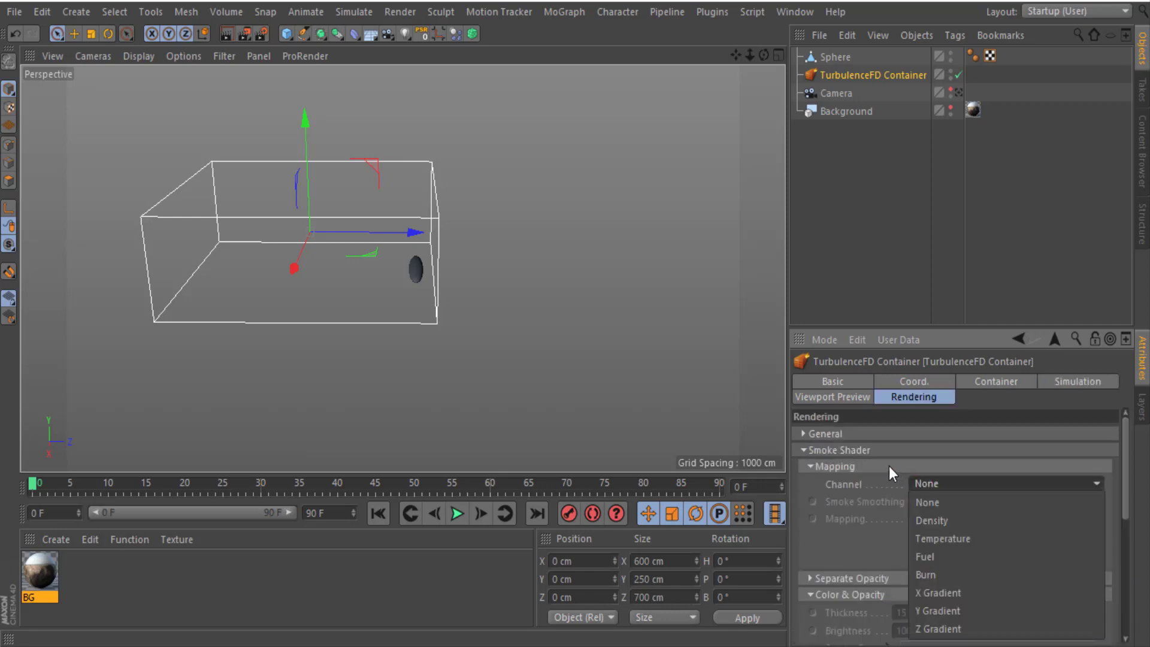
left_click(936, 538)
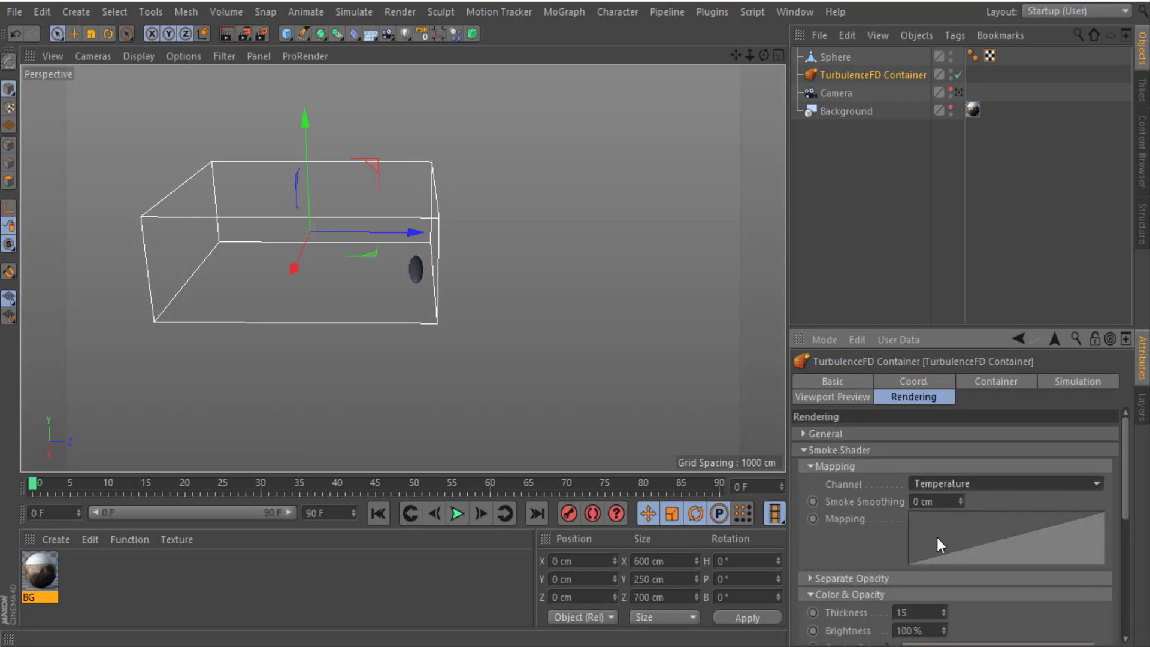
left_click(829, 450)
left_click(832, 466)
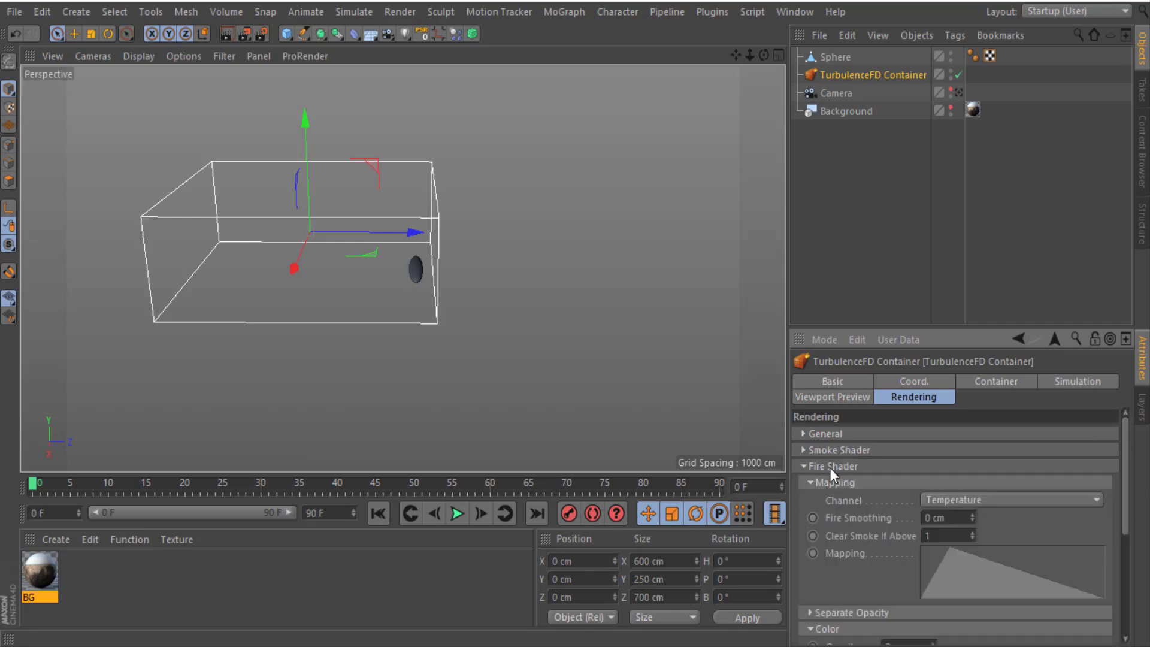
left_click(958, 500)
left_click(943, 357)
left_click(818, 465)
Step: Set rendering Step Size and Shadow Step Size to 90% with Sharp interpolation
left_click(817, 433)
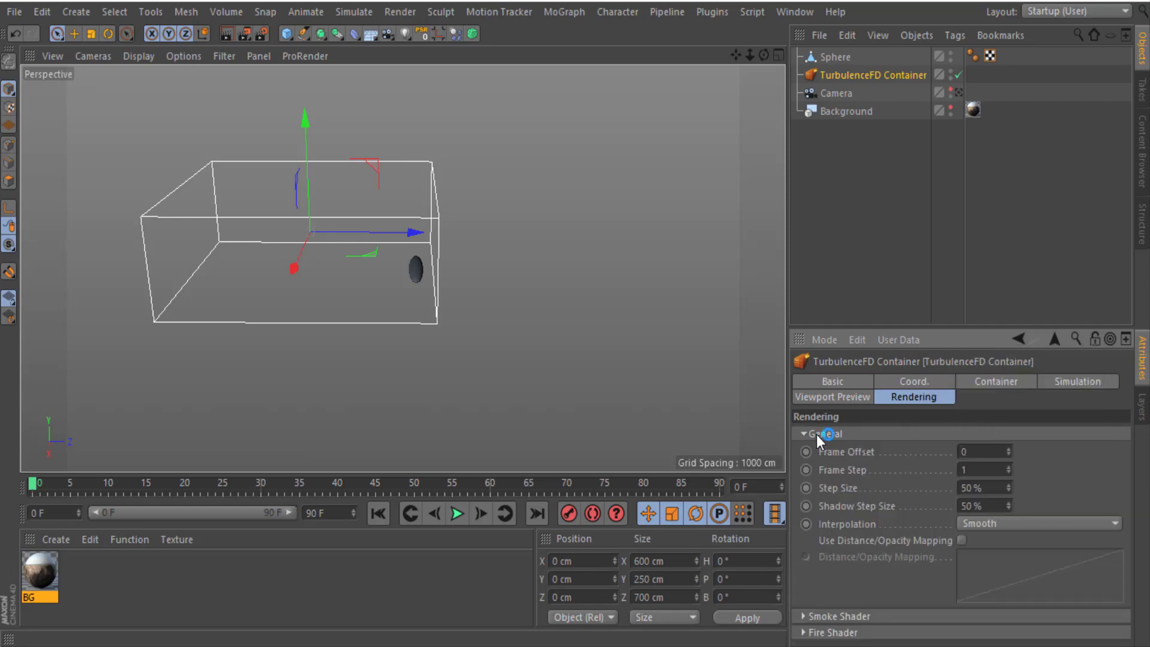
double_click(969, 487)
type("90")
double_click(969, 505)
type("90")
left_click(973, 524)
left_click(976, 578)
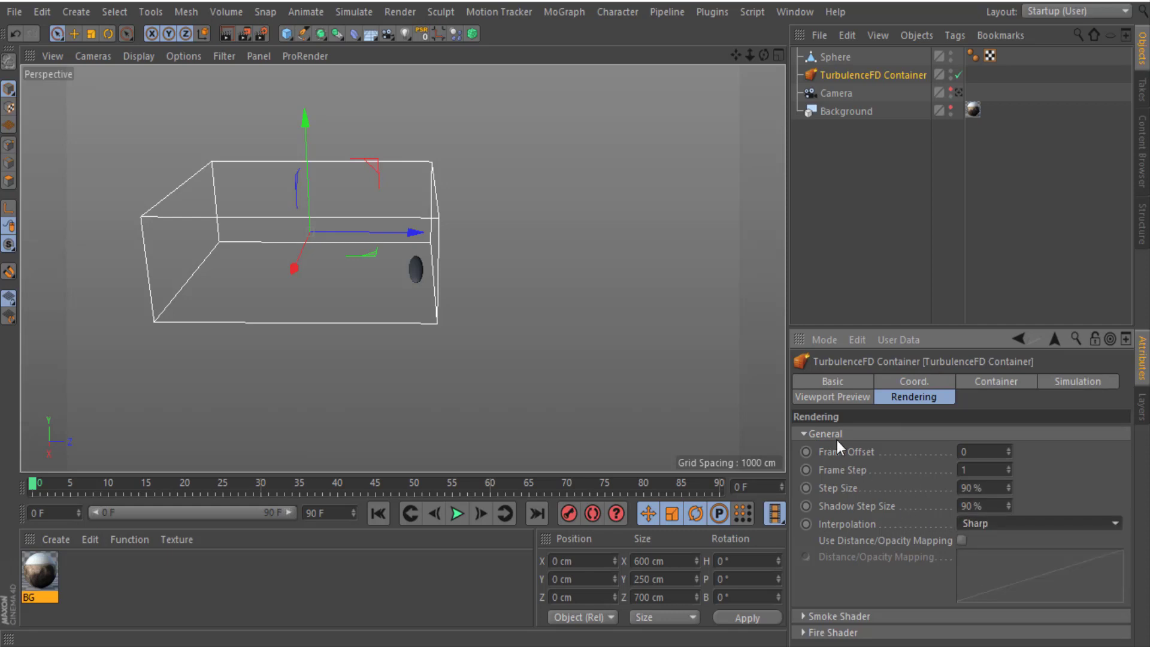
left_click(826, 433)
Step: Set the simulation time scale to 70% and extend the scene to 250 frames
left_click(1078, 382)
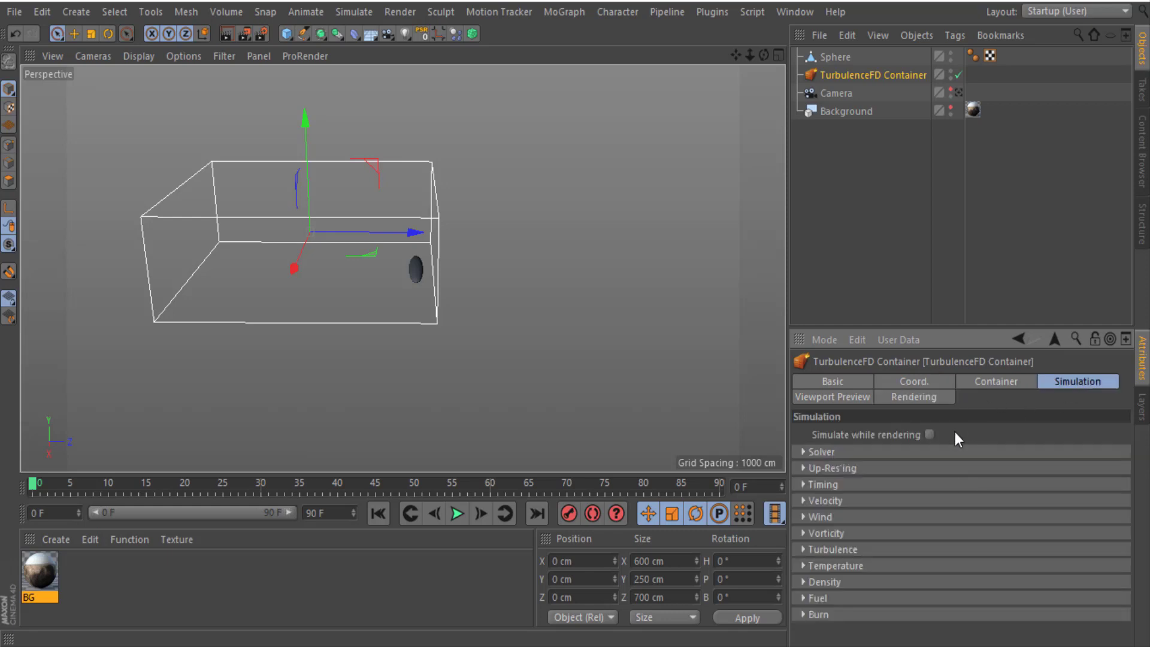
left_click(824, 483)
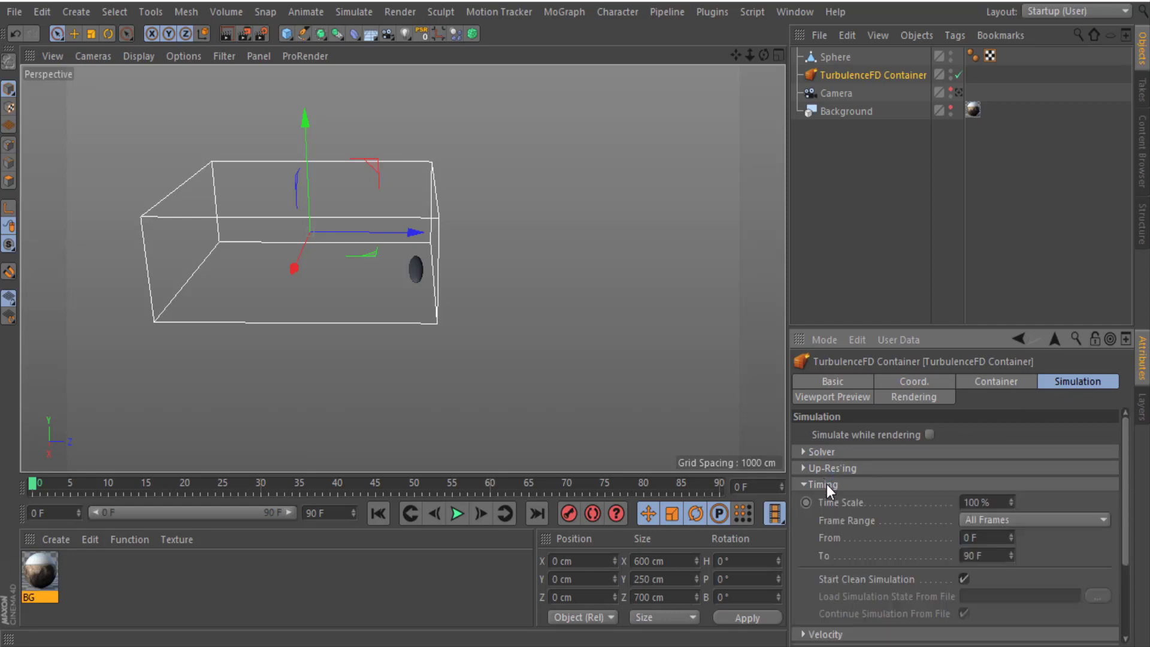
left_click(994, 502)
type("70")
key("Return")
scroll(1116, 527, "down", 4)
double_click(323, 513)
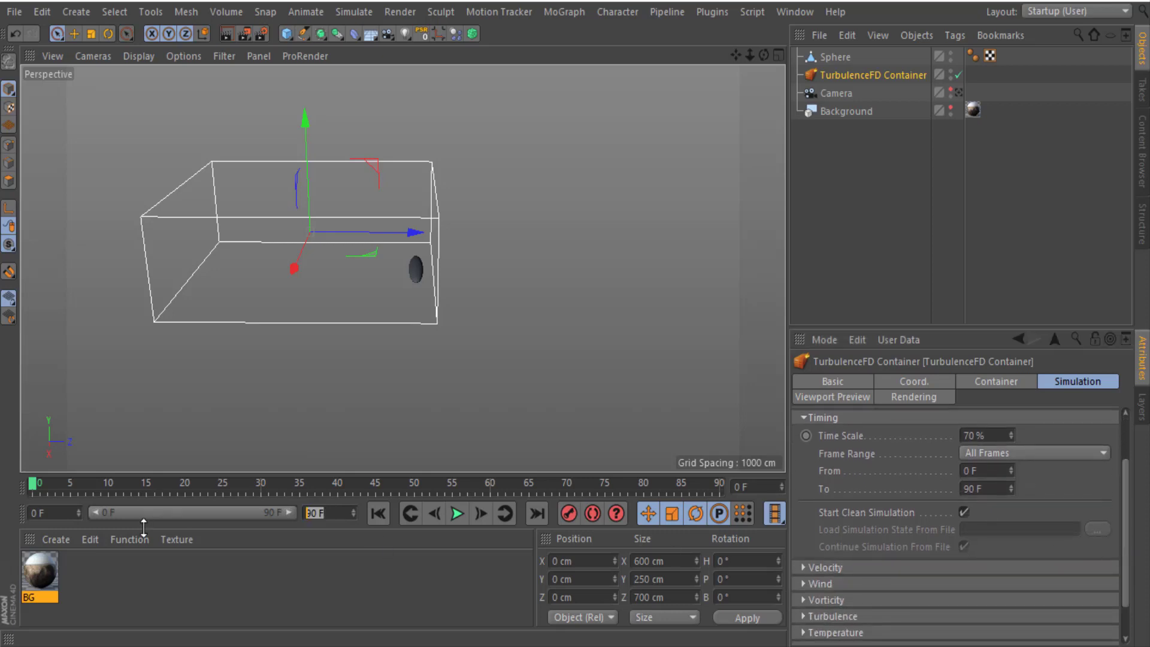
type("250")
left_click(276, 563)
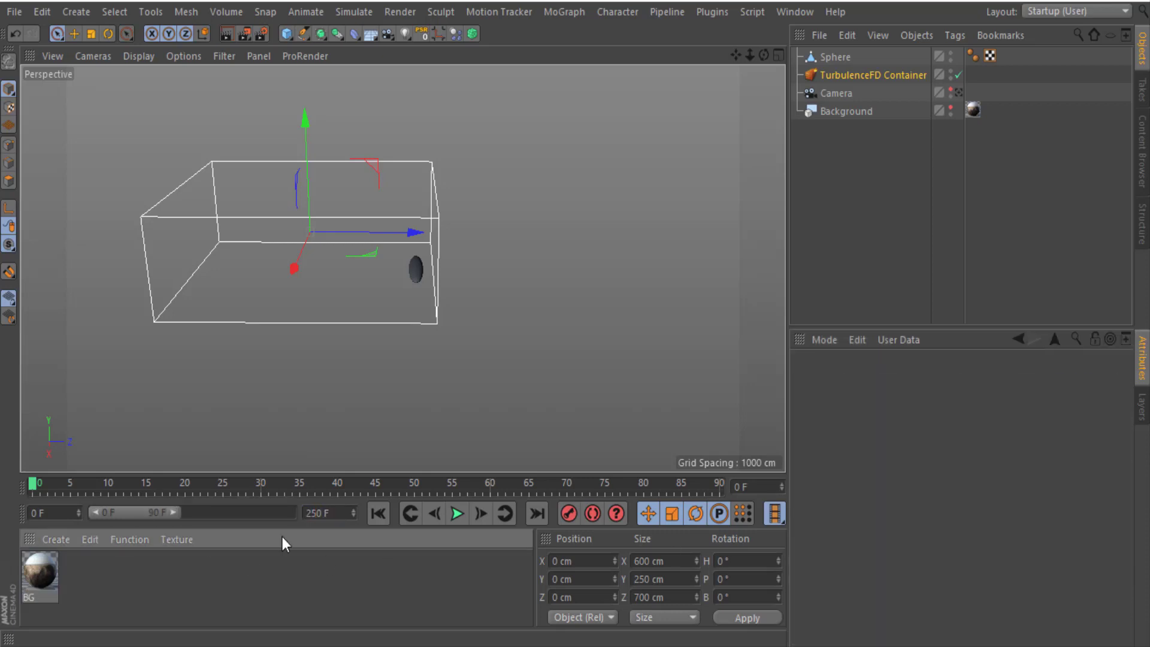
Step: Reselect the TurbulenceFD Container and review its velocity and solver settings
left_click(875, 76)
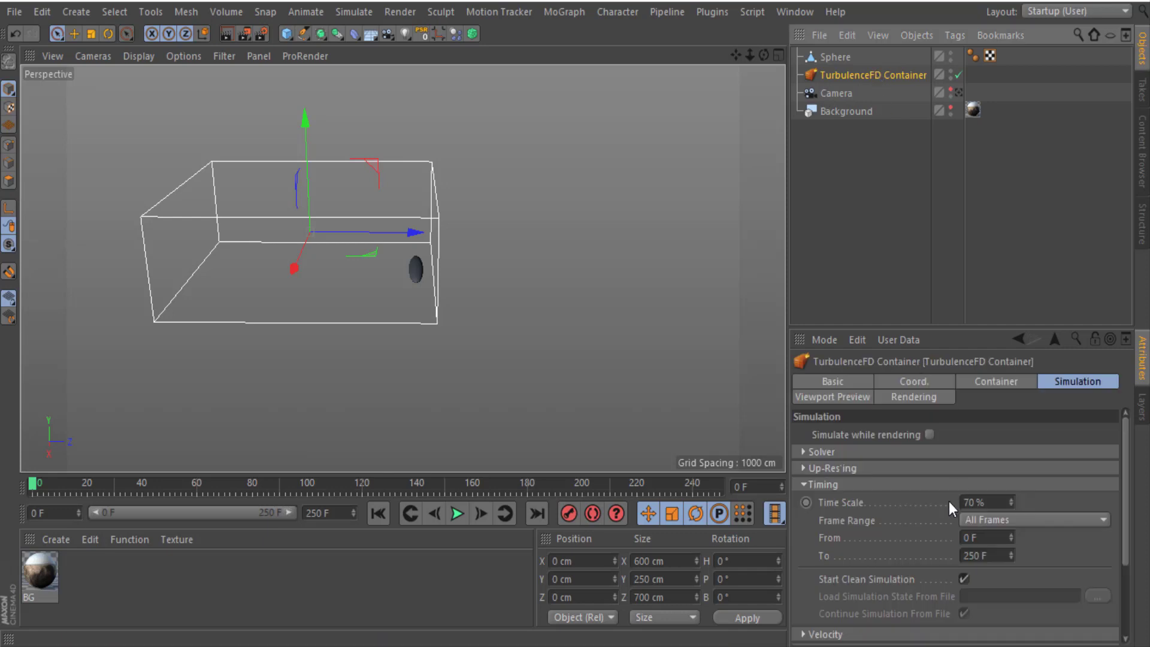
left_click(814, 484)
left_click(817, 502)
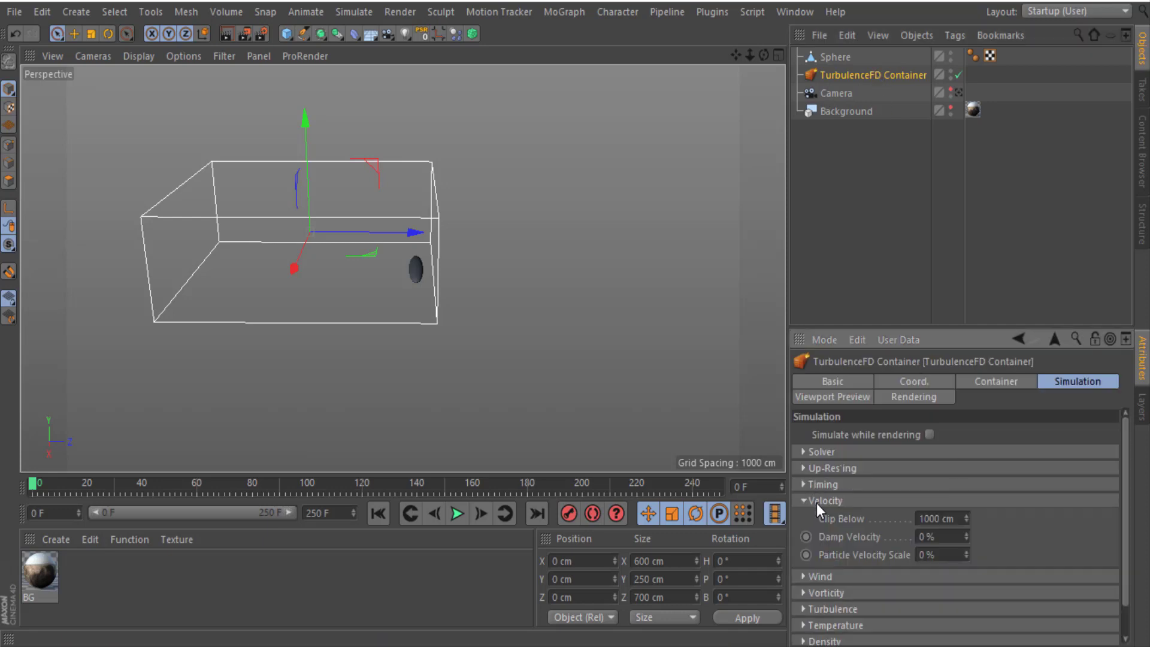
left_click(817, 500)
left_click(820, 451)
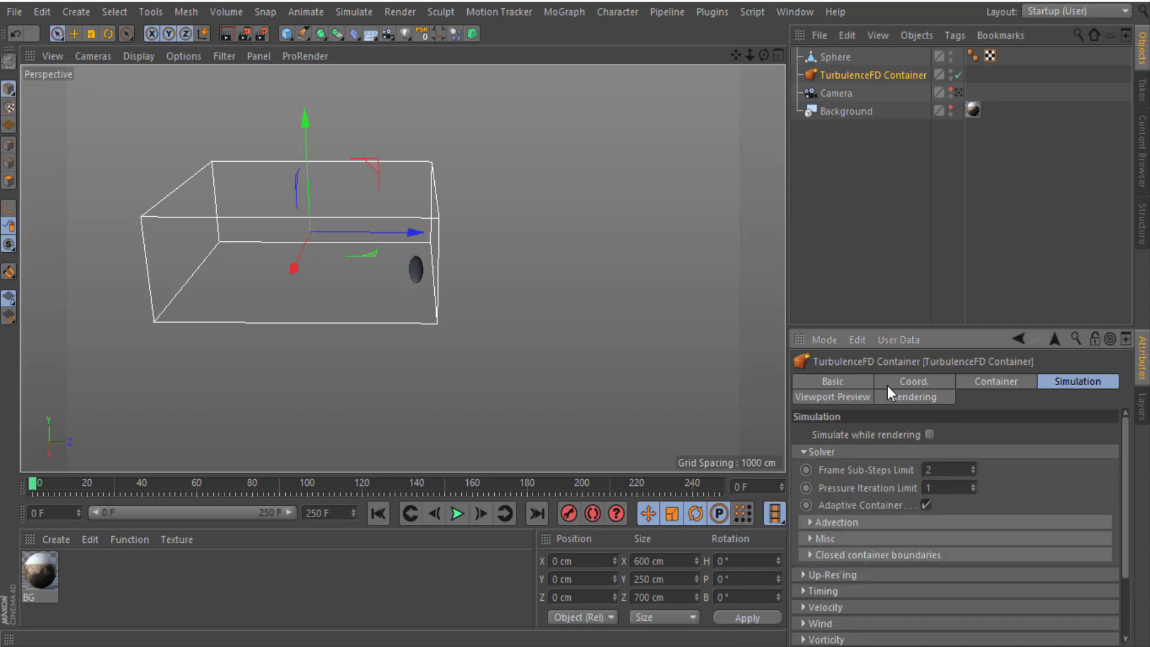
Step: Add a TurbulenceFD Emitter tag to the Sphere
right_click(834, 57)
mouse_move(863, 185)
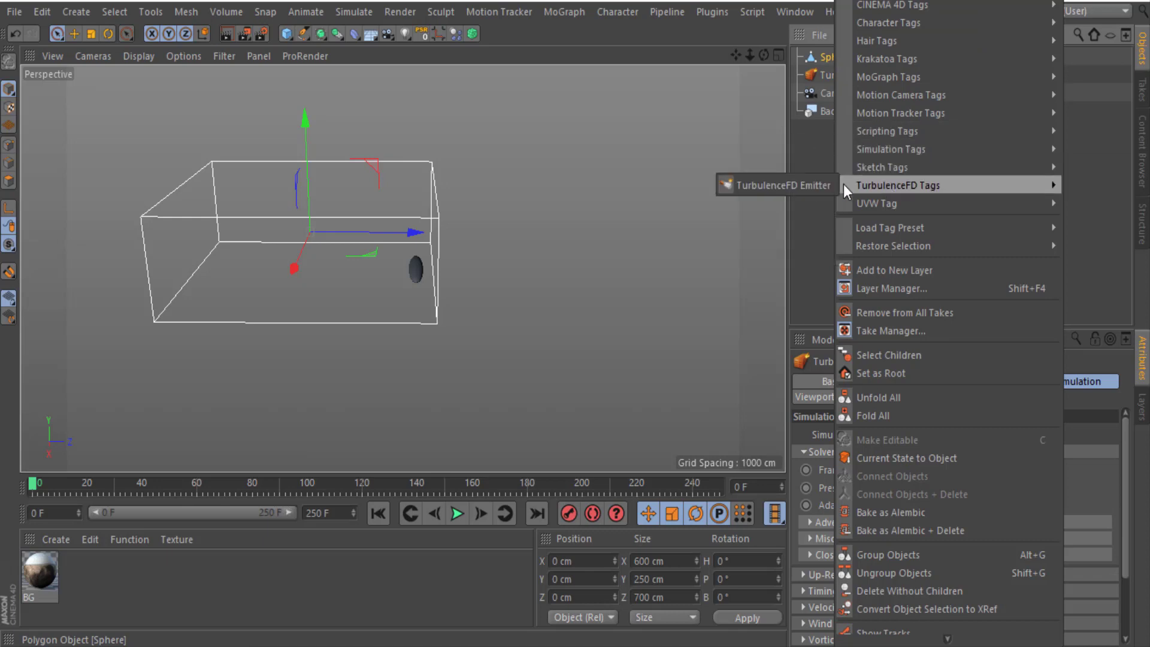
left_click(727, 184)
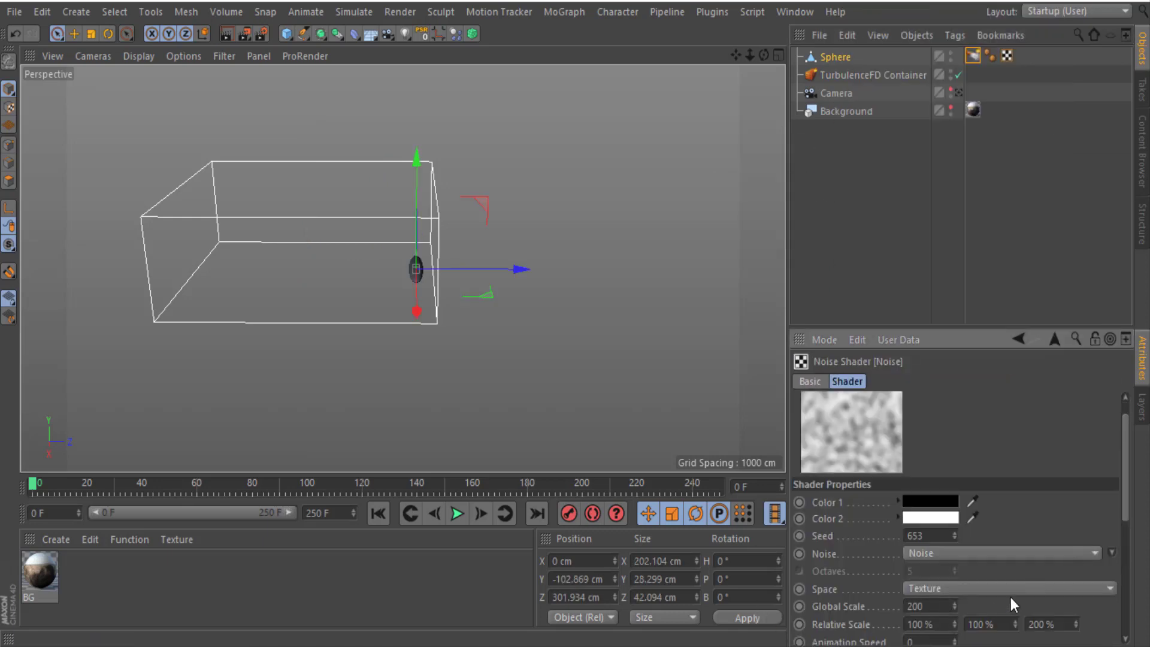
Step: Set the emitter's Noise shader seed to 650, keeping Texture space
left_click(1011, 590)
left_click(989, 436)
scroll(1087, 588, "down", 8)
left_click_drag(1125, 593, 1124, 414)
left_click(1055, 341)
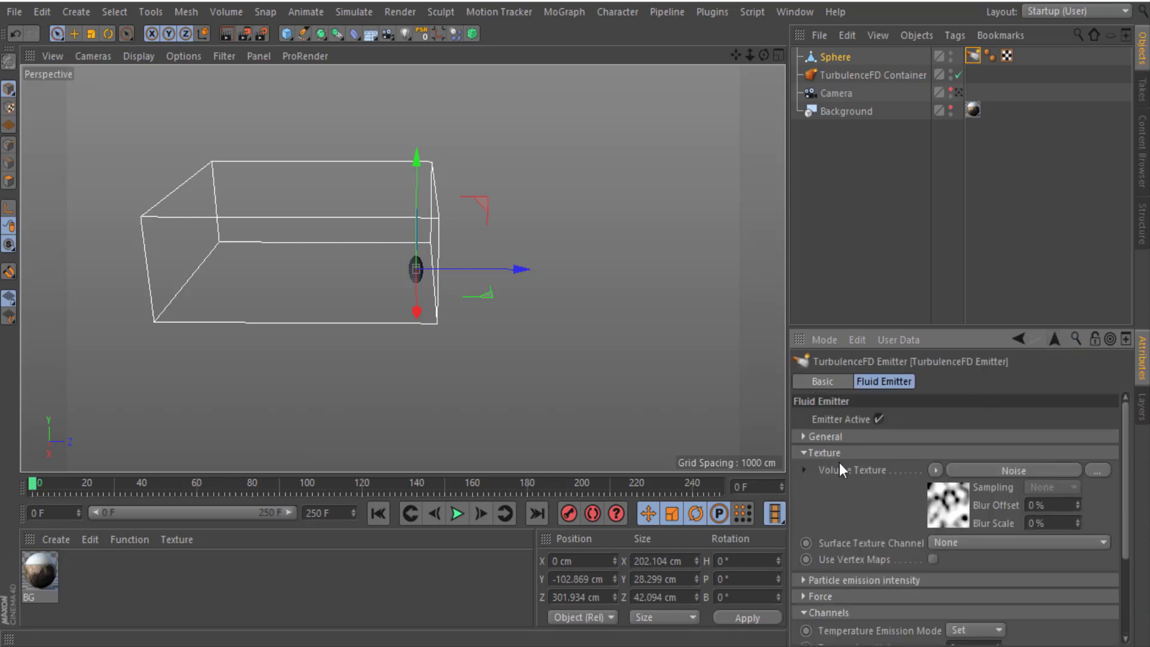
left_click(947, 505)
double_click(916, 563)
type("650")
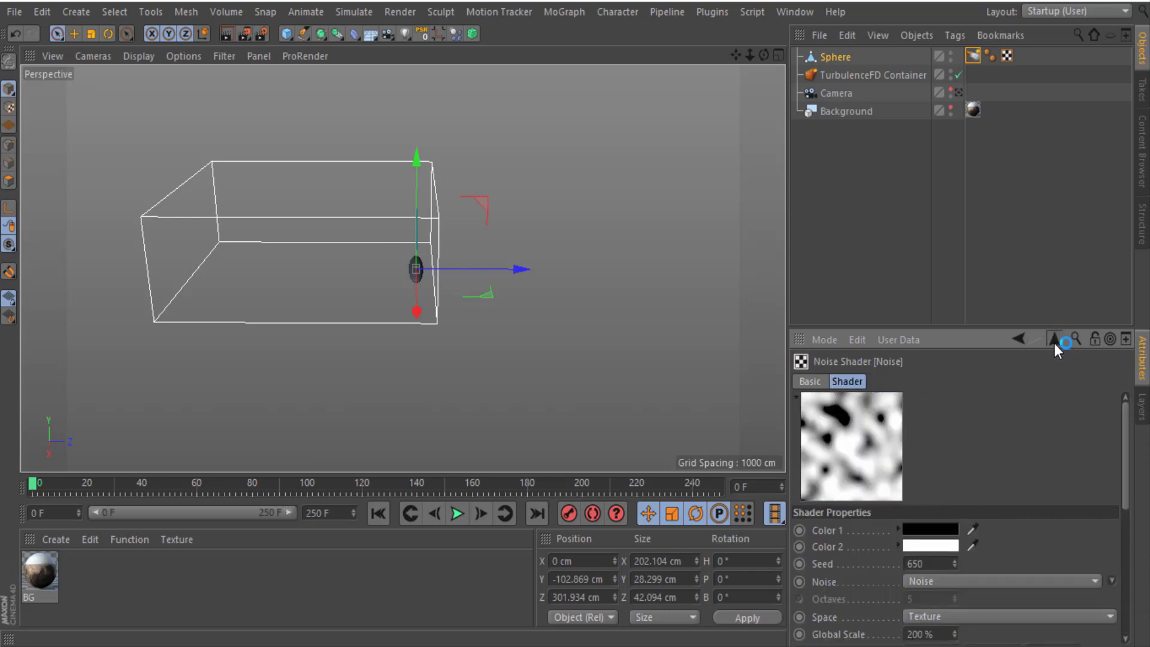
left_click(1054, 341)
Step: Set the emitter's directional force to 0, -50, -100 cm
left_click(817, 486)
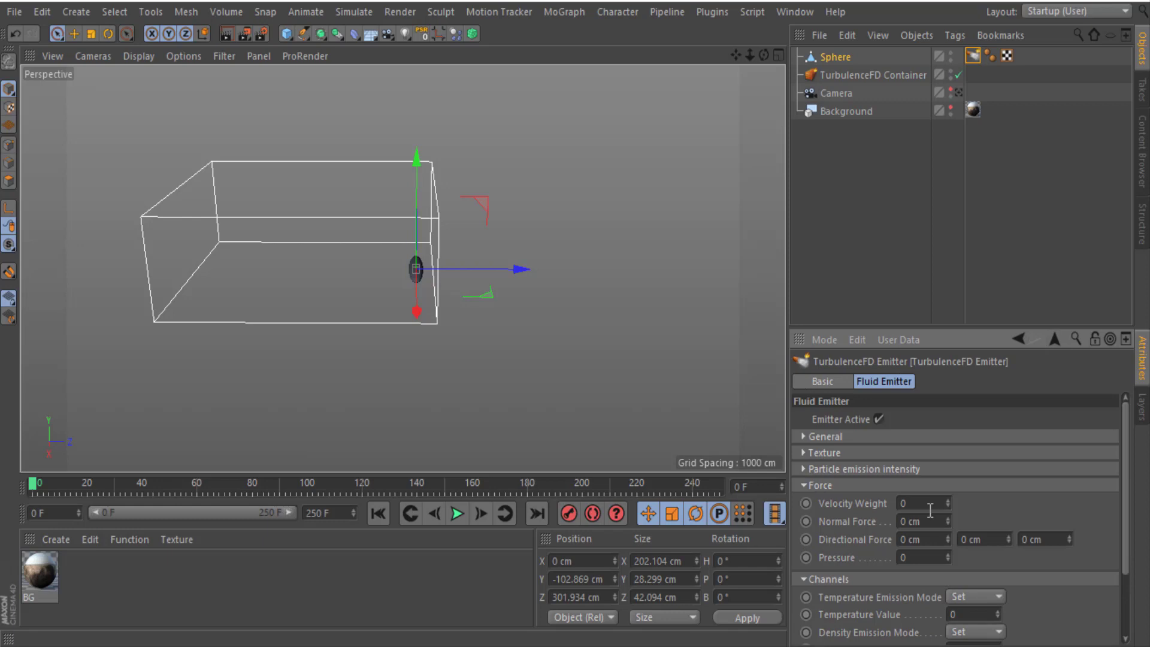
left_click(991, 539)
key("BackSpace")
type("-50")
key("Tab")
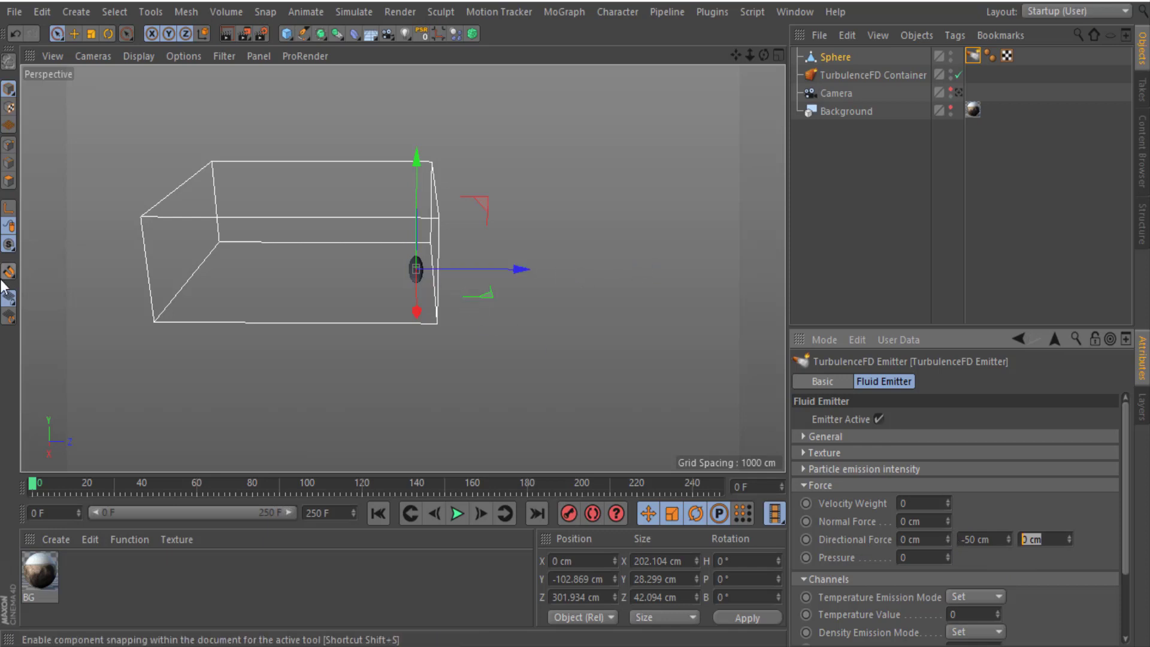
type("-10")
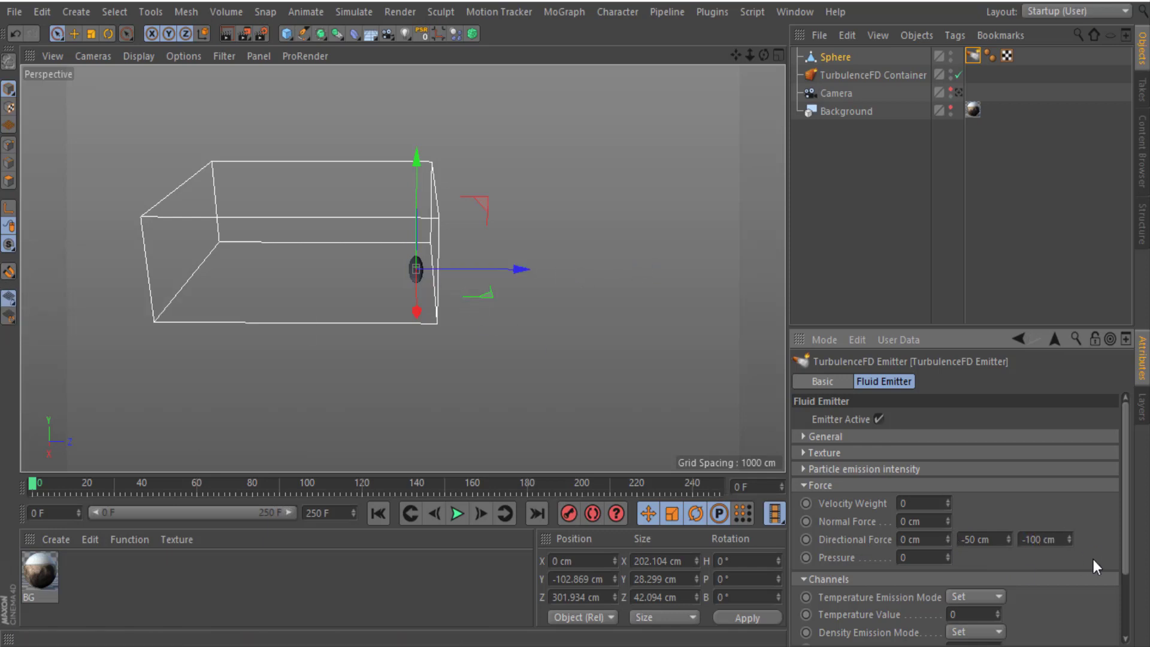
scroll(1093, 566, "down", 2)
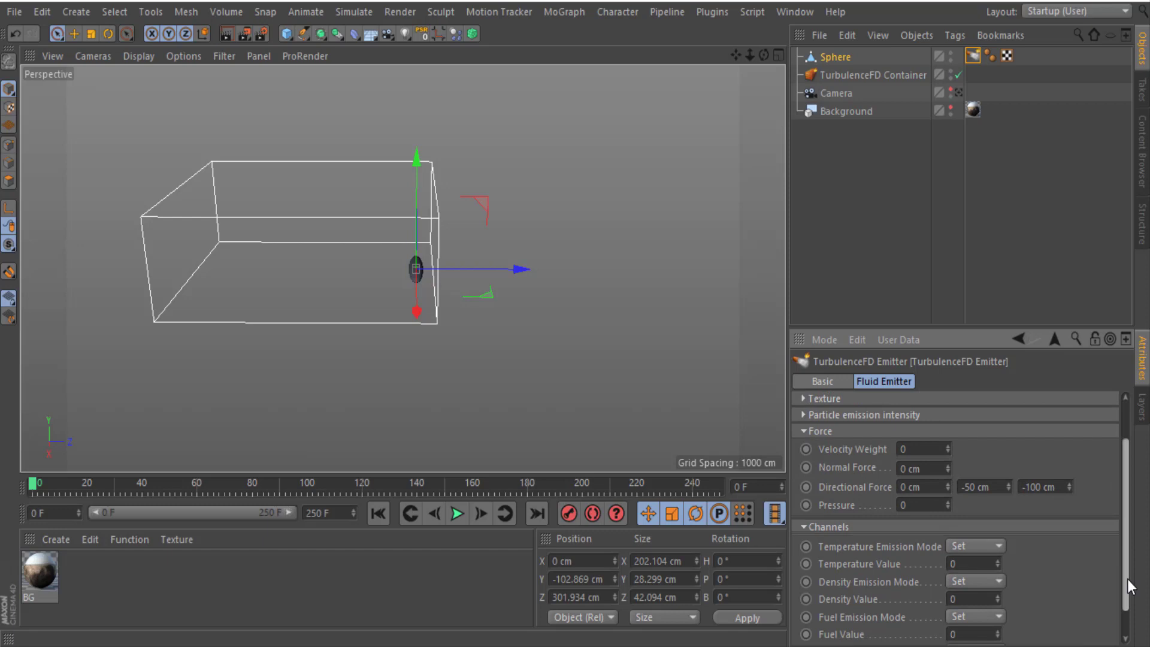
Step: Set the TurbulenceFD Container's voxel size to 4 cm
left_click(967, 558)
scroll(958, 509, "up", 3)
left_click(817, 447)
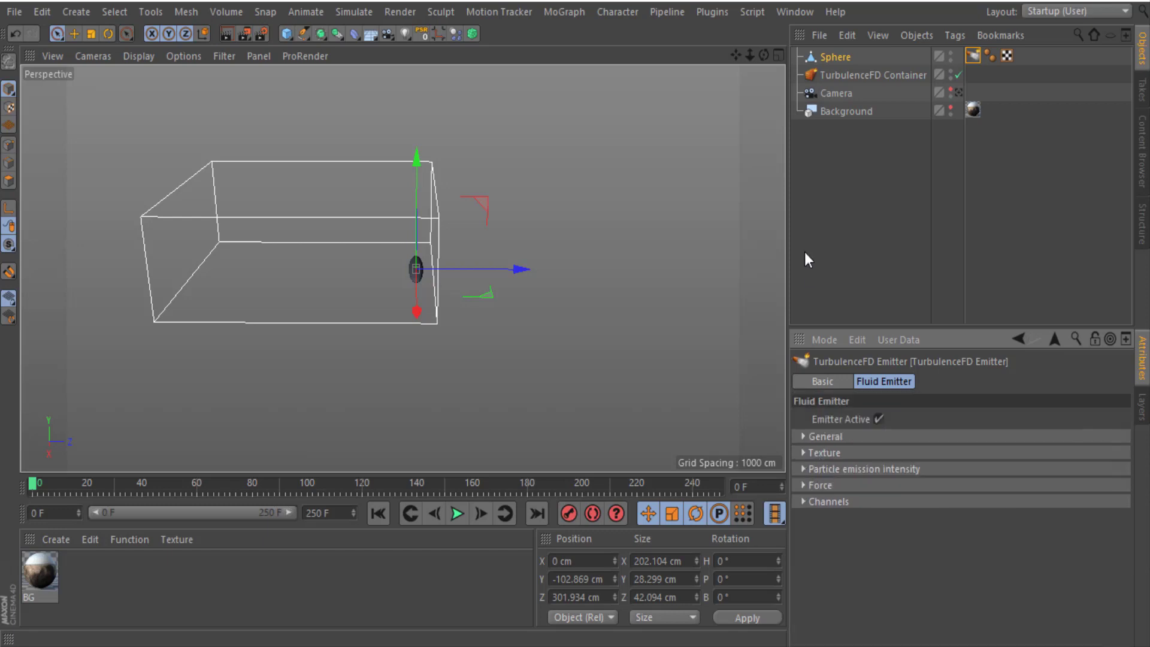
left_click(873, 75)
left_click(973, 383)
double_click(913, 451)
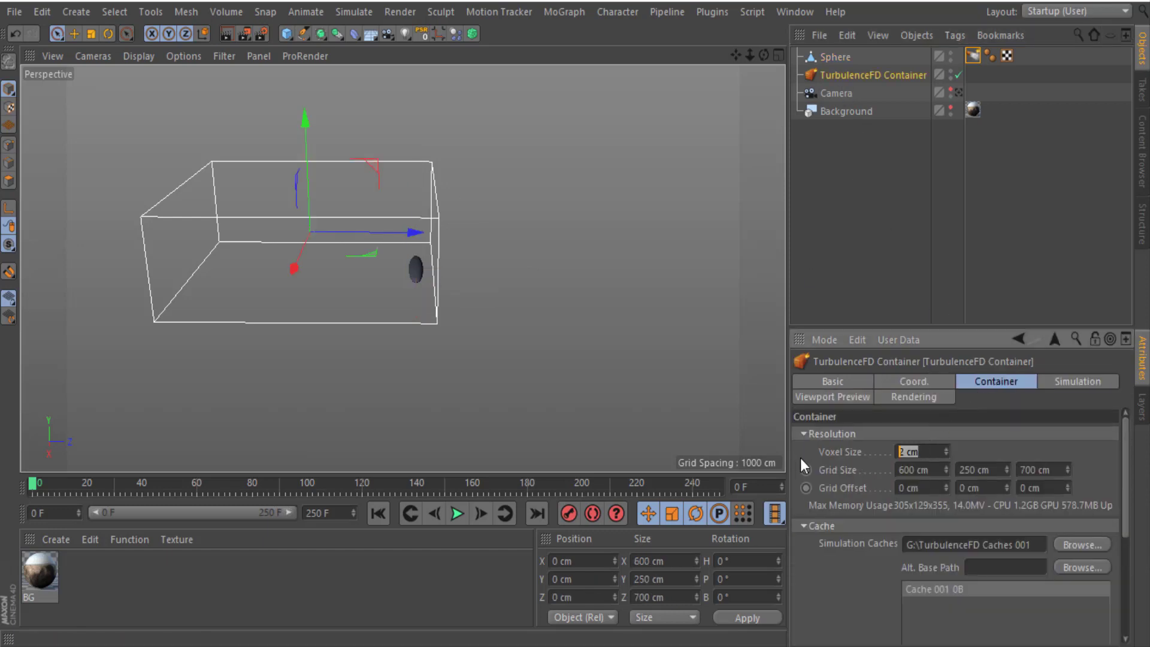
type("4")
key("Return")
Step: Run a cached TurbulenceFD simulation and watch the fluid grow
left_click_drag(455, 257, 387, 267, "alt")
left_click(700, 13)
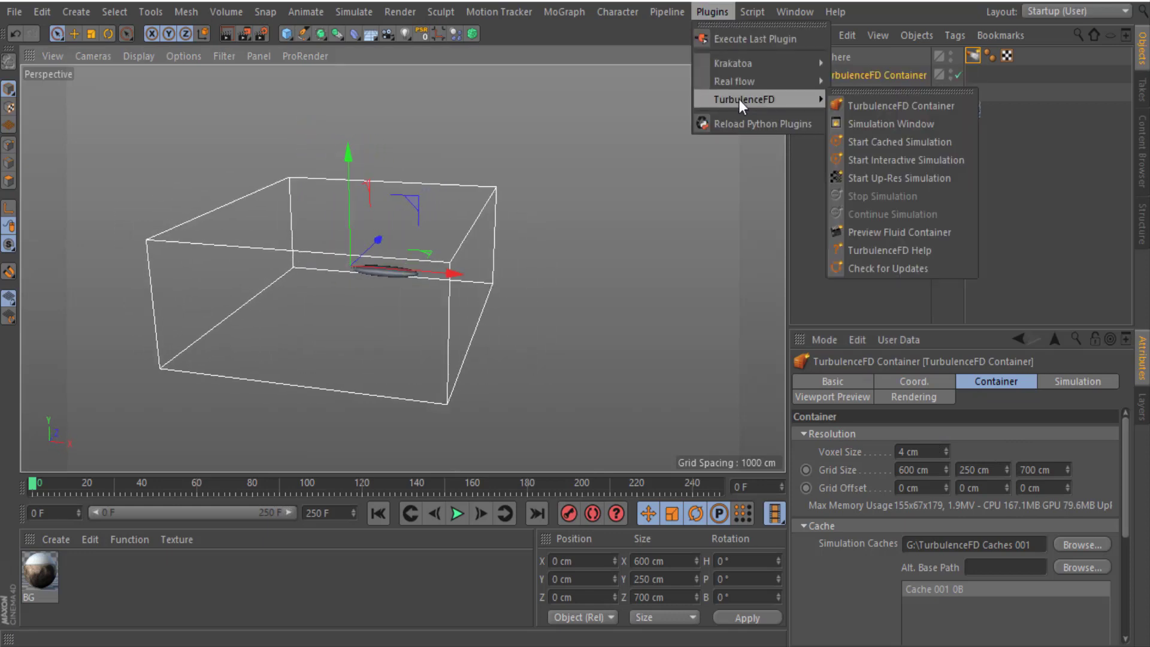
left_click(867, 143)
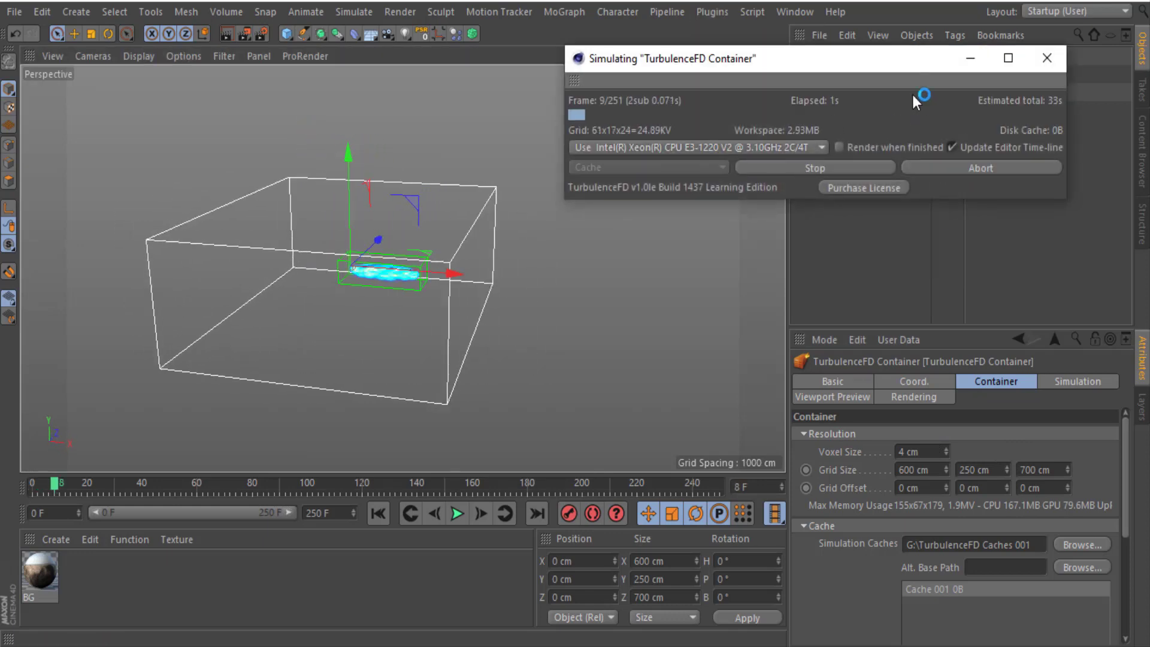
left_click(813, 71)
left_click_drag(764, 54, 764, 55)
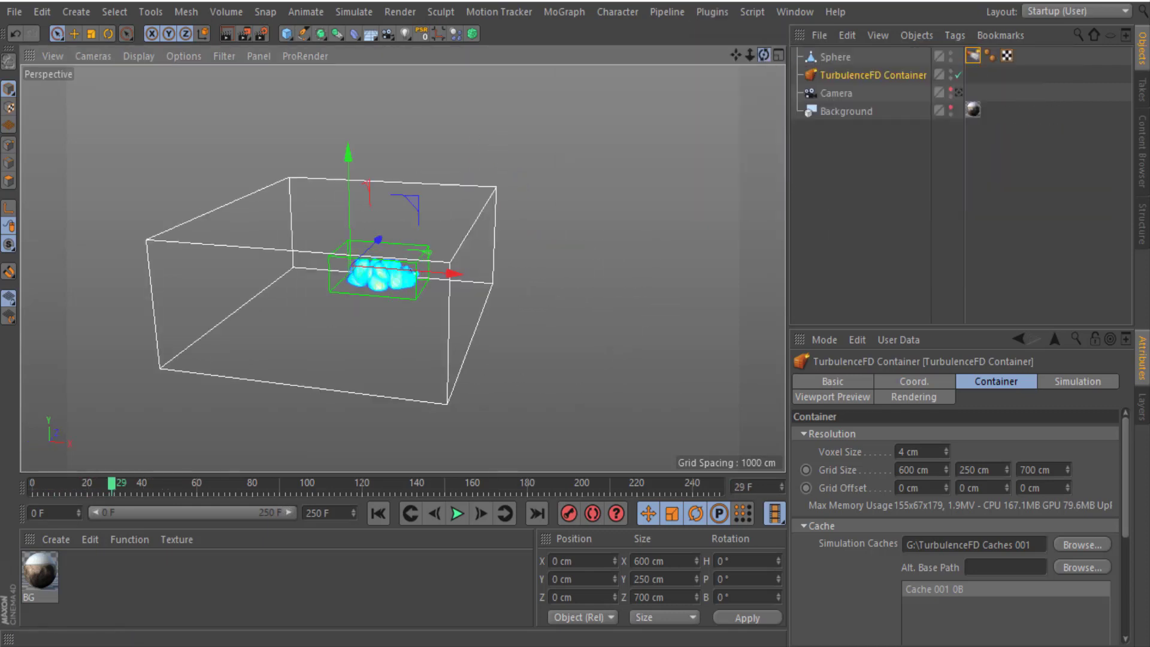
left_click_drag(764, 52, 767, 49)
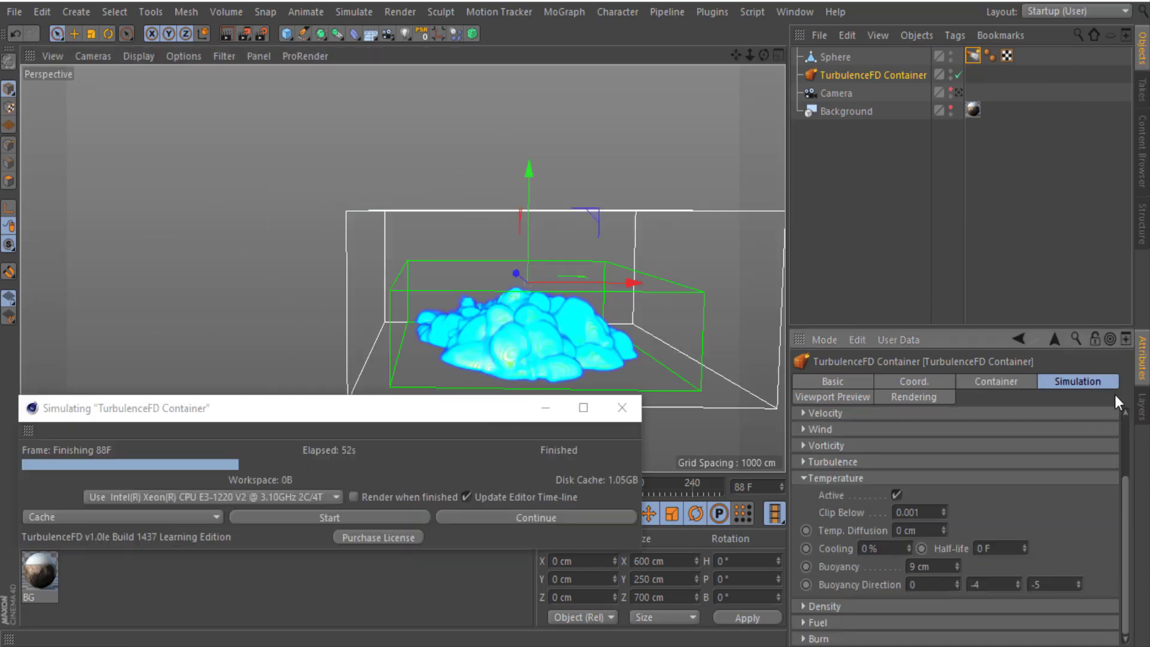
scroll(1115, 394, "down", 3)
Step: Drive turbulence intensity by Temperature, then overwrite the cache and resimulate
left_click(915, 580)
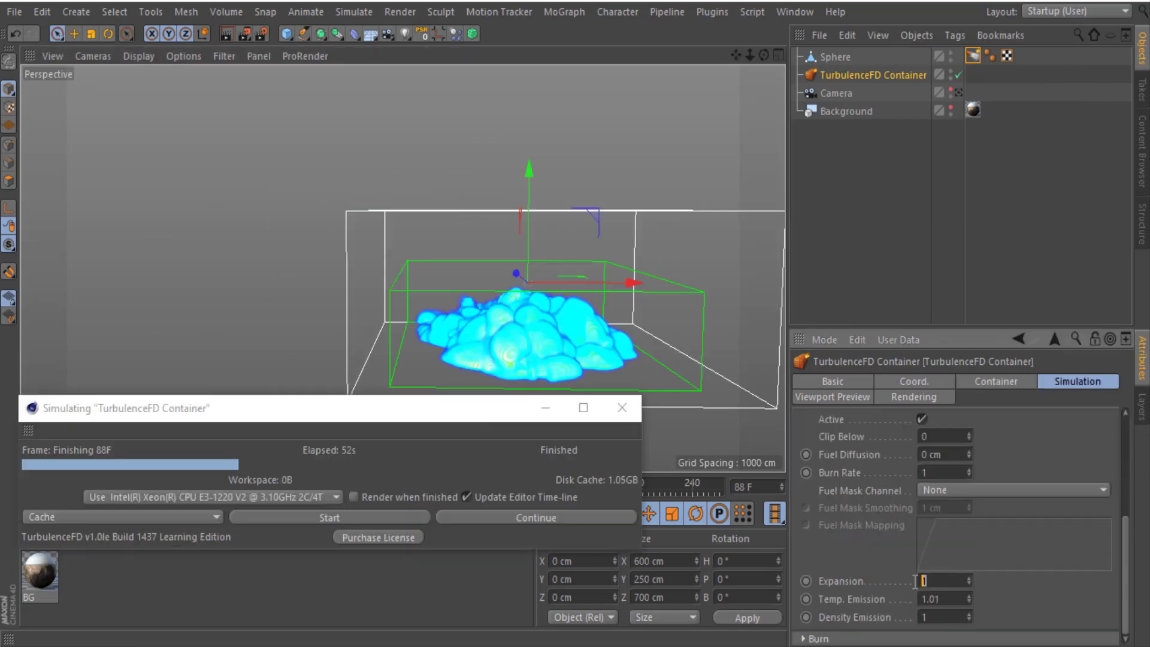
left_click(398, 515)
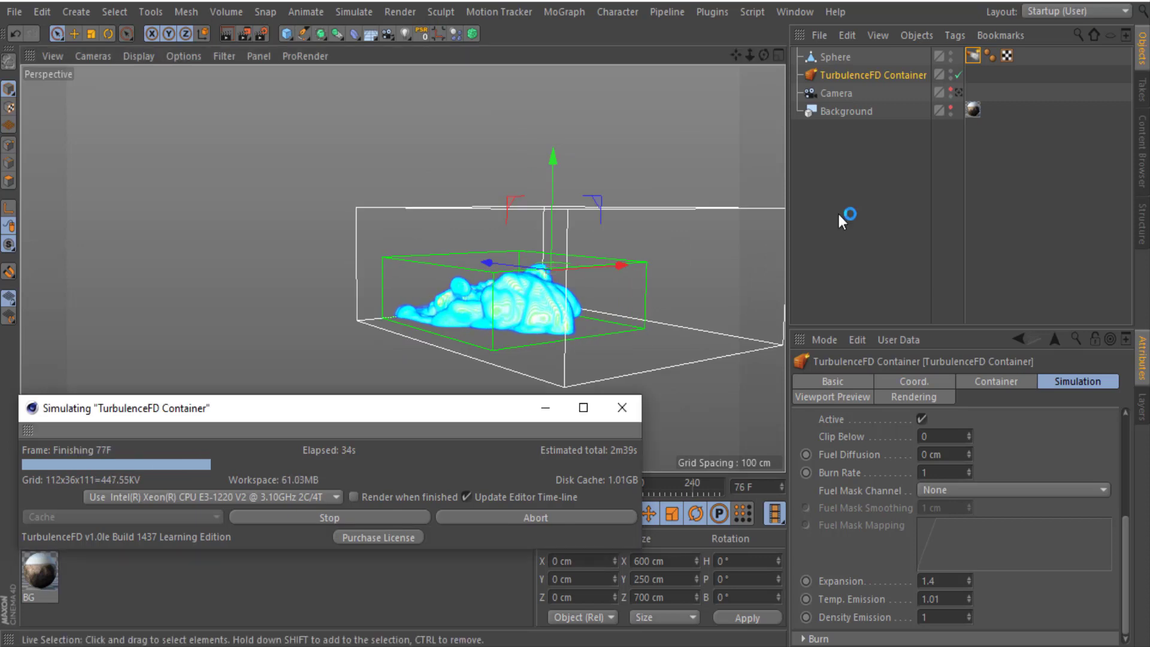
left_click(825, 478)
left_click(825, 461)
left_click(958, 497)
left_click(928, 552)
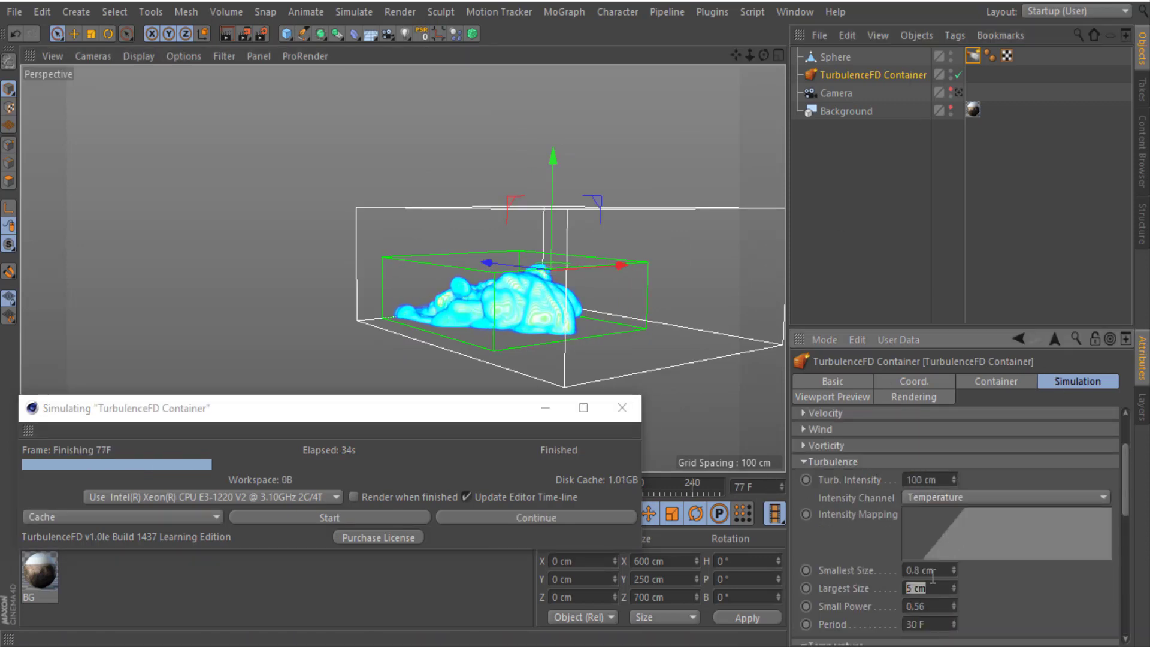
left_click(645, 322)
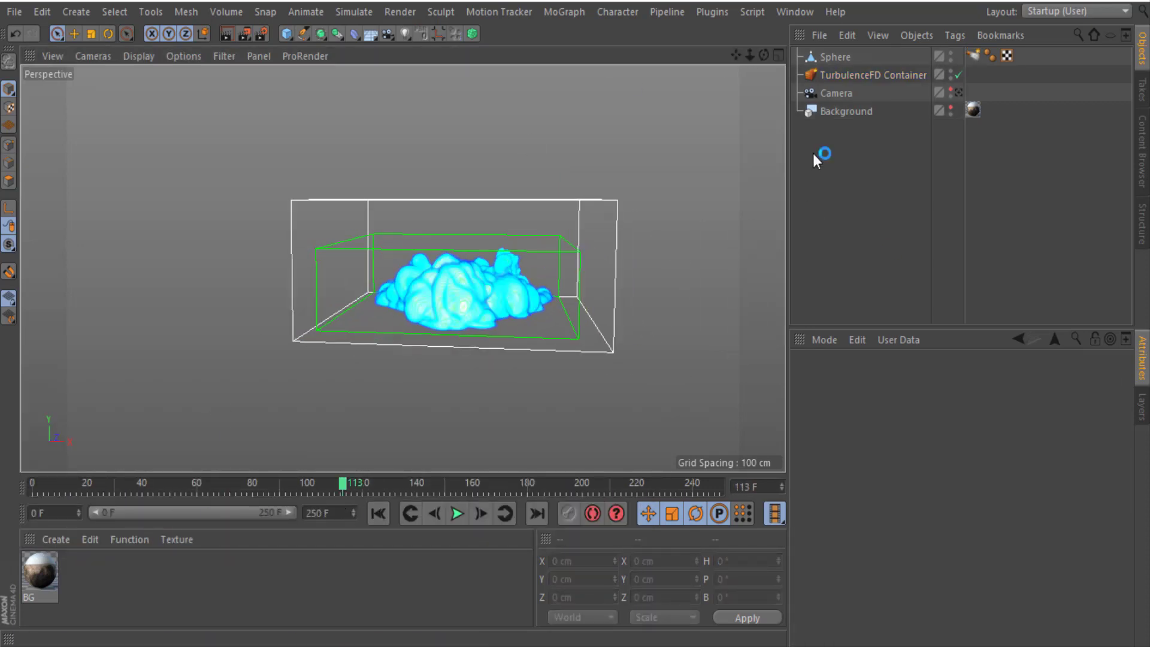
Step: Preview the TurbulenceFD Container as smoke and expand its smoke shader rendering settings
left_click(873, 74)
left_click(850, 396)
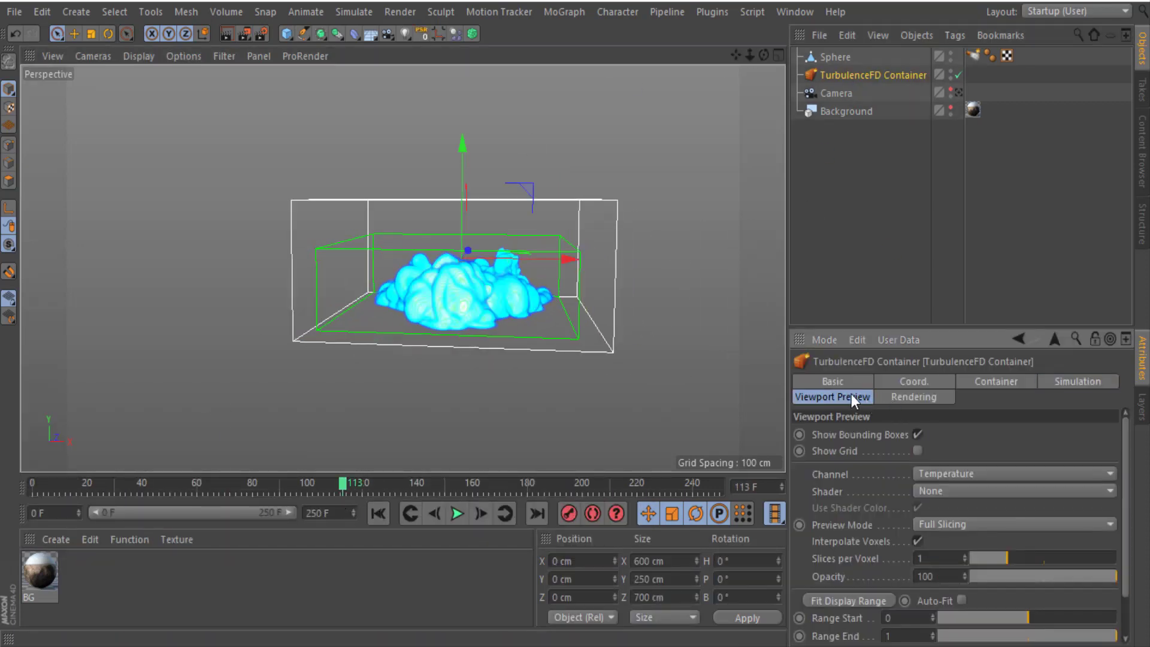
left_click(944, 491)
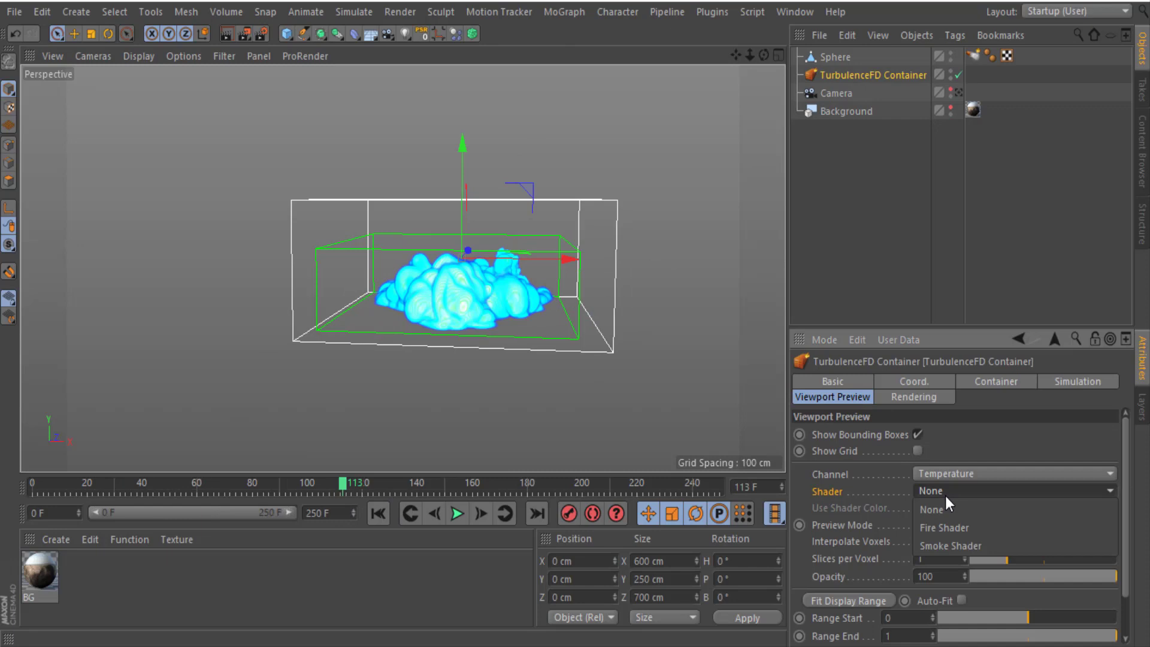
left_click(957, 544)
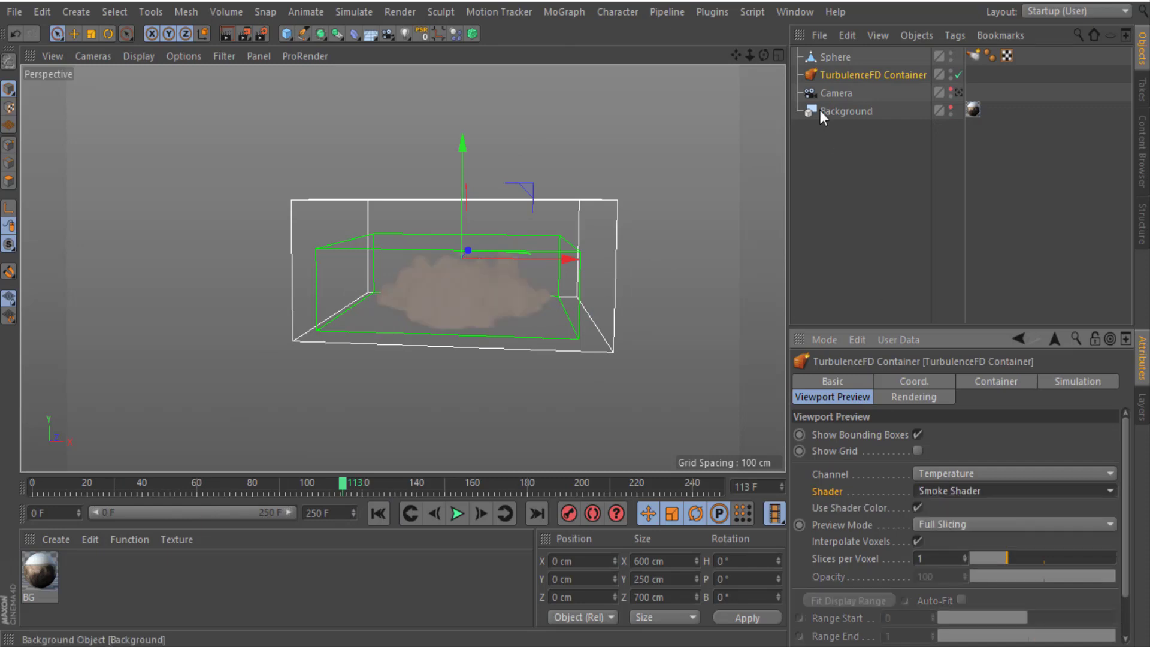
left_click(916, 397)
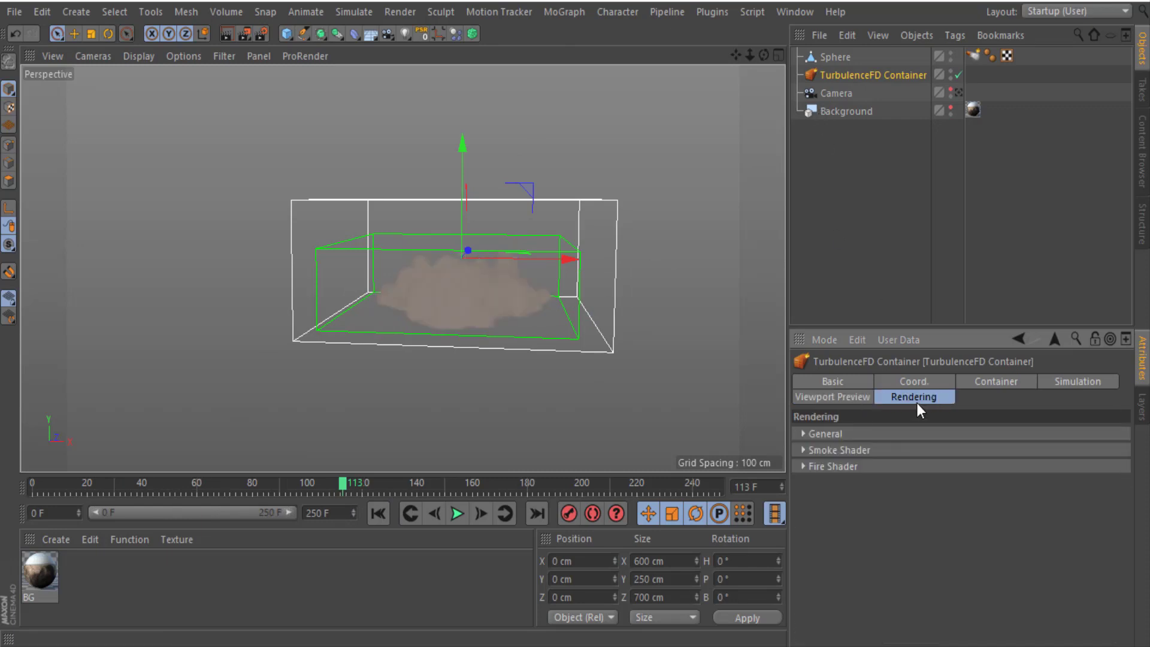
left_click(857, 450)
left_click_drag(1129, 460, 1120, 518)
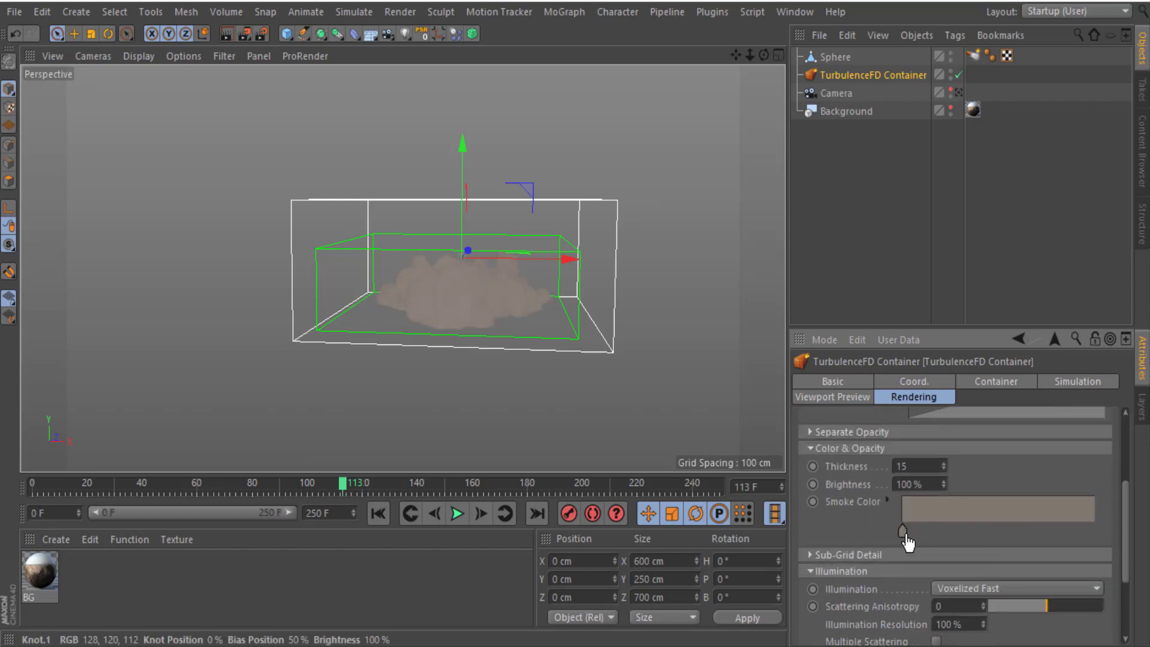
left_click(951, 109)
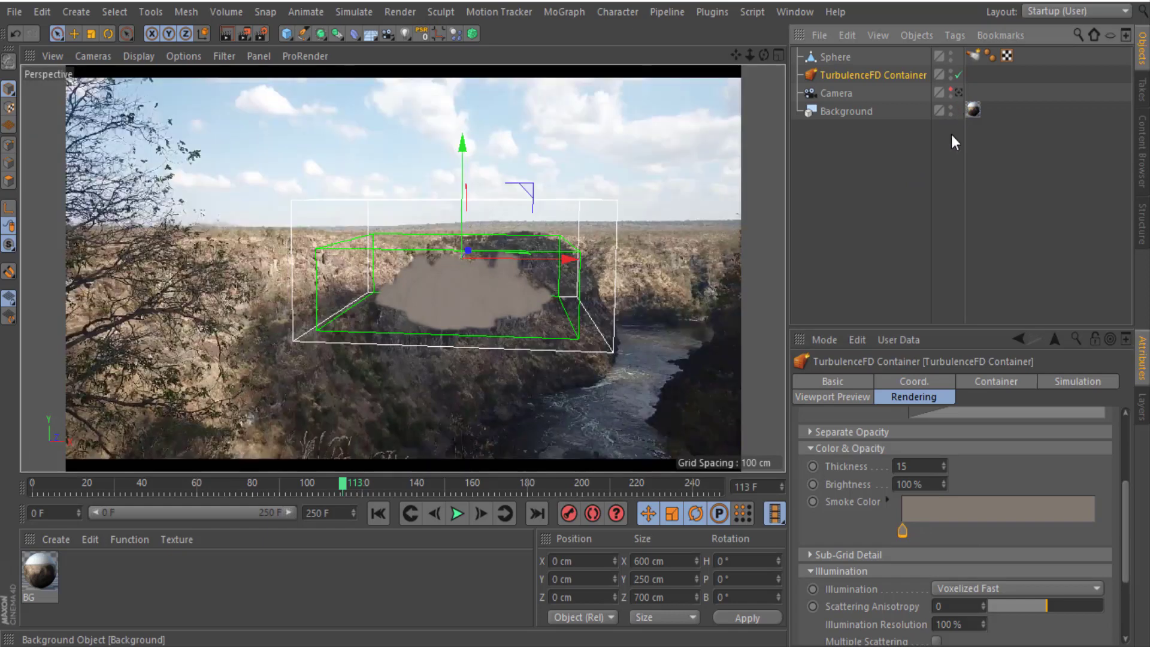
Step: Set the smoke gradient to a dark brown left knot and a beige knot at about 46%
double_click(903, 531)
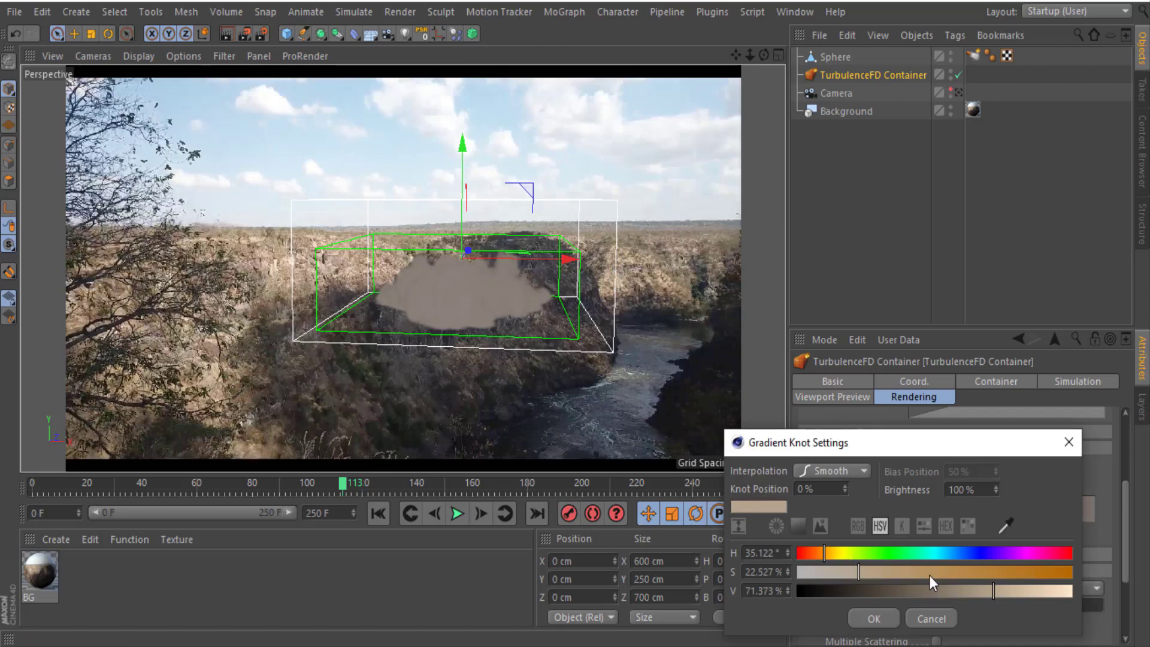
left_click(874, 618)
double_click(917, 519)
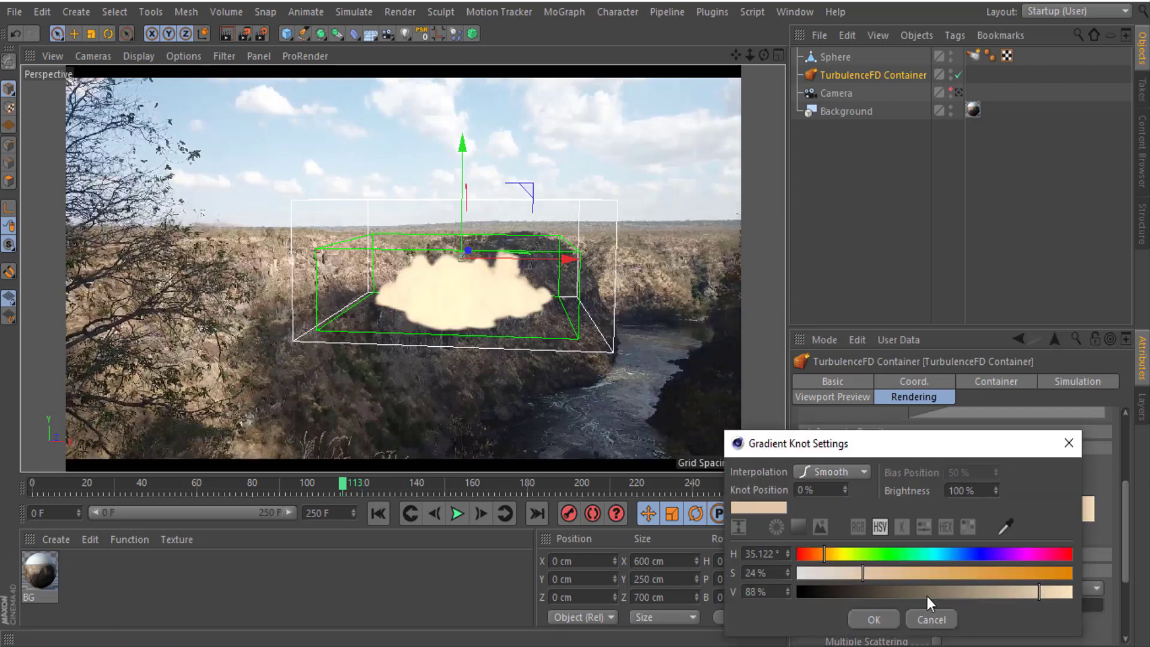
left_click_drag(868, 575, 846, 577)
left_click(872, 622)
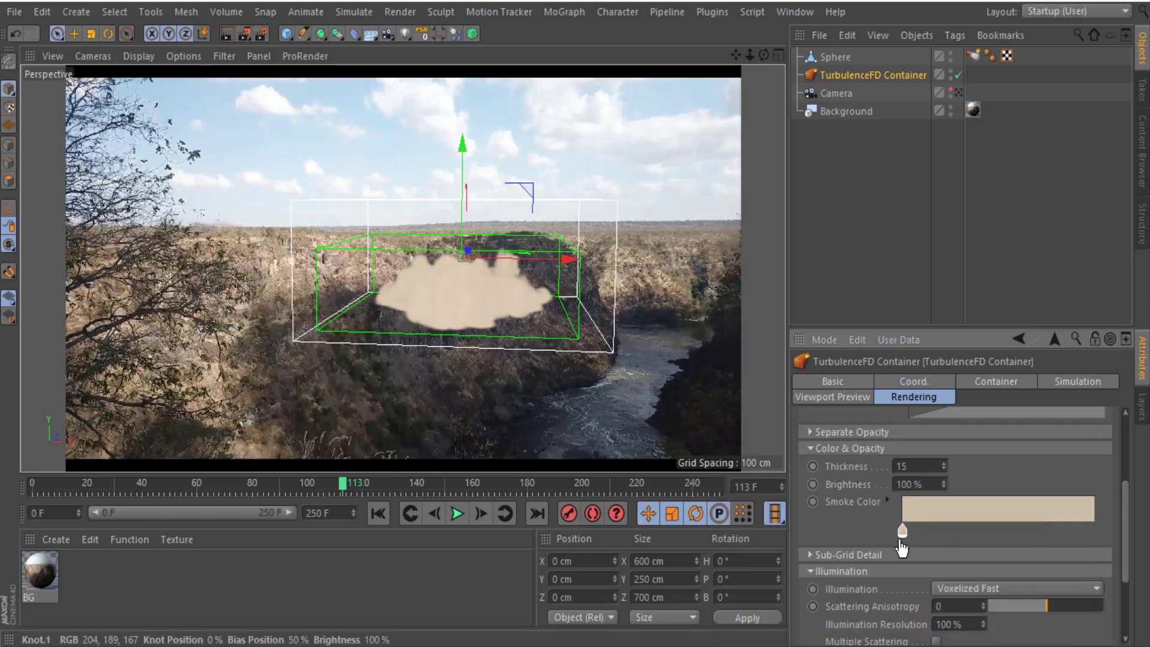
double_click(904, 531)
left_click(885, 619)
left_click_drag(914, 530, 992, 533)
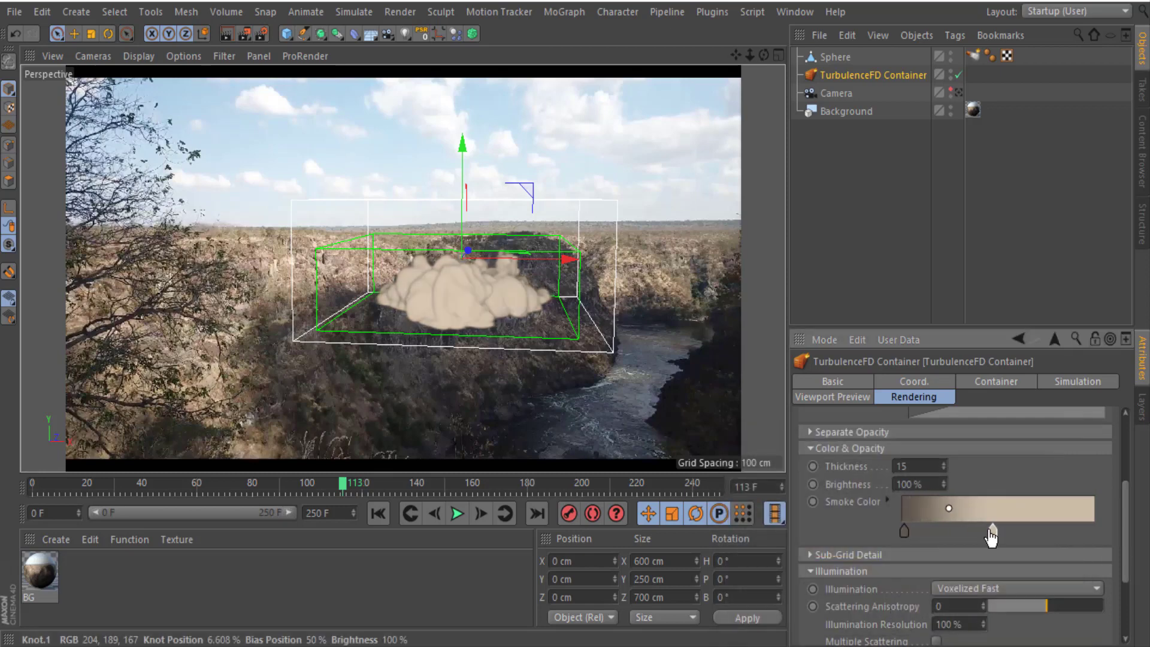
left_click_drag(343, 486, 370, 486)
Step: Frame the cloud through the scene camera and lock the camera with a Protection tag
left_click(960, 91)
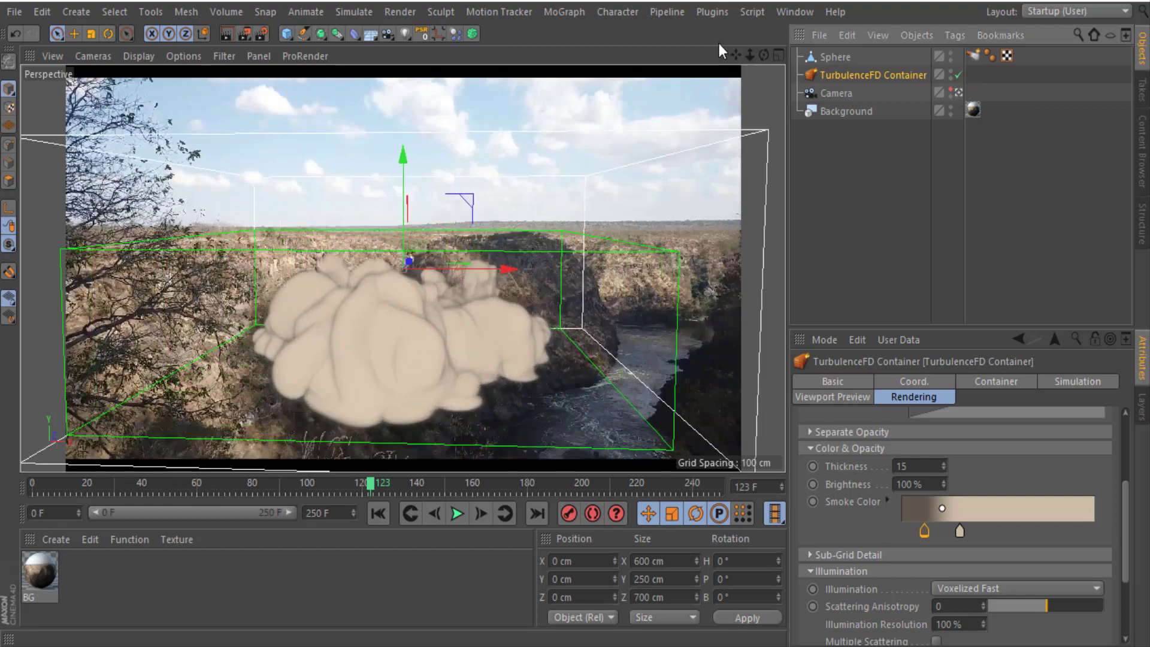
left_click_drag(735, 54, 769, 3)
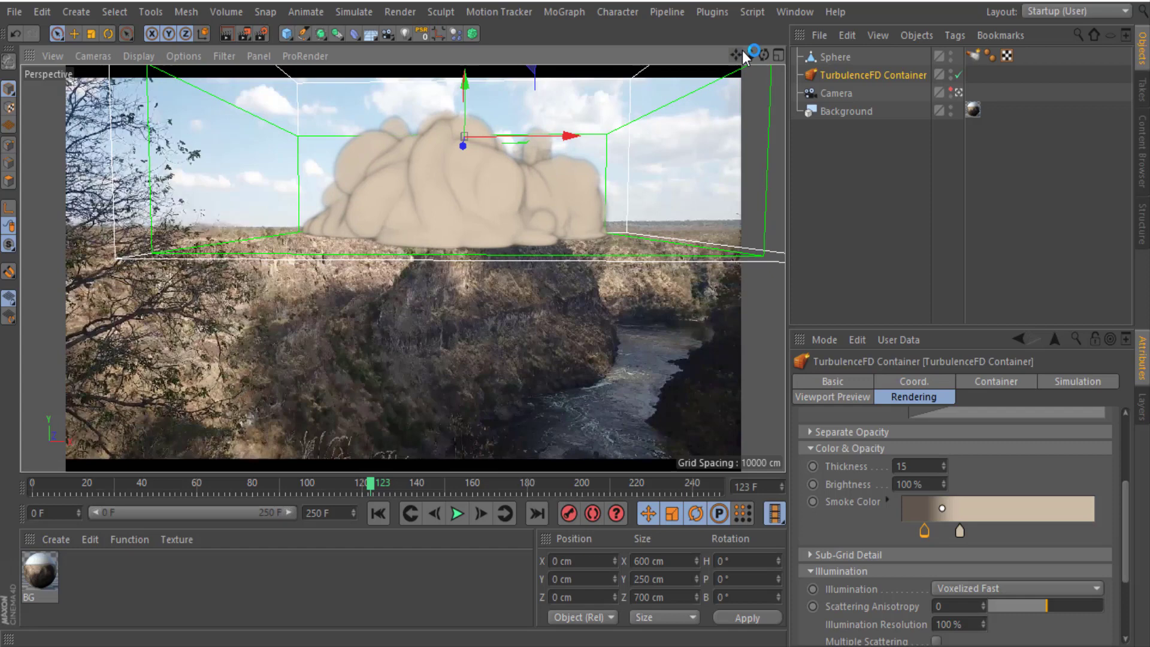
left_click_drag(744, 58, 733, 64)
right_click(836, 93)
mouse_move(892, 5)
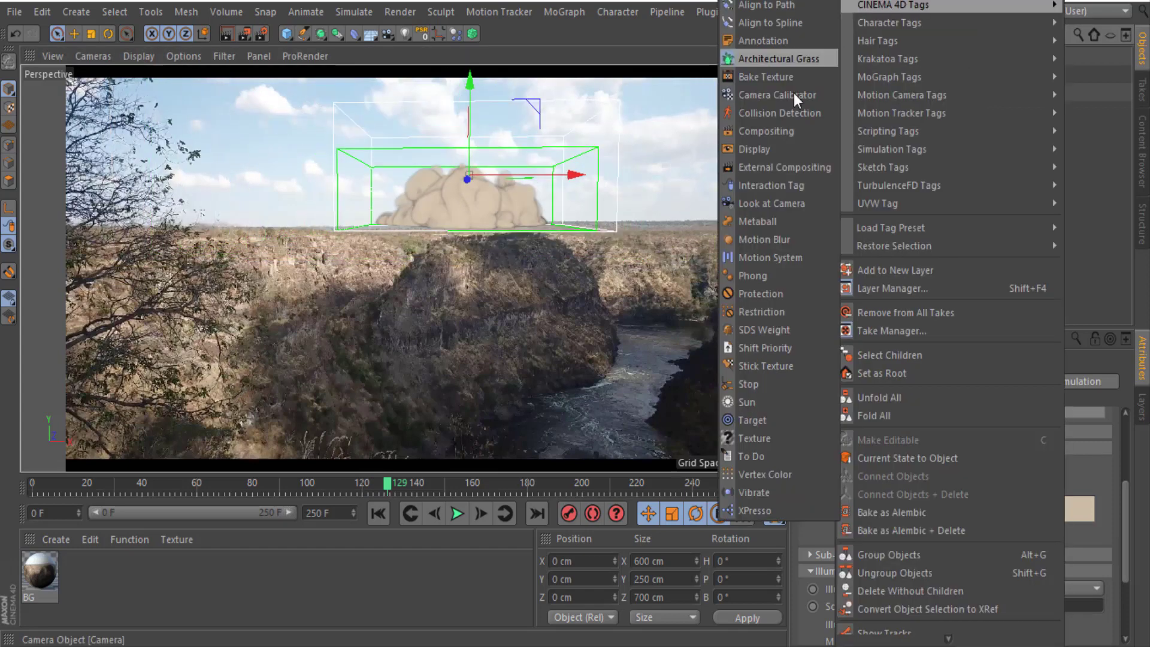
left_click(761, 294)
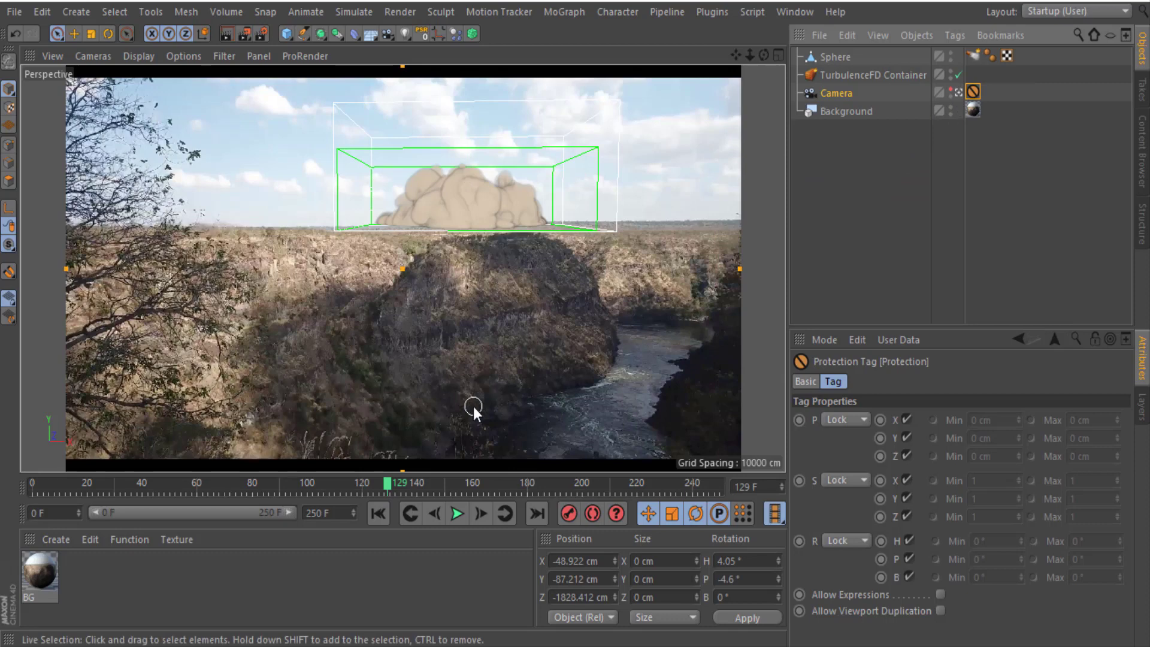
left_click_drag(387, 482, 290, 486)
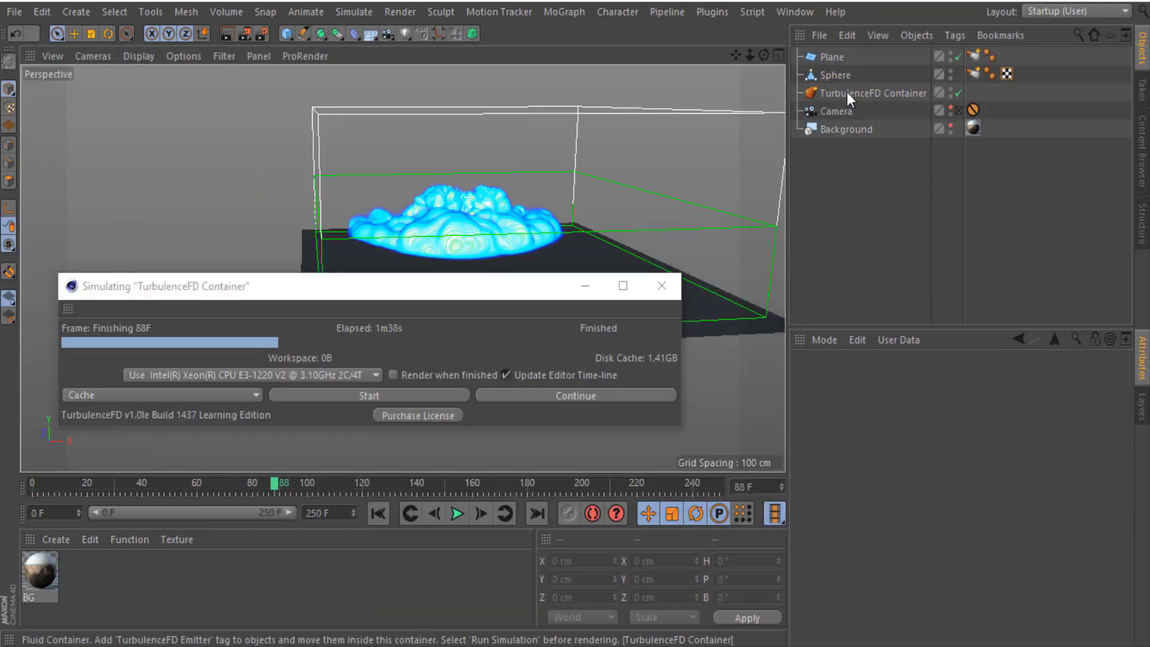
Step: Place a resized Sphere emitter copy at -84.869 cm on X, then add a light moved right along X
left_click(835, 75)
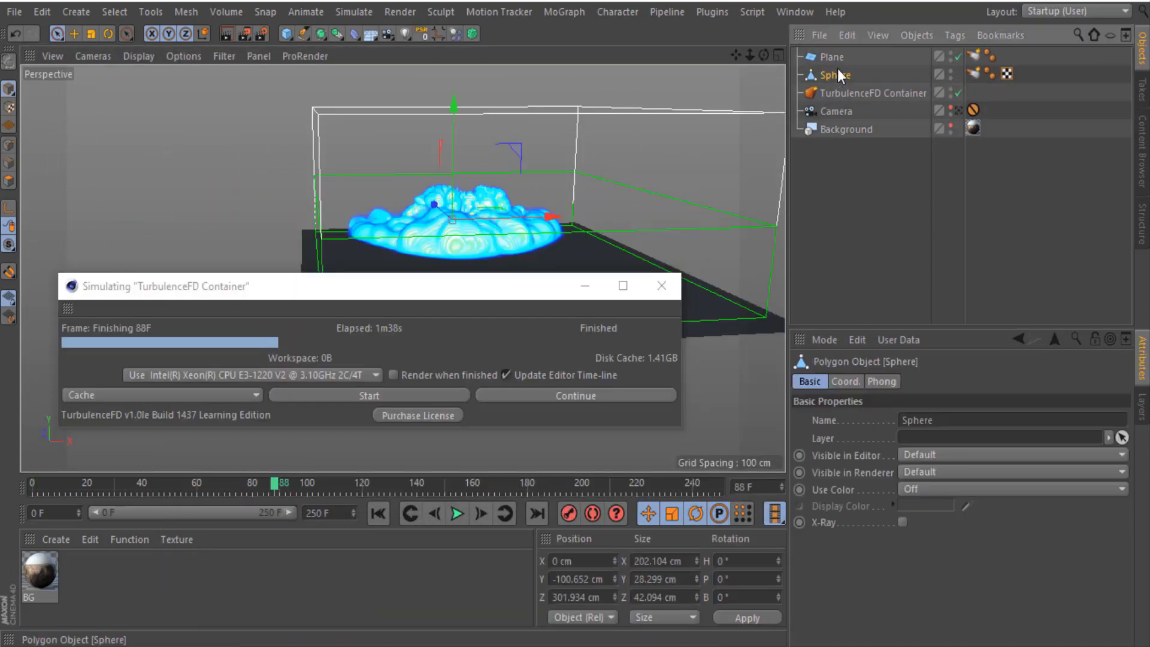
left_click(952, 109)
left_click_drag(554, 215, 511, 221)
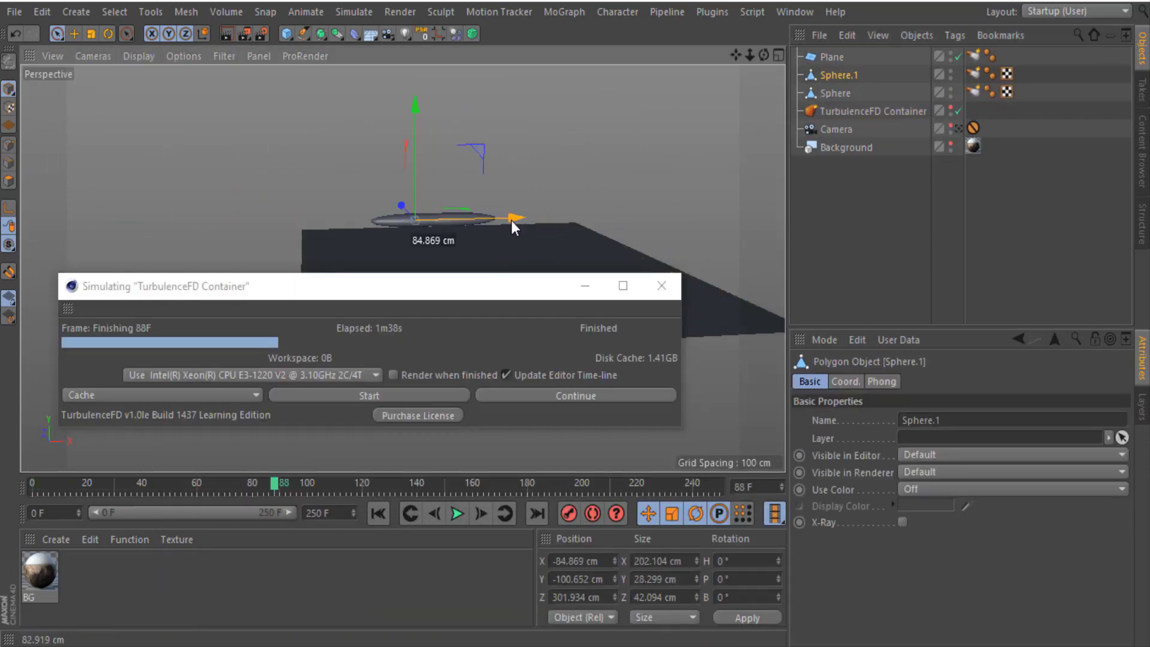
left_click(93, 36)
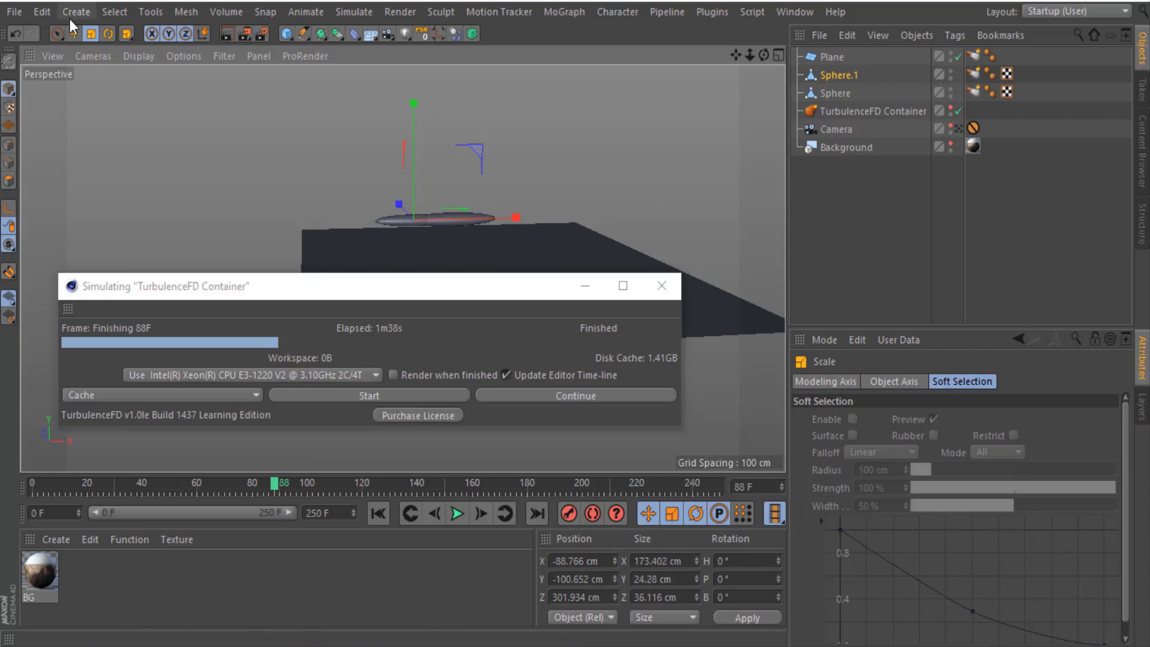
left_click_drag(418, 171, 581, 214)
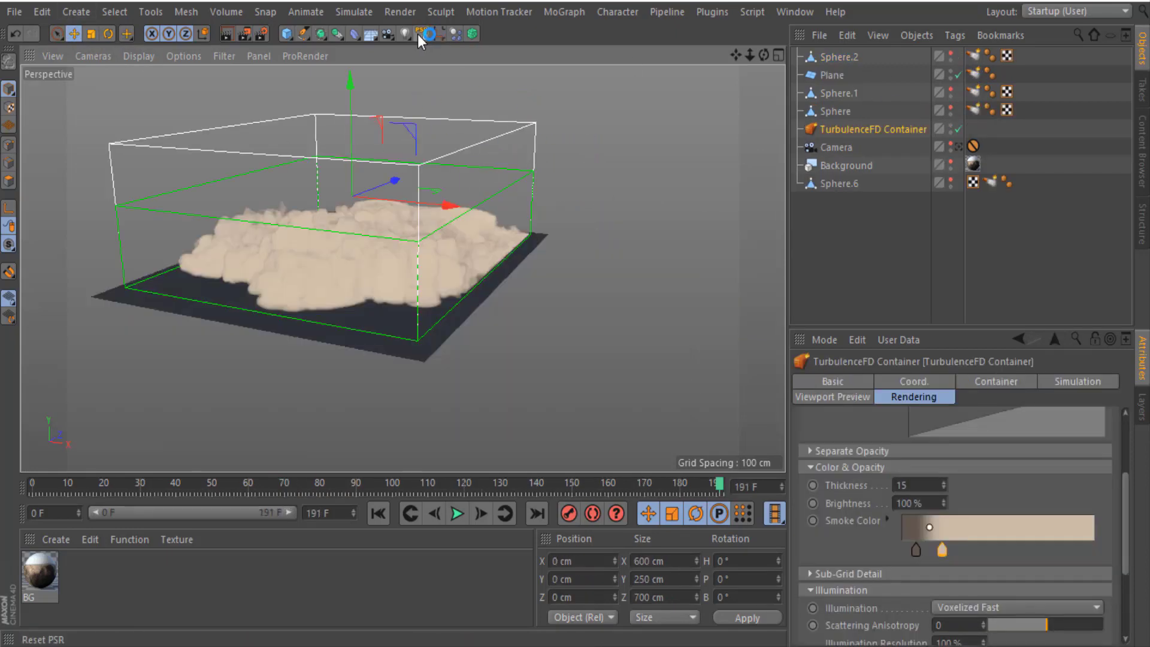
left_click(418, 34)
left_click_drag(443, 207, 743, 209)
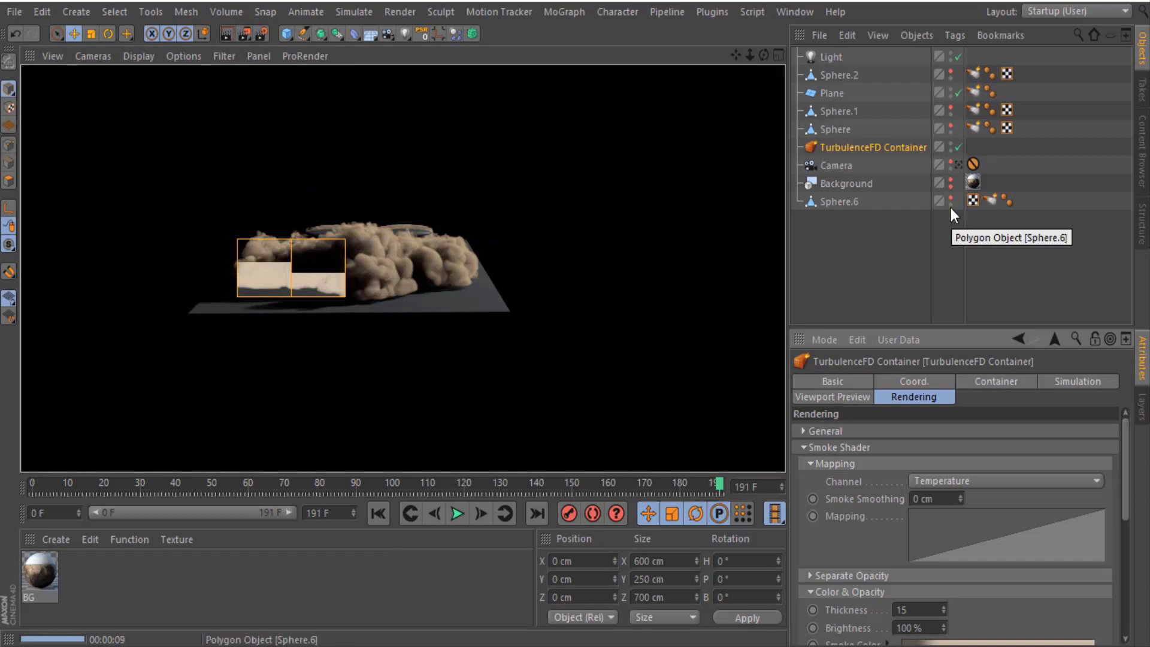
Step: Add a second light, Light.1, at about 45% intensity with soft shadow maps
left_click(831, 56)
left_click_drag(405, 34, 430, 61)
left_click(430, 61)
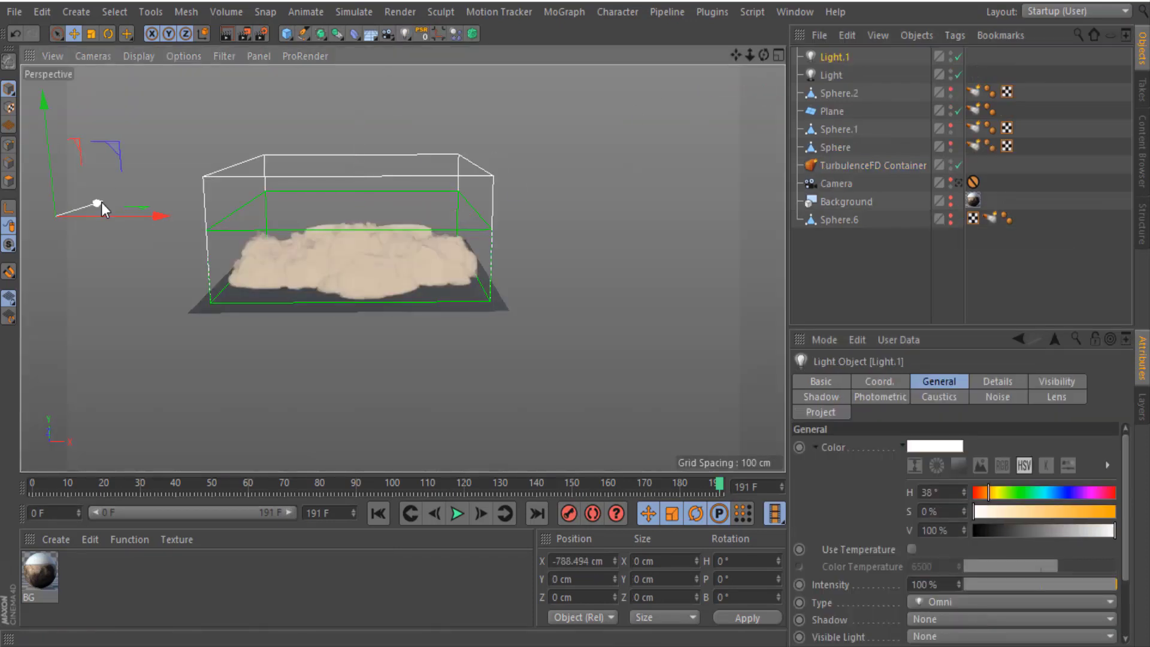
left_click(1013, 584)
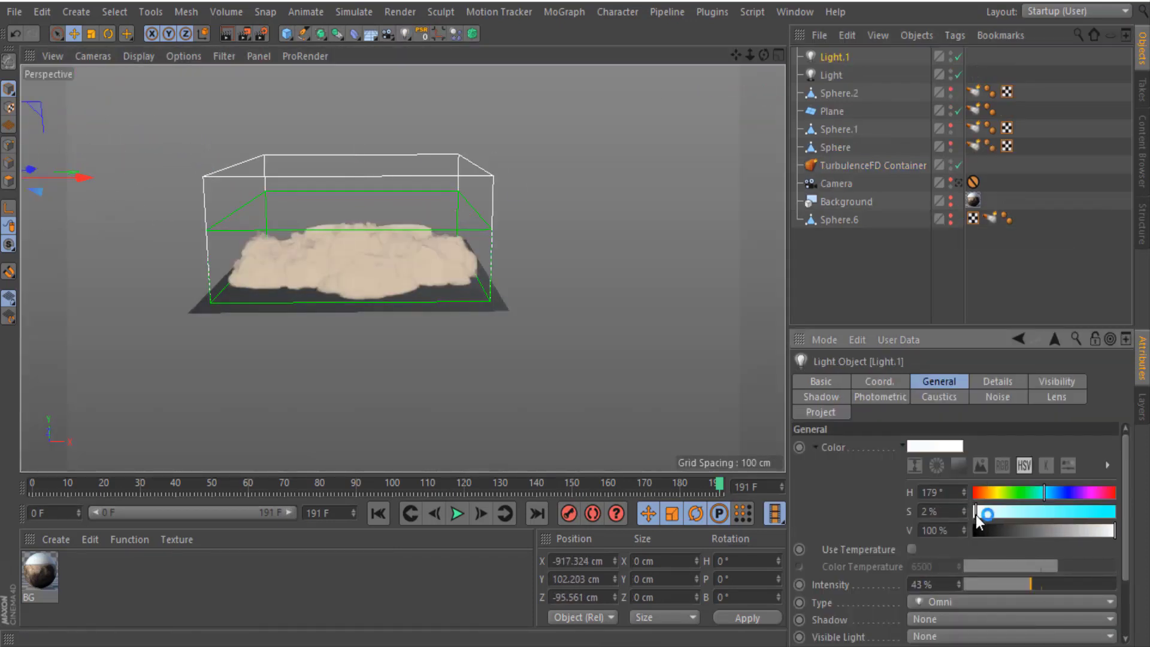
key("ctrl+r")
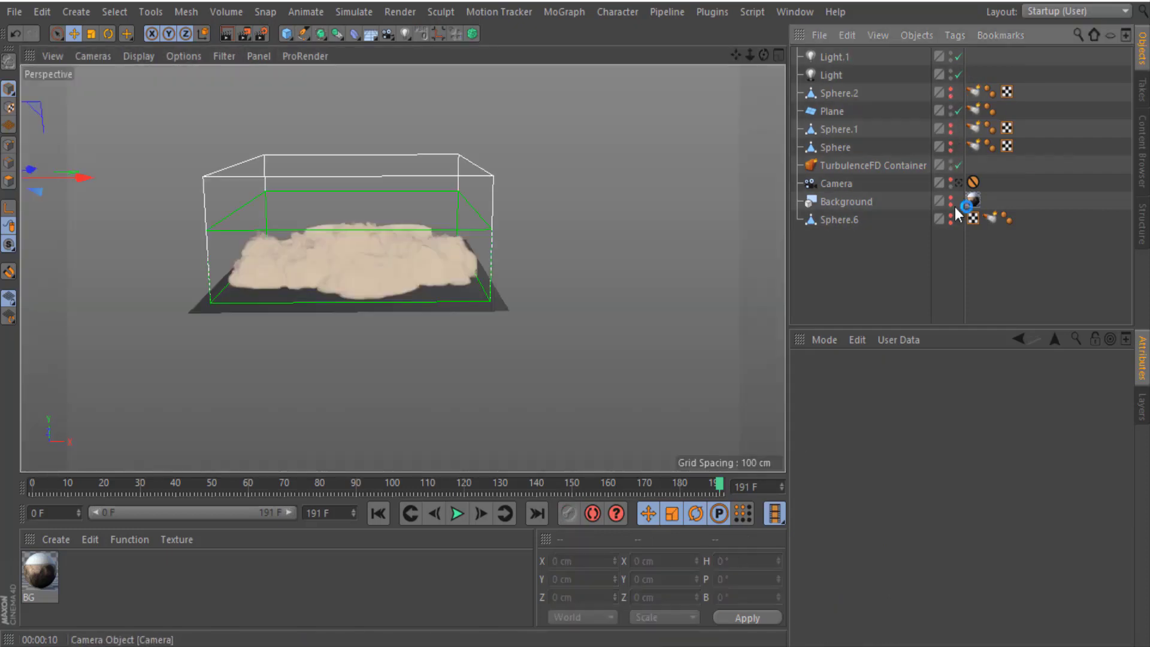
left_click(1011, 619)
left_click(968, 571)
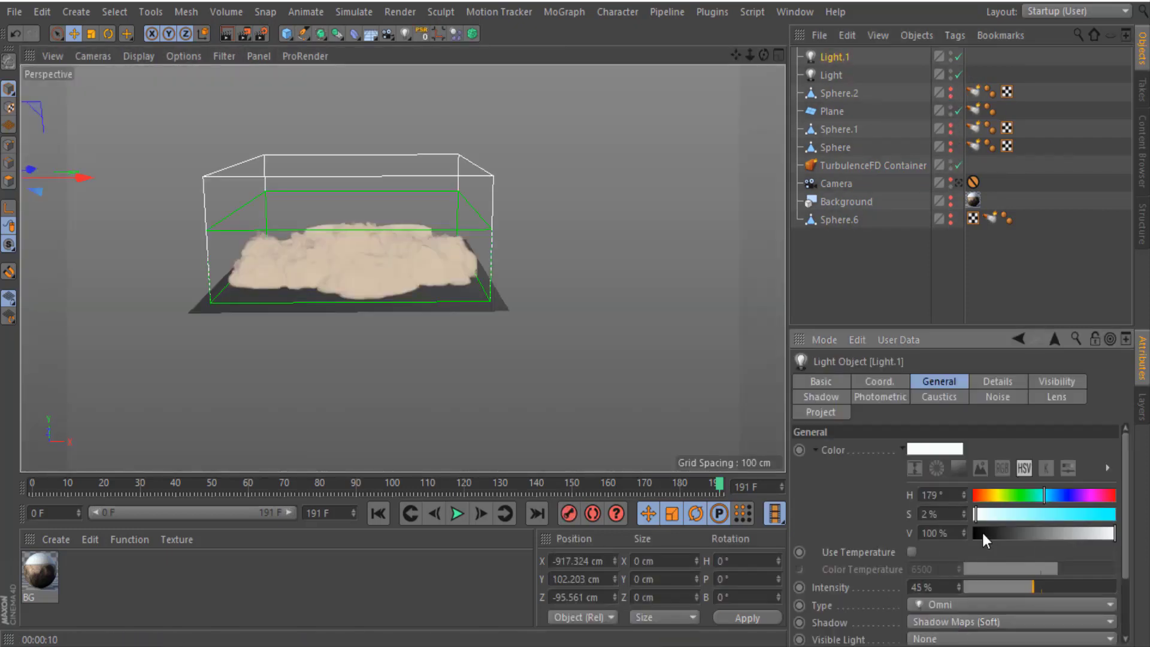
scroll(763, 81, "up", 3)
Step: Adjust the TurbulenceFD Container's smallest turbulence size in its simulation settings
left_click(850, 166)
left_click(833, 566)
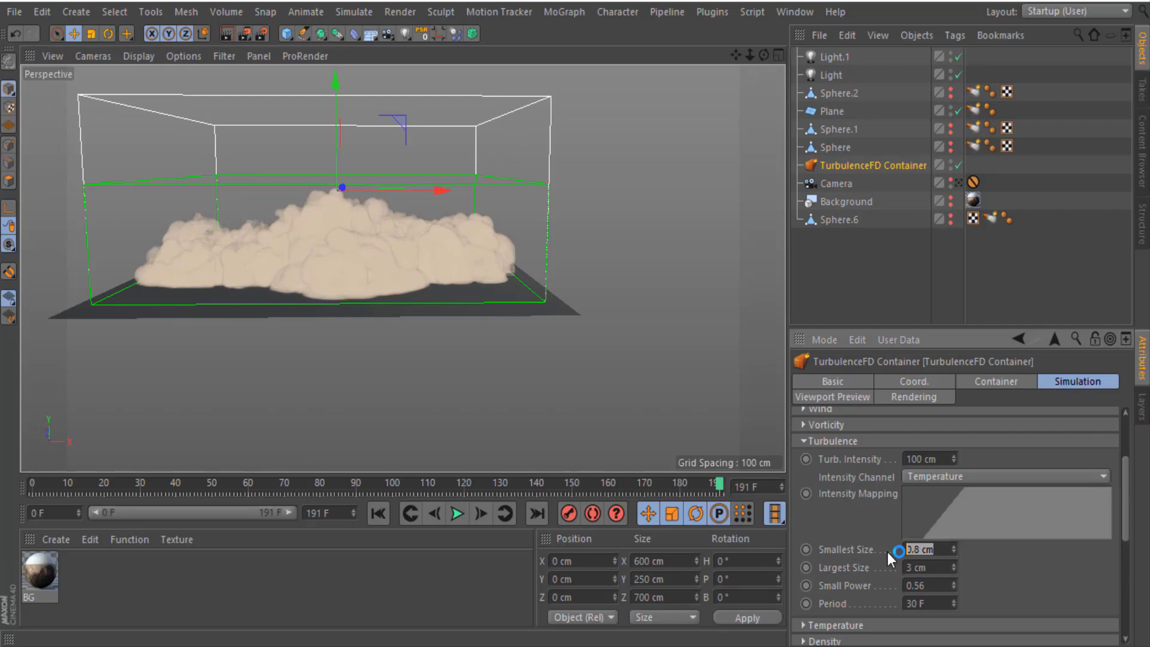
left_click(938, 397)
scroll(811, 451, "up", 5)
Step: Set the render save location to the 'the mummy new' folder on Local Disk (D:)
scroll(842, 502, "down", 5)
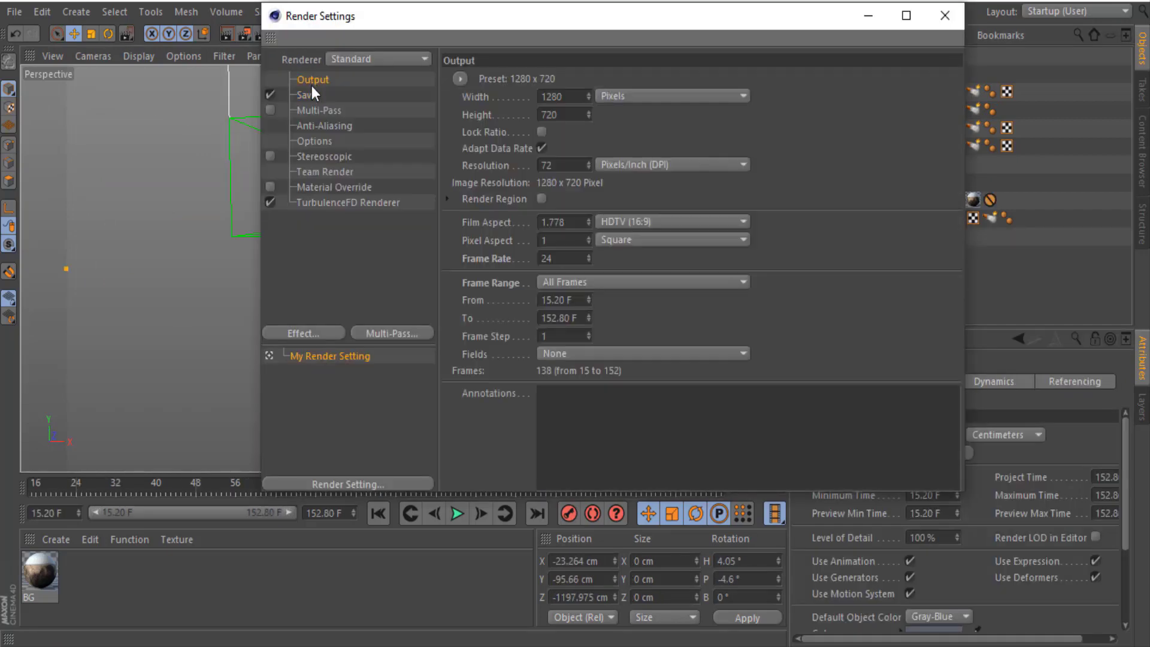
left_click(921, 111)
scroll(370, 275, "down", 2)
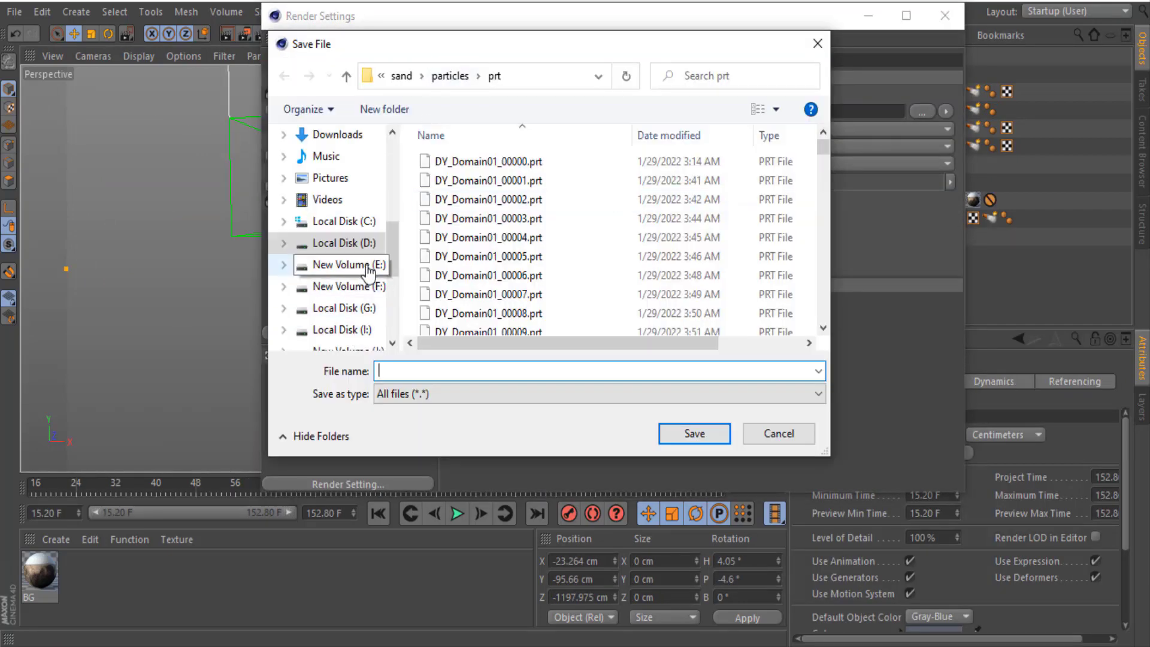
left_click(371, 243)
double_click(751, 179)
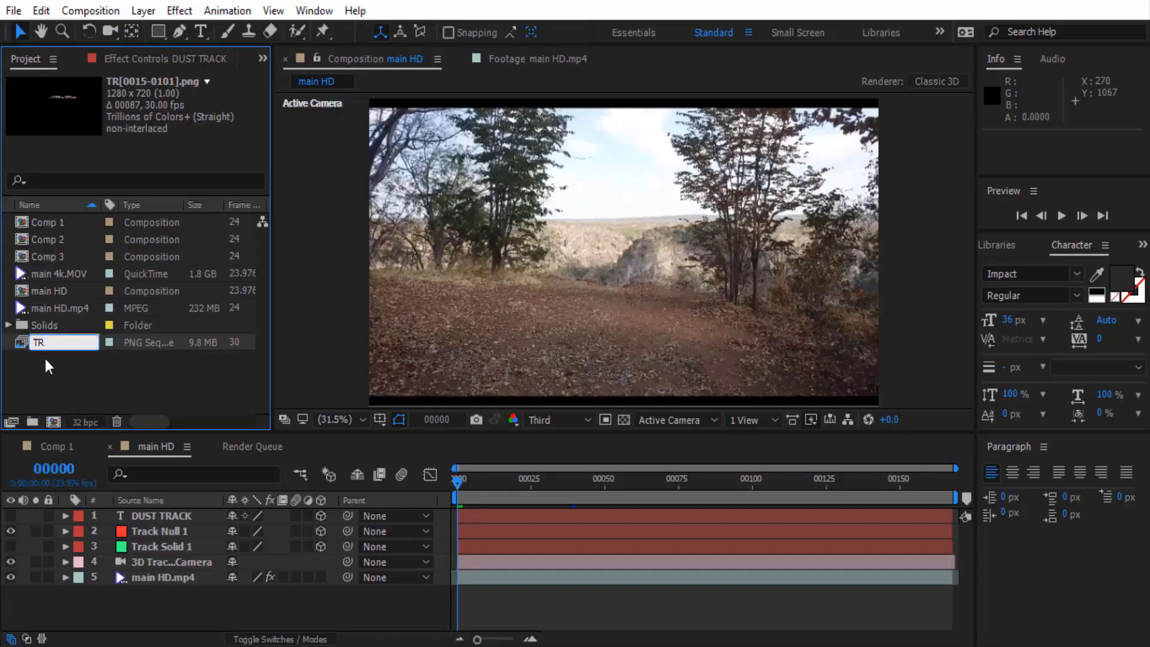
Step: Interpret the TR footage at 24 fps and add it to main HD as layer 2
left_click(43, 365)
left_click(40, 349)
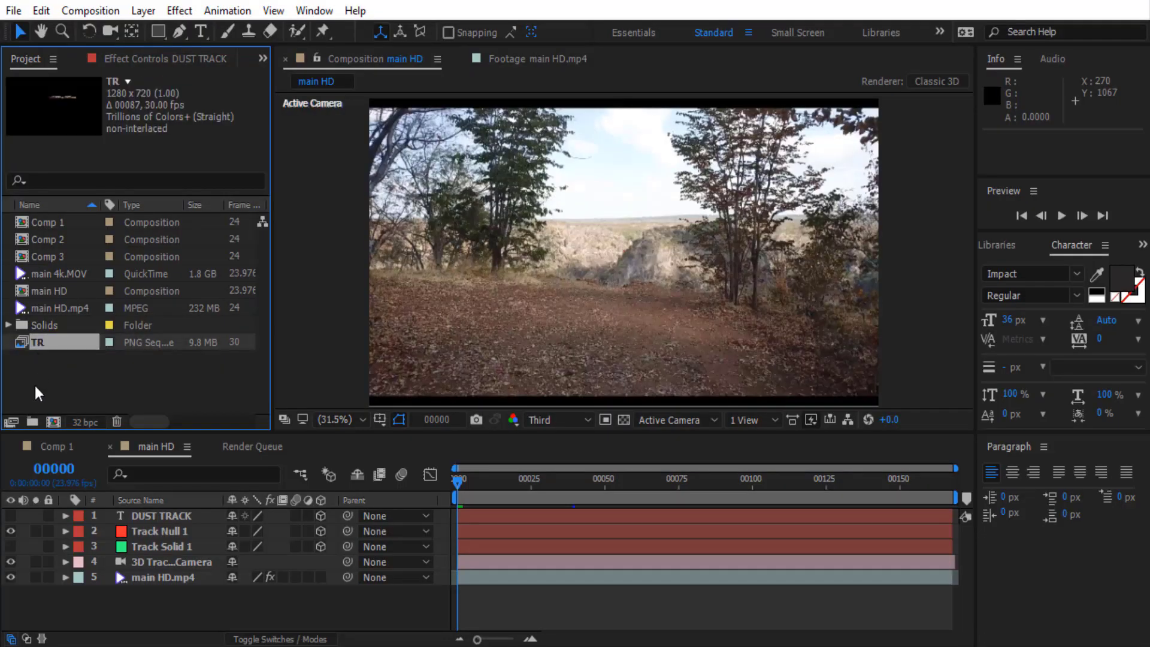
left_click(10, 424)
type("24")
key("Return")
left_click_drag(42, 342, 231, 532)
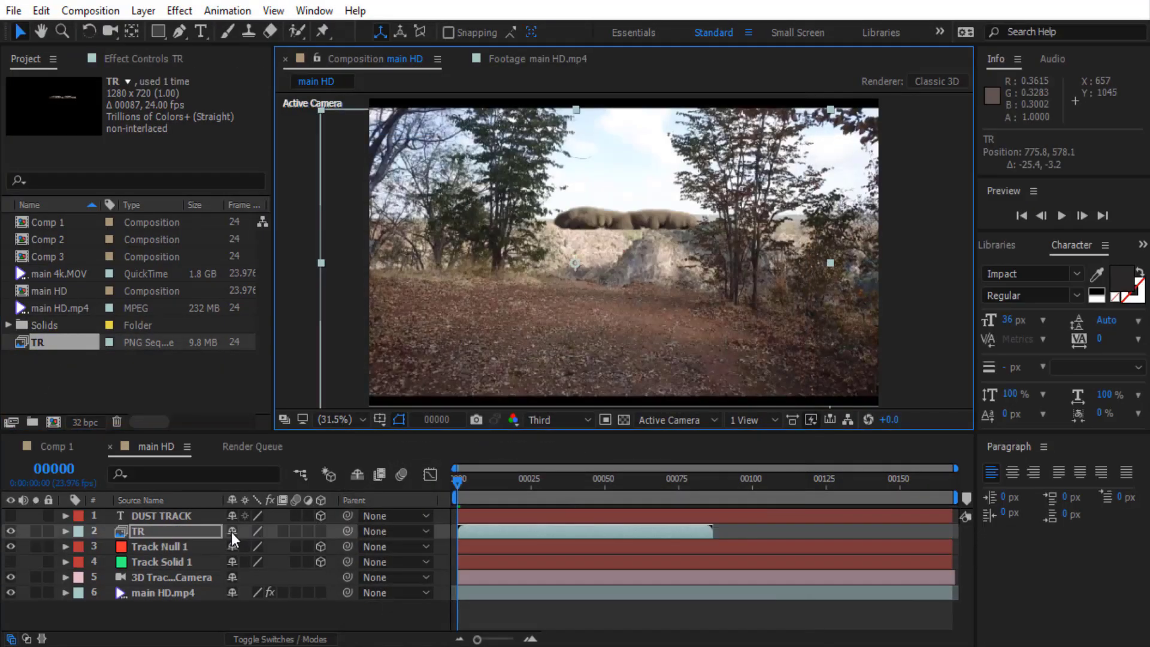
Step: Make TR a 3D layer scaled to 6830, reposition it, and limit the preview to 87 frames
left_click(321, 531)
key("ctrl+v")
key("s")
scroll(641, 210, "up", 2)
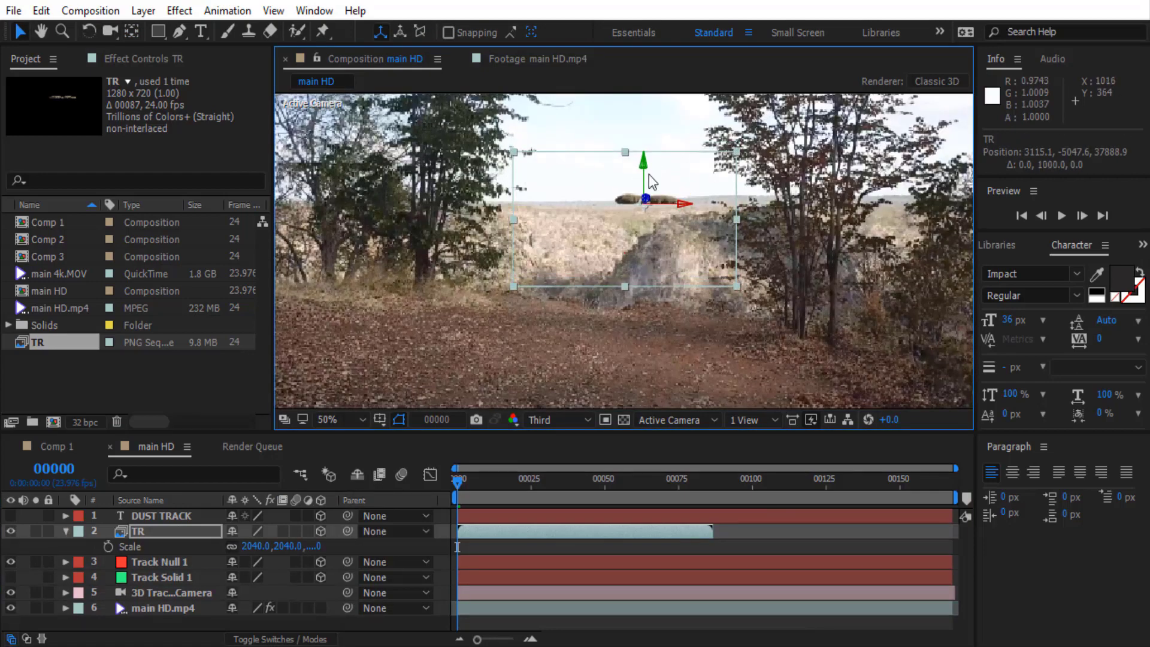
left_click_drag(254, 546, 558, 550)
left_click_drag(645, 168, 649, 181)
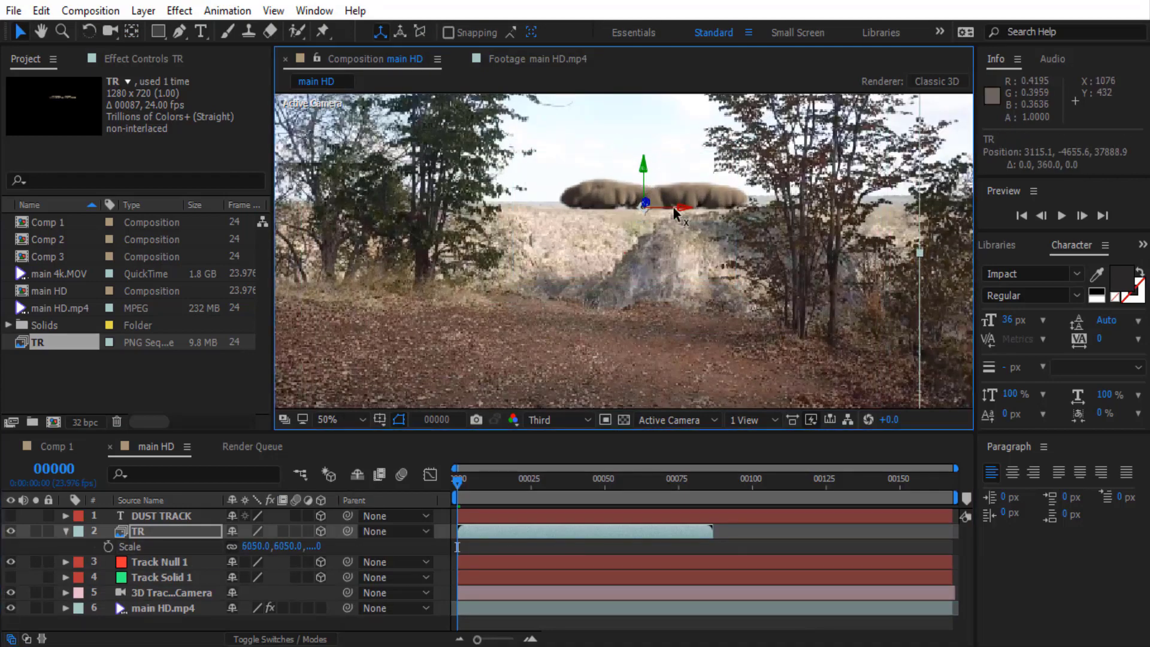
left_click_drag(457, 481, 709, 480)
left_click_drag(616, 153, 617, 129)
key("shift+slash")
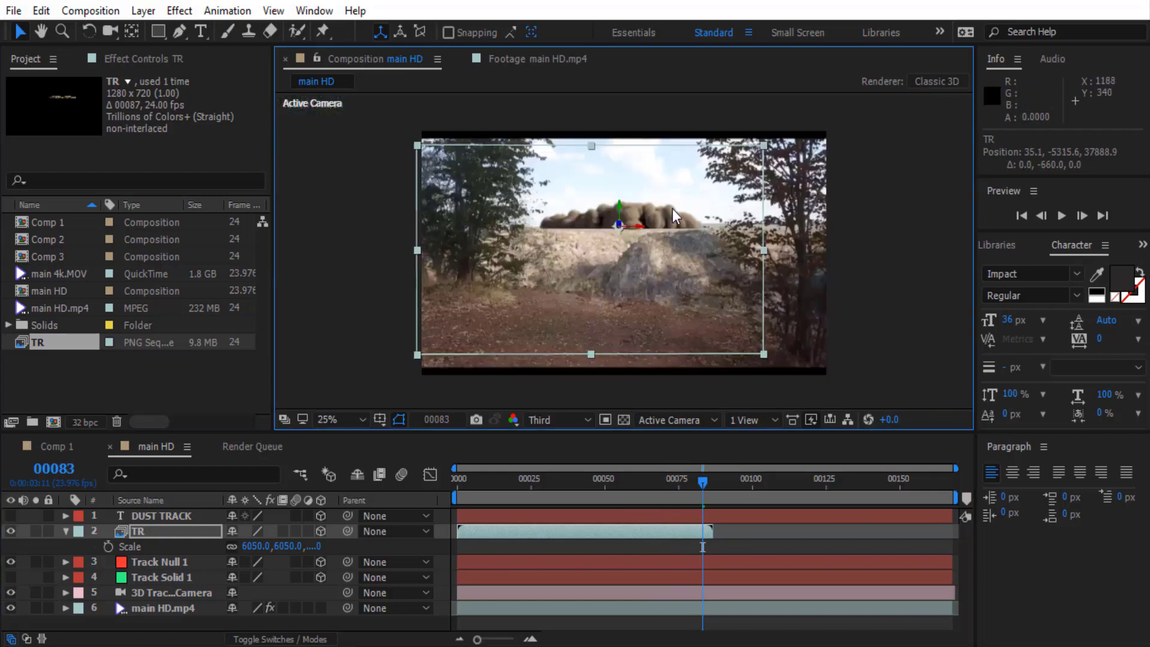
left_click_drag(282, 546, 359, 546)
key("space")
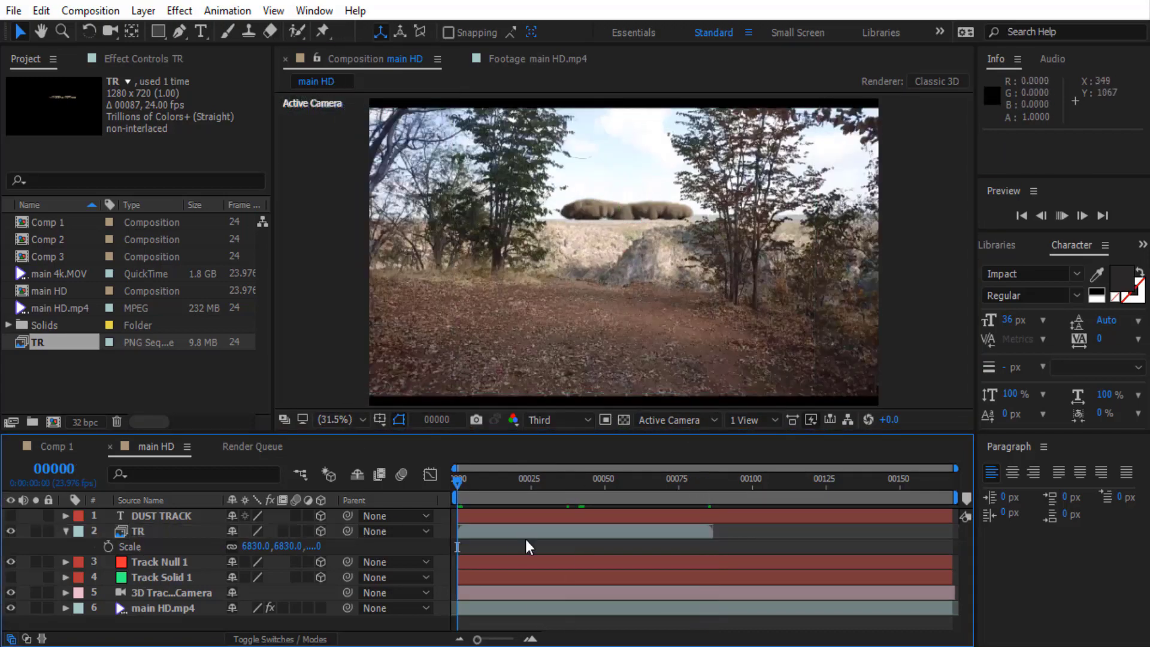
left_click_drag(955, 496, 717, 496)
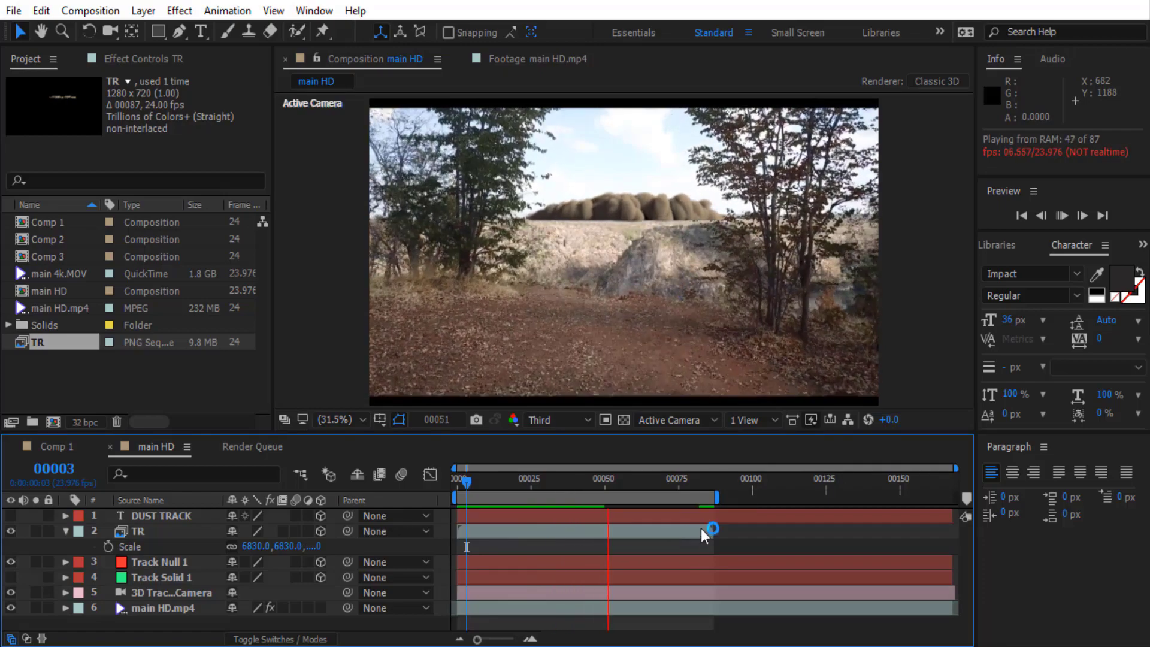
Step: Open time stretching for the TR layer and view the red channel alone
right_click(516, 531)
left_click(743, 191)
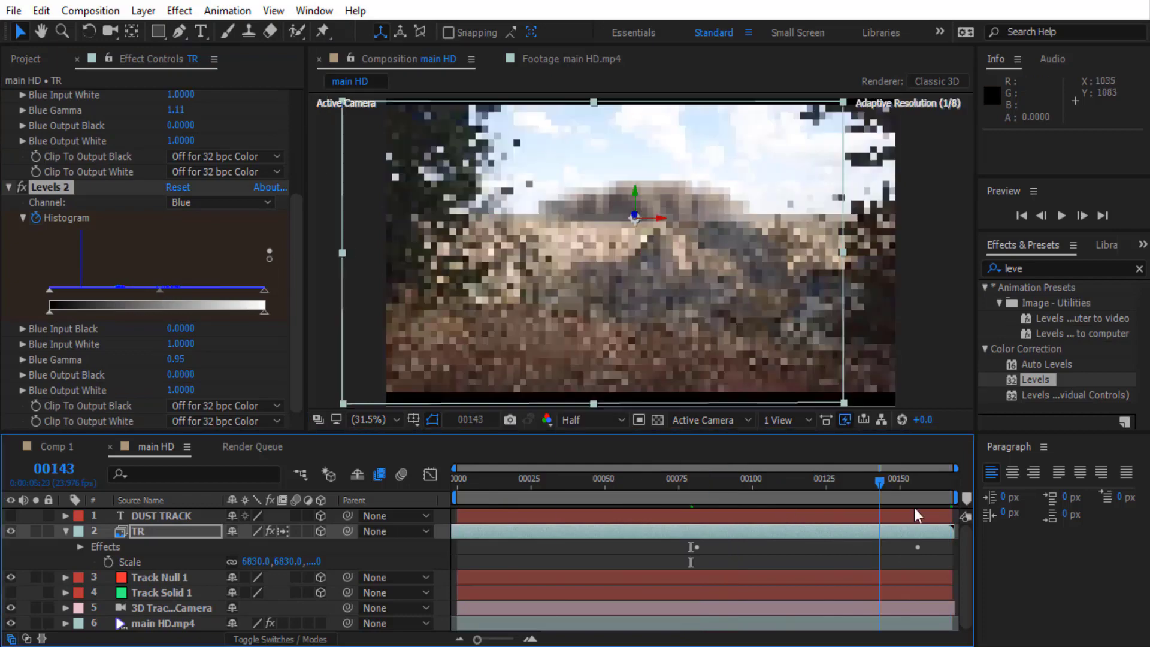
left_click(547, 420)
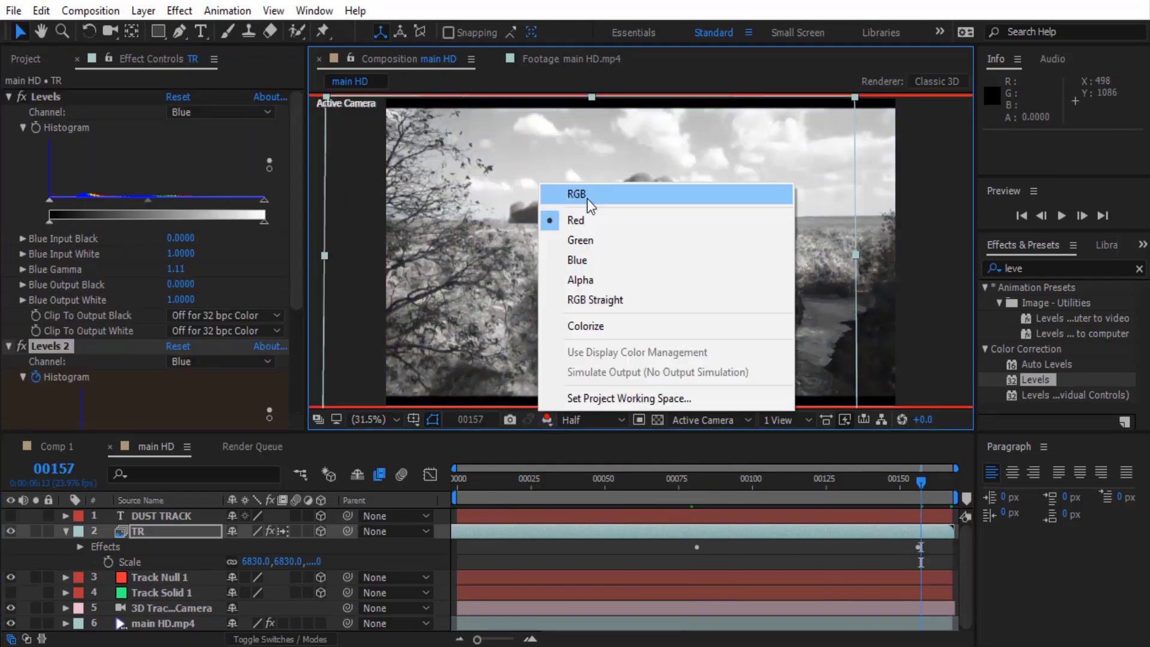
left_click(577, 216)
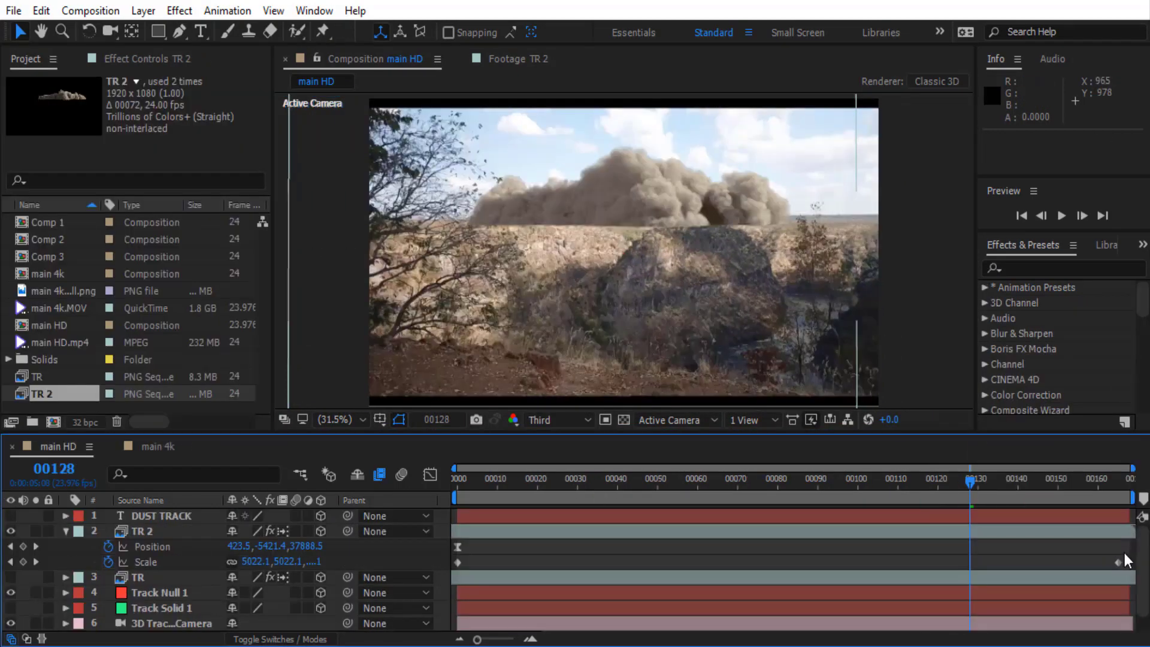
Step: Apply Easy Ease to TR 2's Scale keyframes and preview the eased animation
right_click(1087, 562)
mouse_move(1085, 549)
right_click(458, 560)
mouse_move(599, 546)
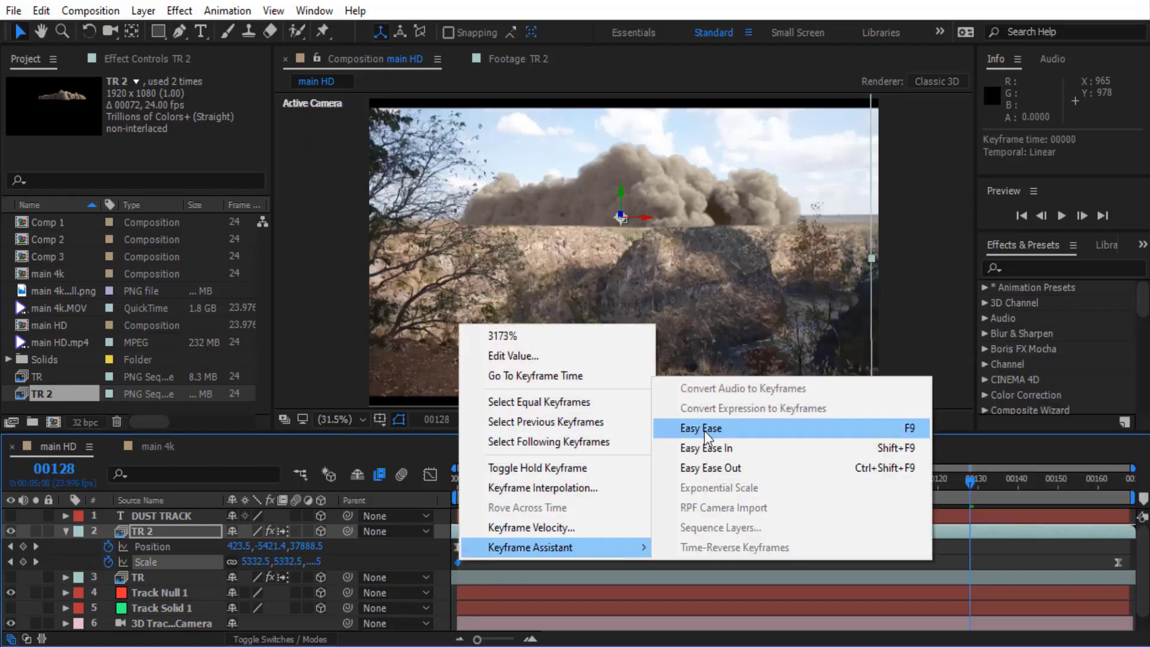
left_click(704, 430)
key("space")
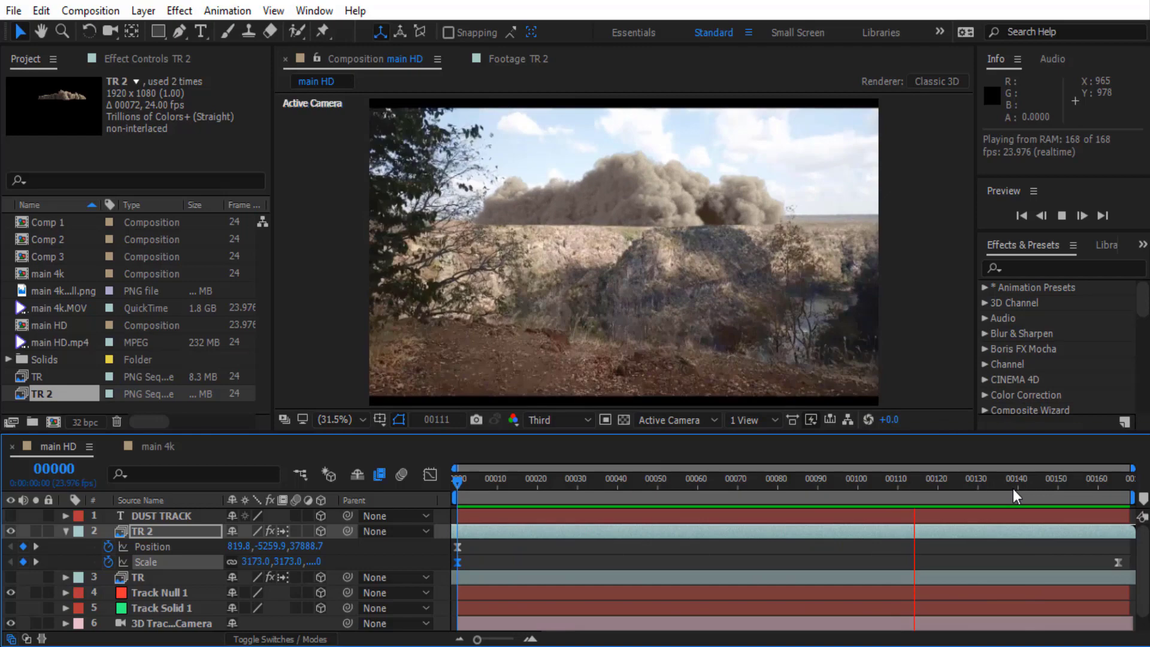
Step: Time-stretch the TR 2 layer and save the project
right_click(482, 467)
mouse_move(512, 157)
left_click(752, 198)
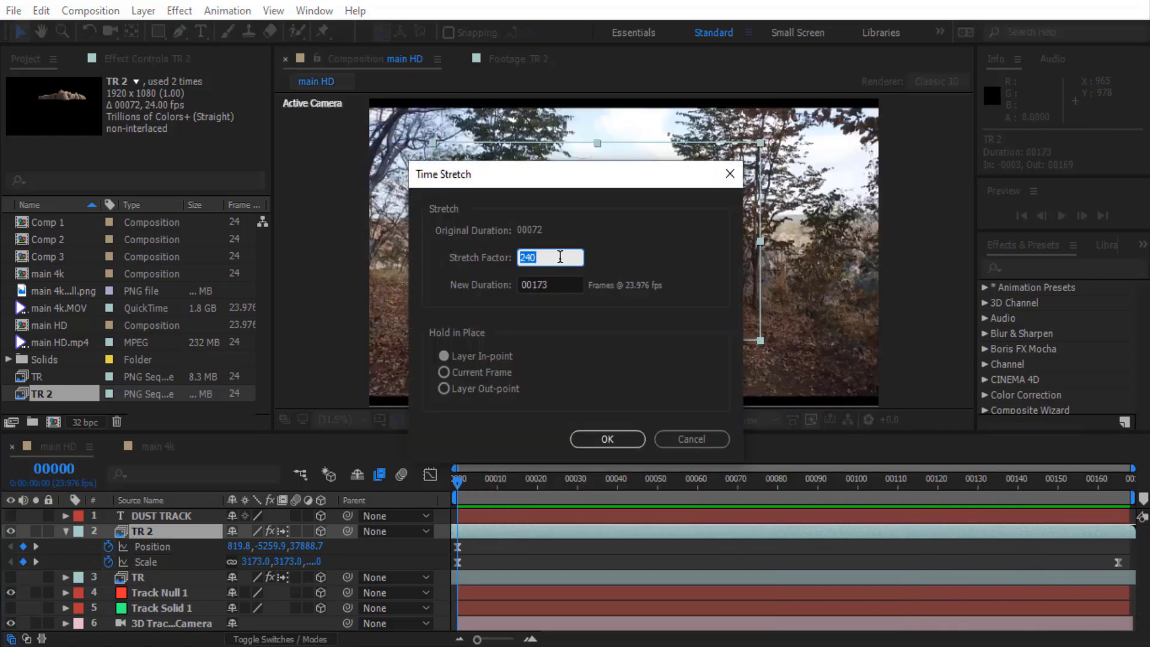
key("Return")
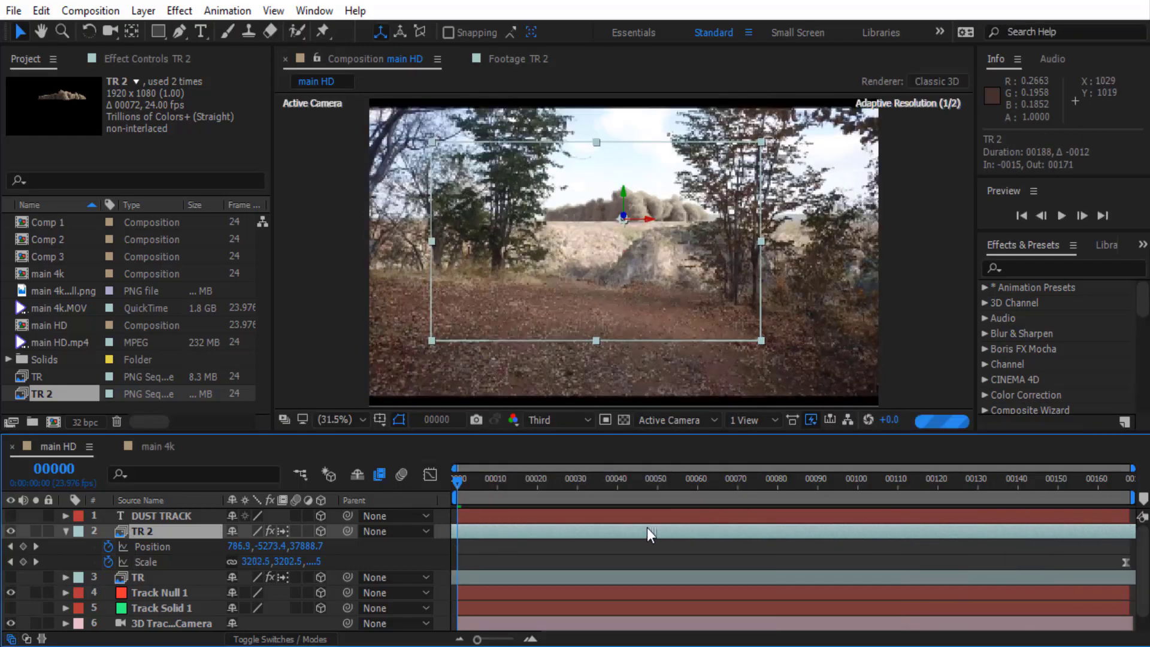
key("ctrl+s")
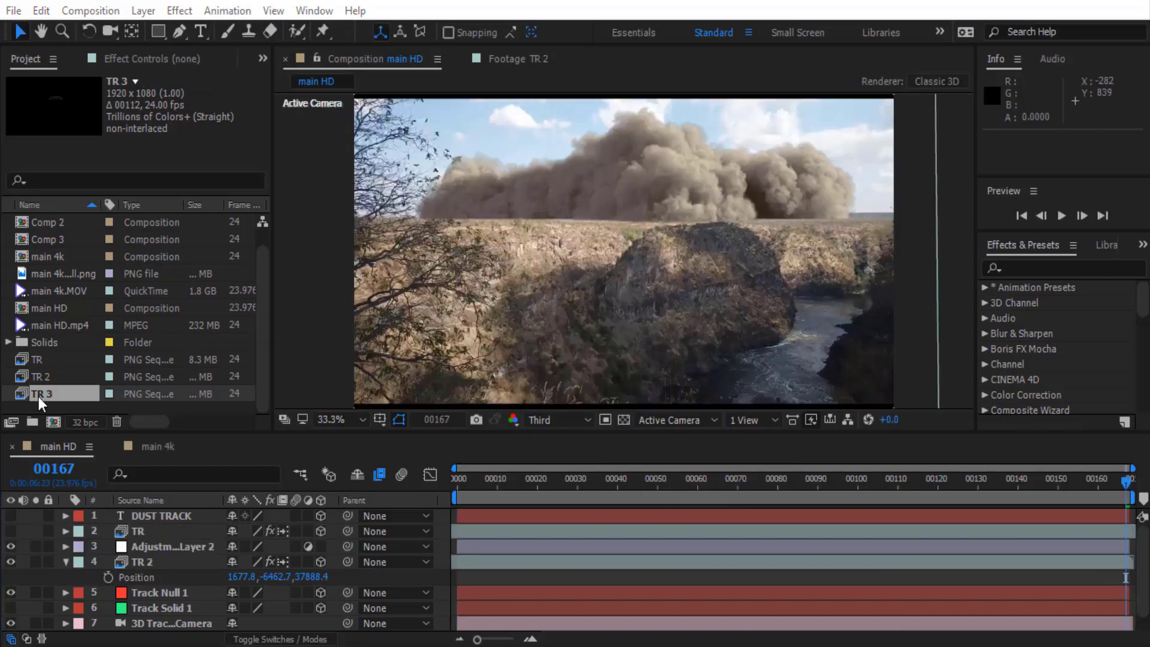
Step: Place TR 3 above TR in main HD, shift it right, and reduce its vertical scale to 3469
double_click(42, 394)
left_click(131, 531)
key("ctrl+d")
key("ctrl+alt+slash")
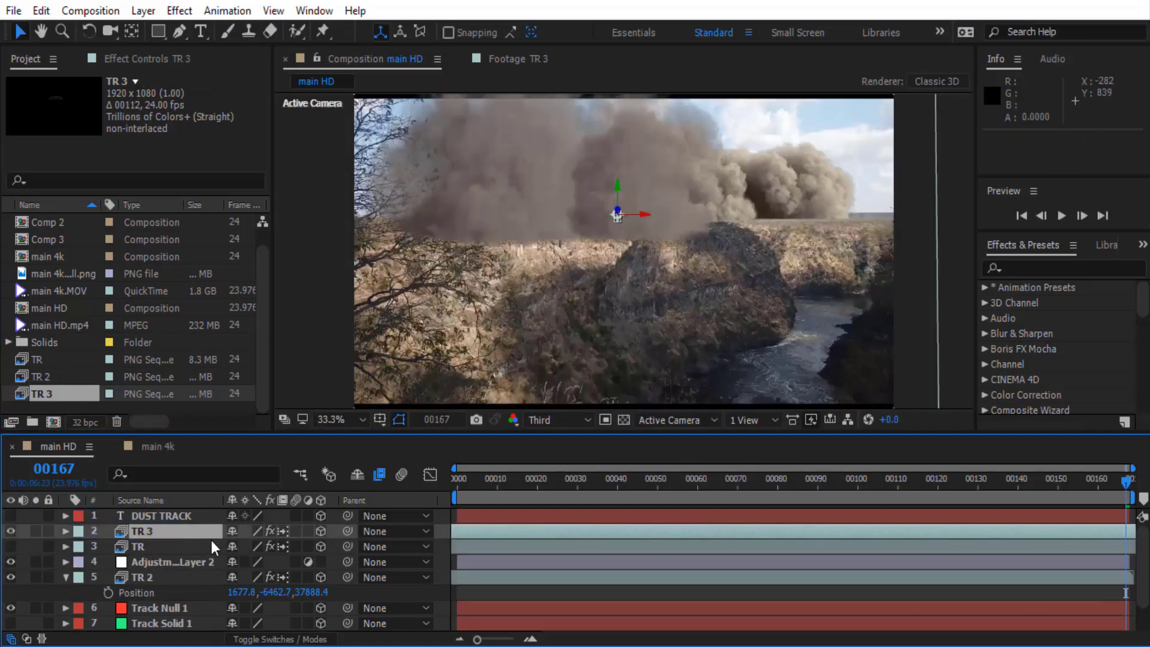
key("s")
mouse_move(636, 219)
left_mouse_down()
mouse_move(724, 219)
mouse_move(647, 236)
left_mouse_up()
left_click_drag(288, 546, 216, 546)
Step: Mask off TR 3's bottom with a subtract mask feathered to 113
key("ctrl+v")
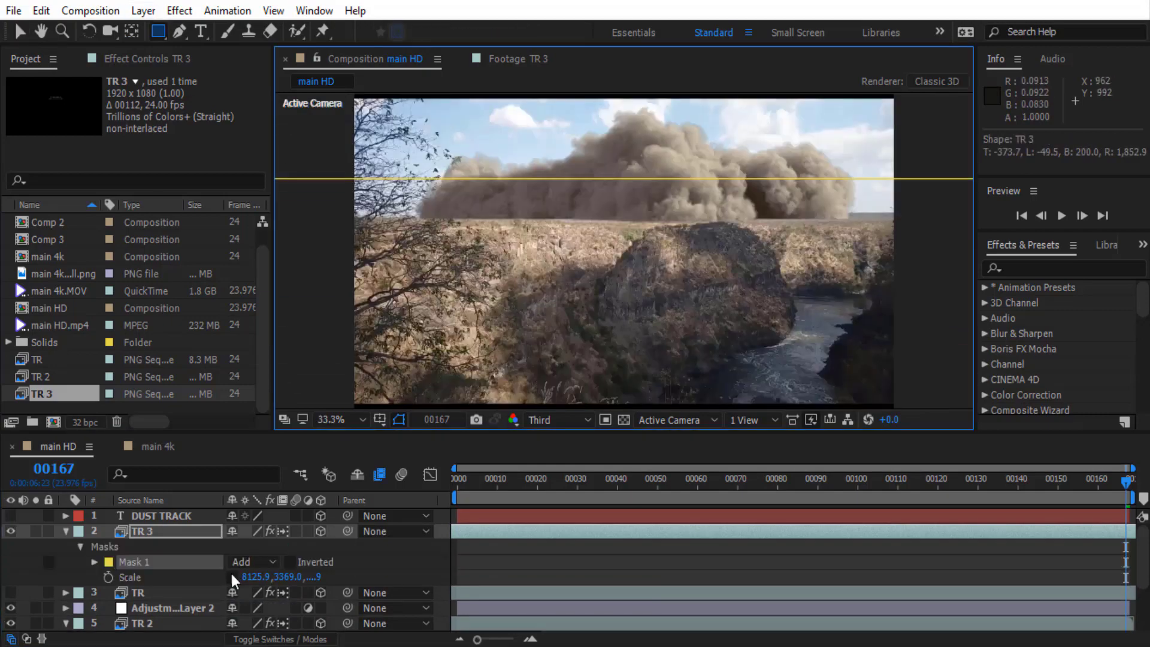
key("f")
left_click_drag(621, 222, 596, 223)
key("s")
left_click(596, 223)
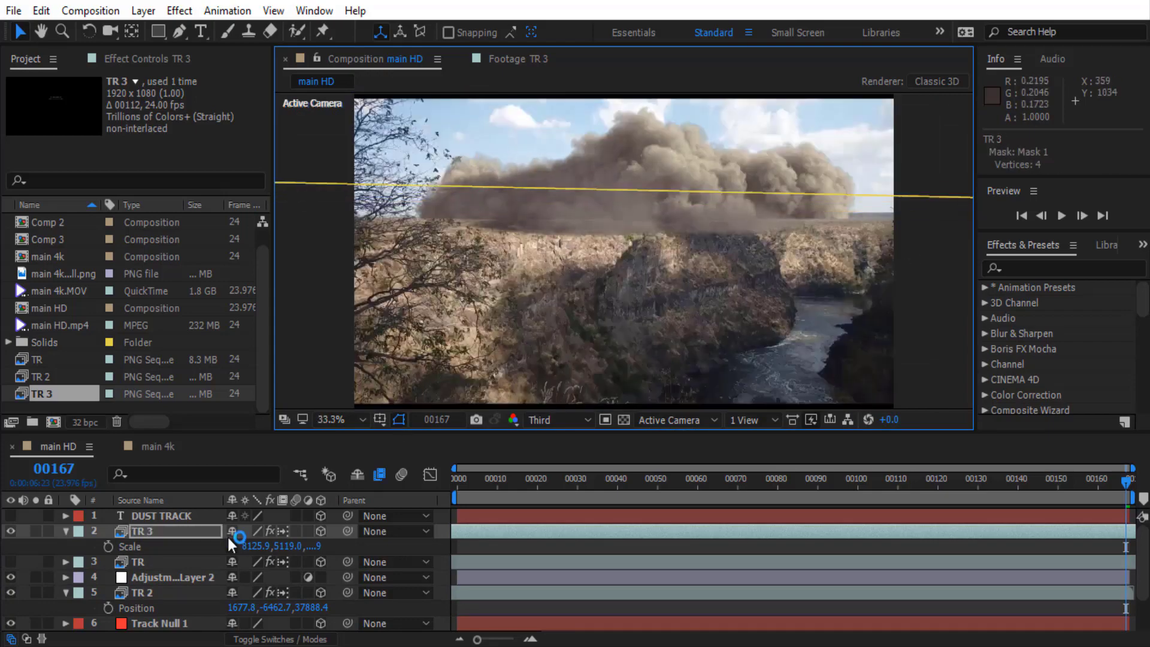
key("f")
left_click(557, 479)
key("F3")
key("slash")
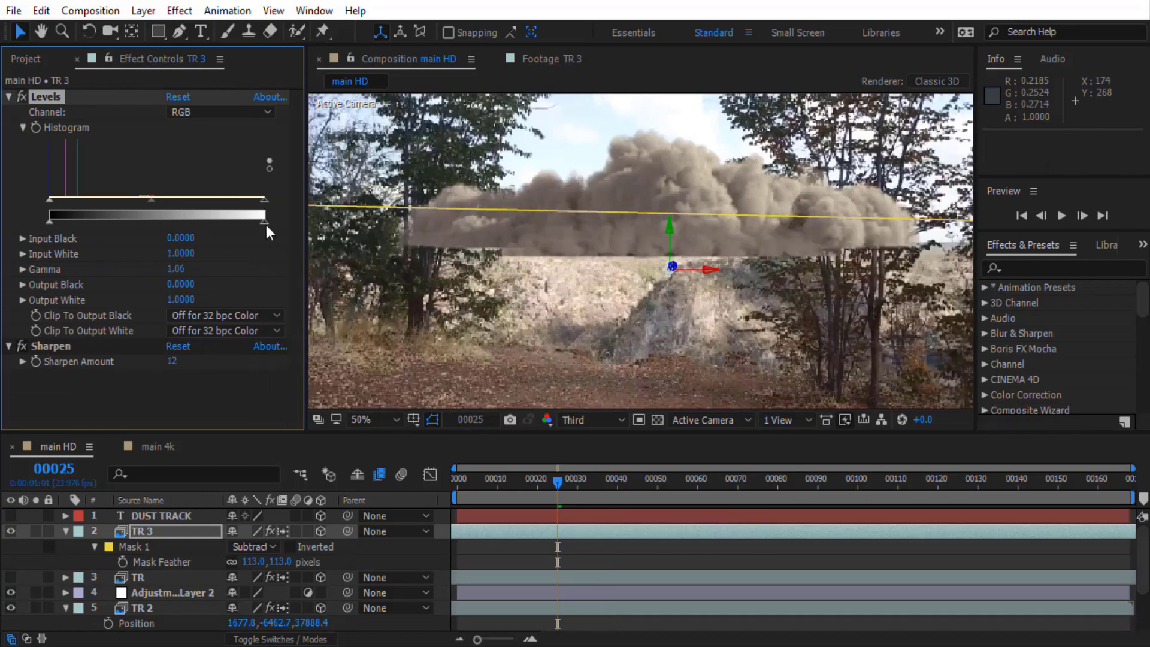
Step: Grade TR 3 with Levels: lower output white and raise input and output black
left_click_drag(264, 222, 204, 222)
left_click_drag(49, 199, 70, 199)
left_click_drag(49, 222, 77, 223)
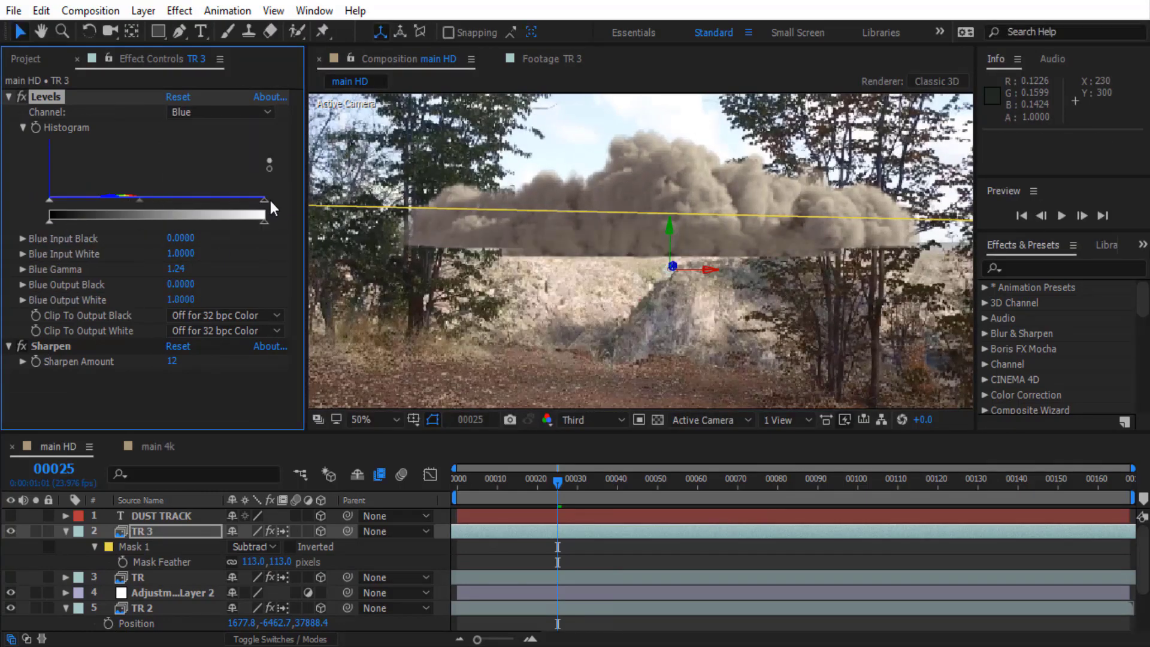
left_click(240, 112)
left_click(192, 124)
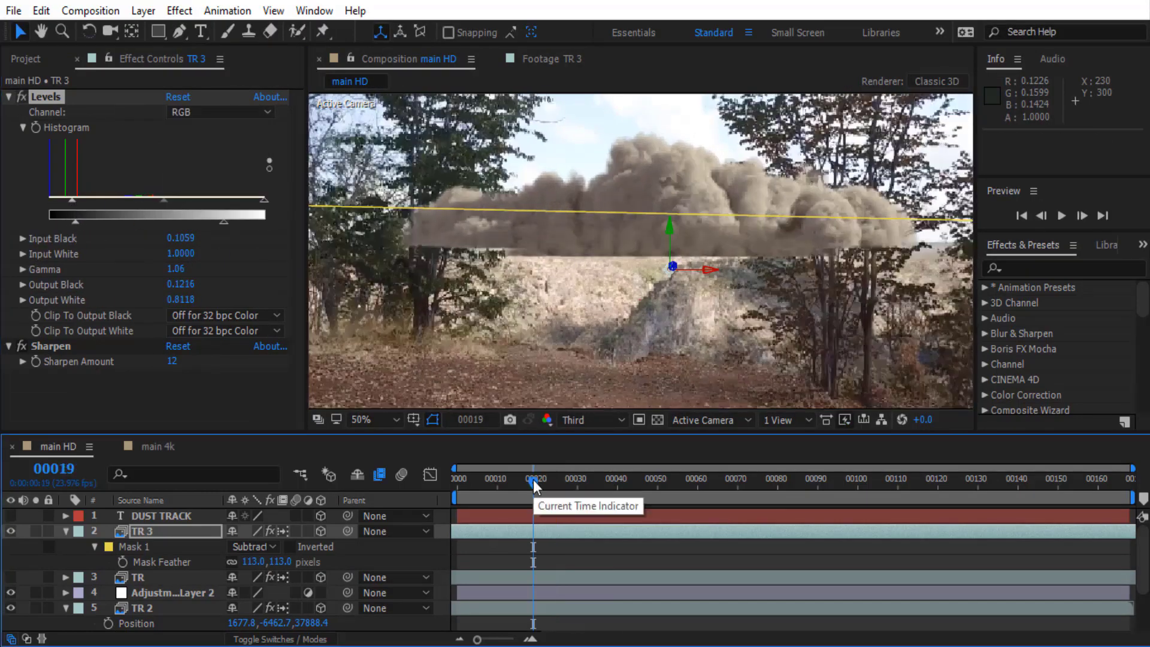
left_click_drag(557, 481, 493, 481)
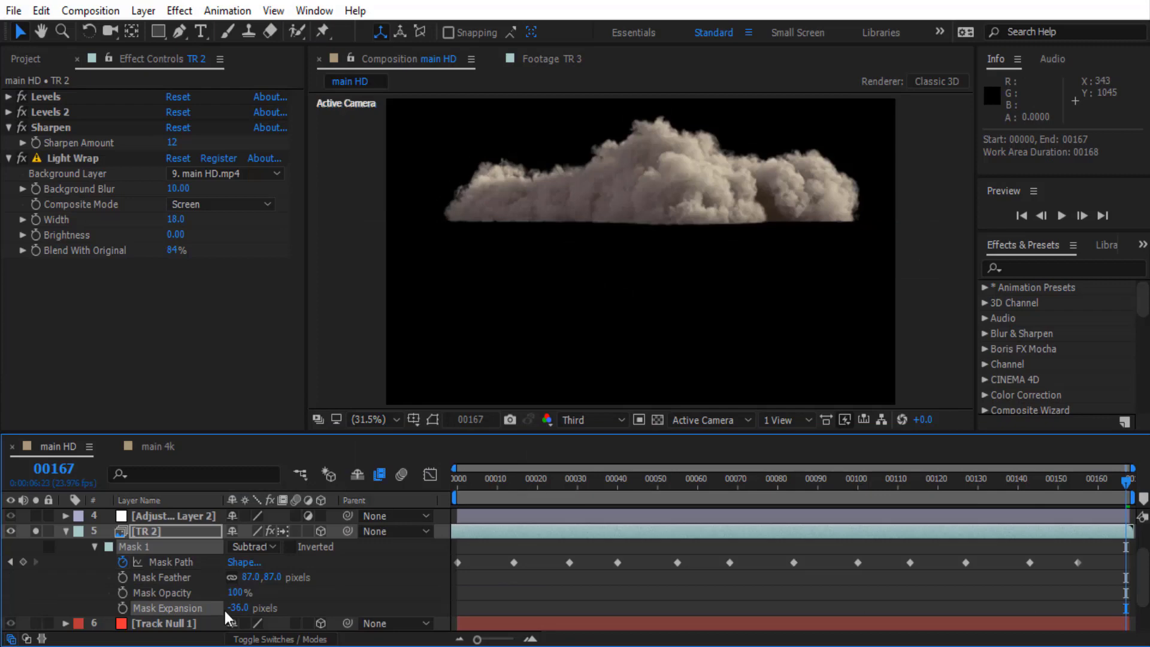
Step: Soften TR 2's mask by lowering its feather and pulling the mask edge inward
left_click_drag(251, 577, 251, 577)
left_click(36, 531)
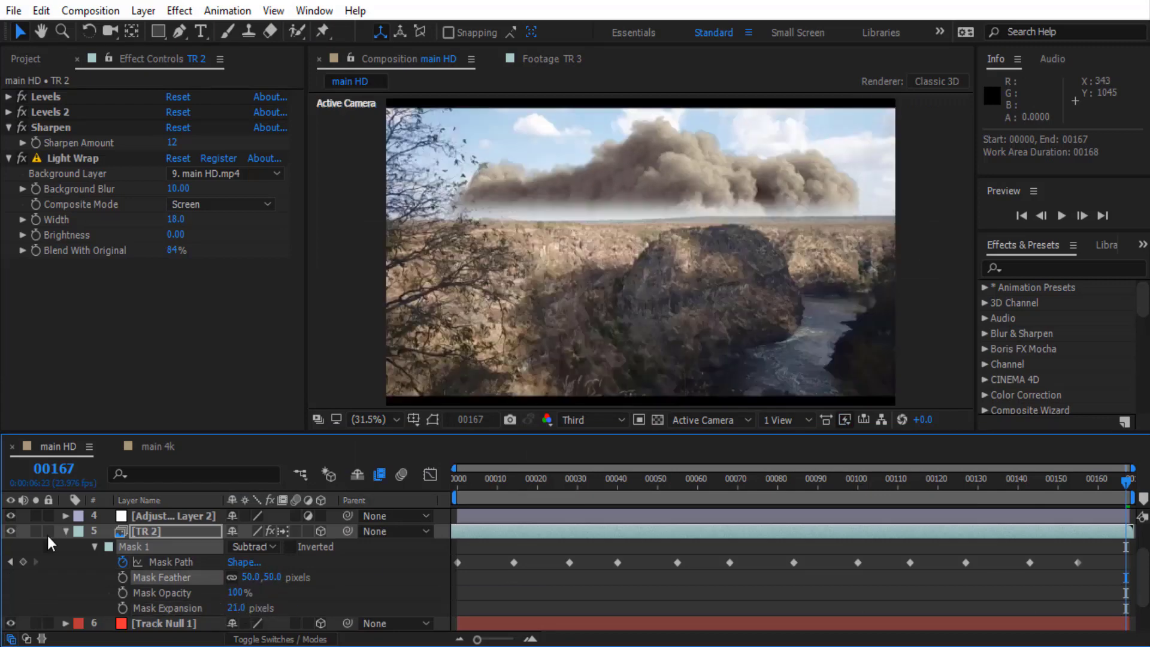
left_click(65, 531)
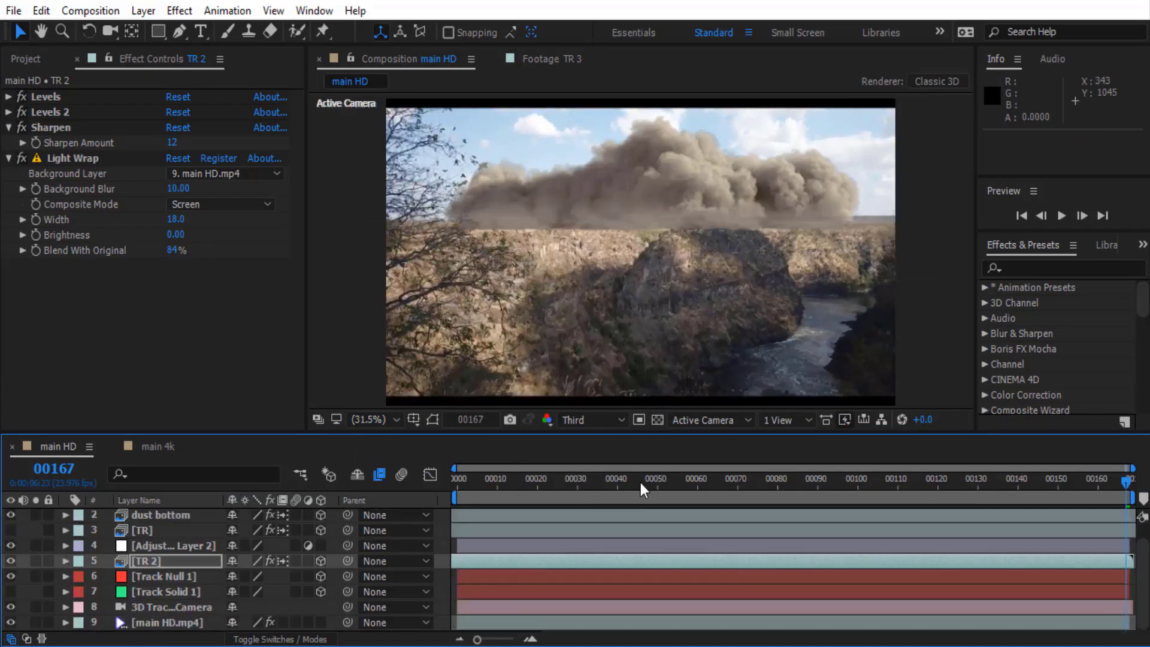
left_click(766, 479)
key("f")
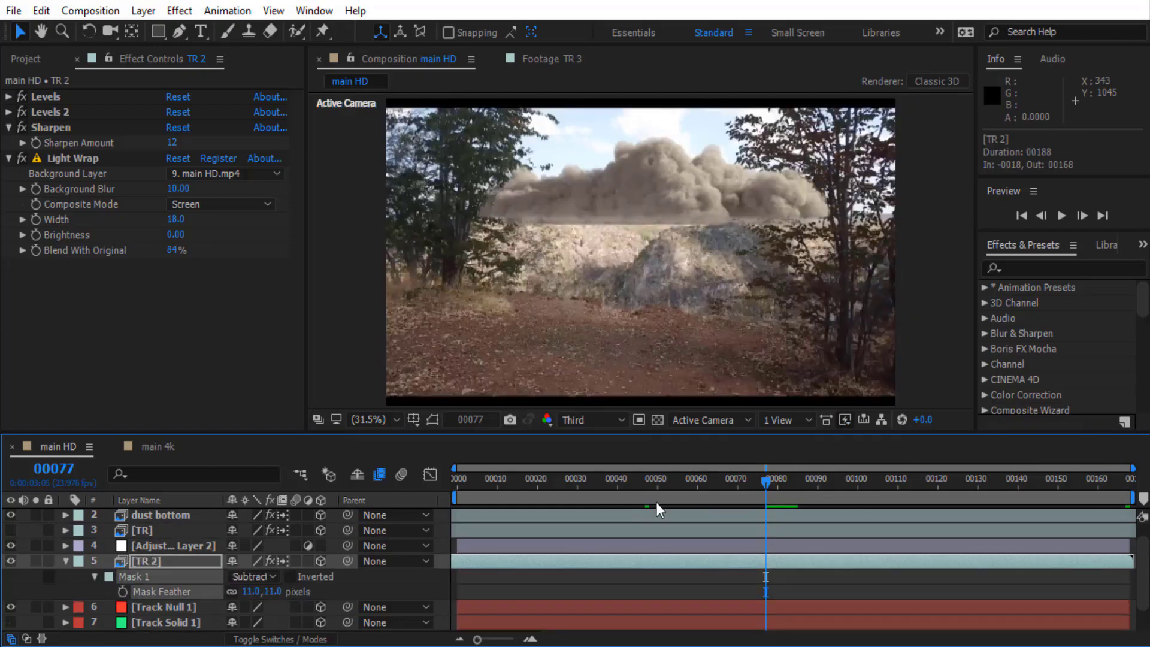
key("m")
key("m")
left_click_drag(237, 592, 222, 598)
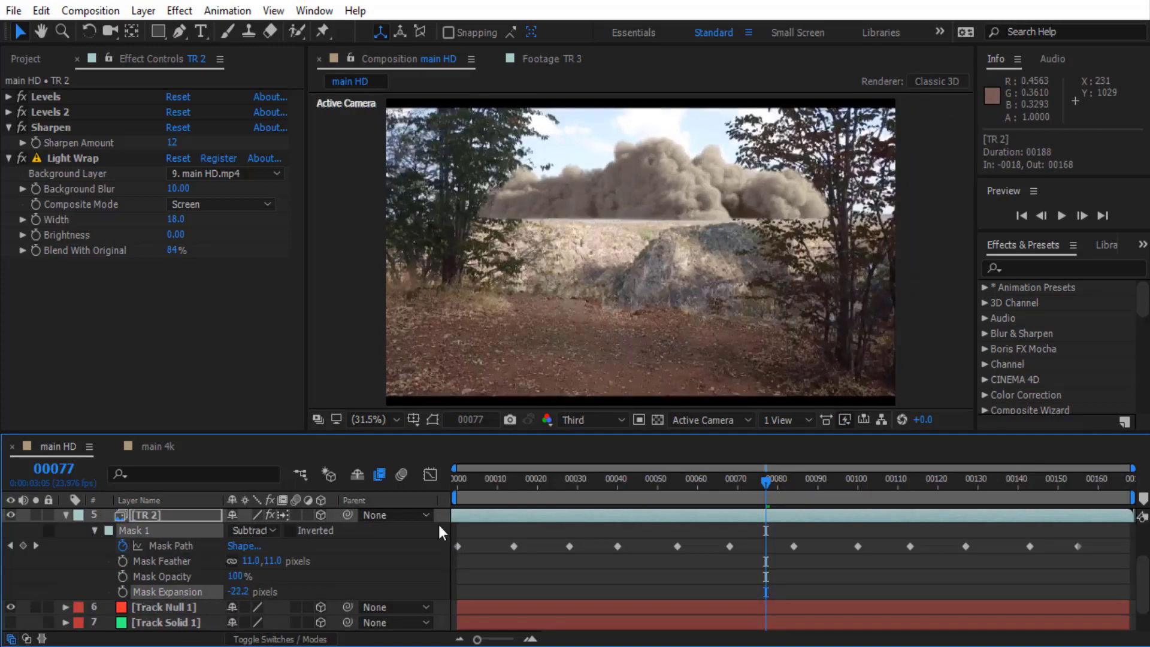
scroll(231, 599, "up", 2)
key("Page_Down")
key("Page_Down")
key("Page_Down")
key("Page_Down")
key("Page_Down")
key("Page_Down")
key("p")
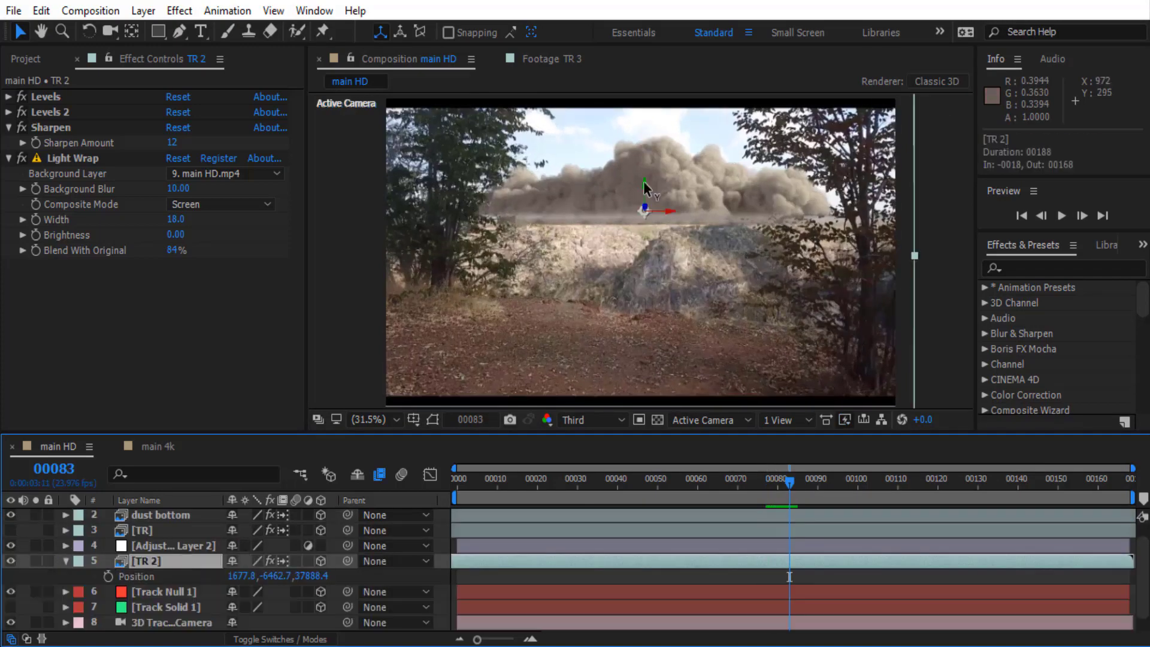
Step: Preview from frame 69, move dust bottom under the adjustment layer, and extend the work area to the end
key("space")
left_click(735, 479)
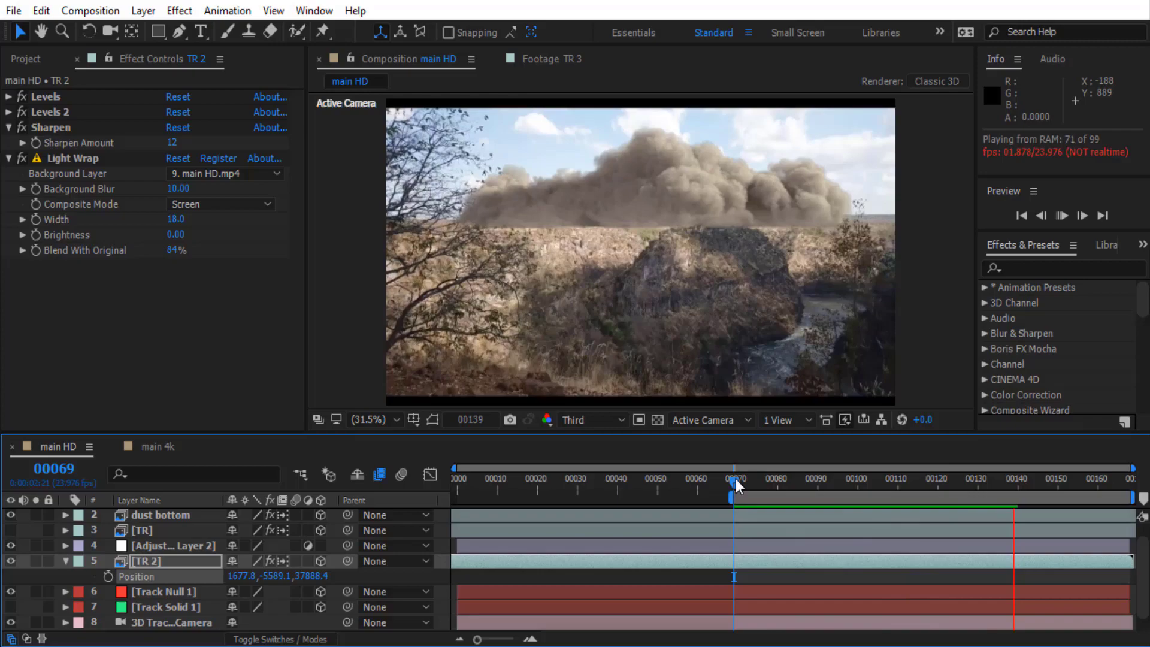
key("space")
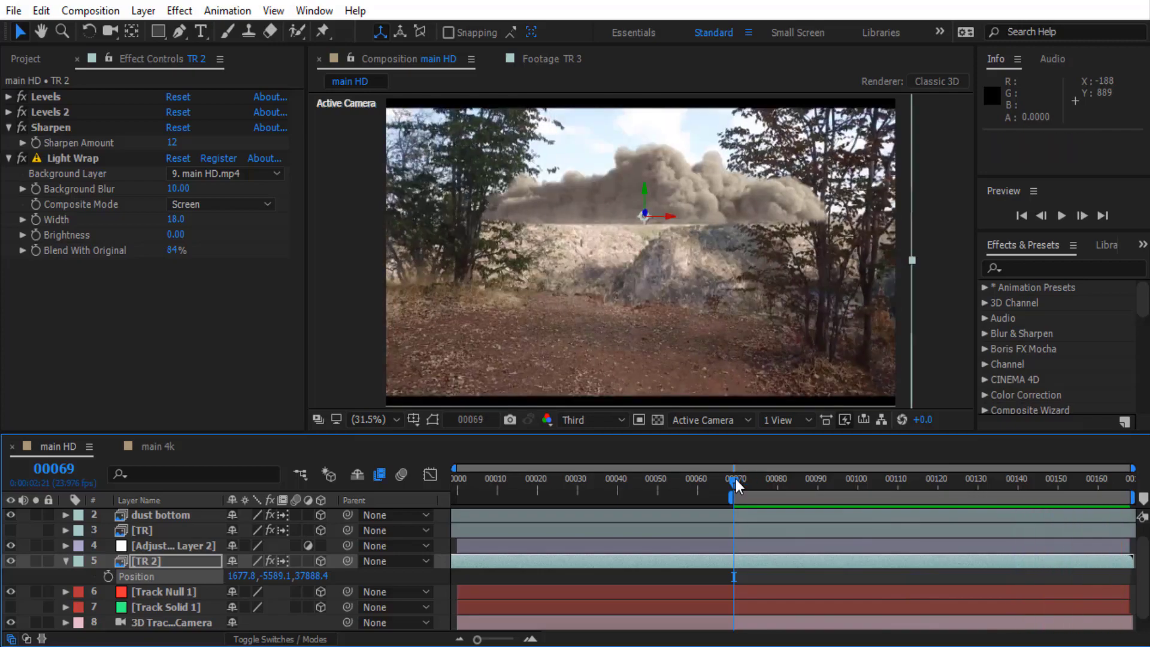
key("space")
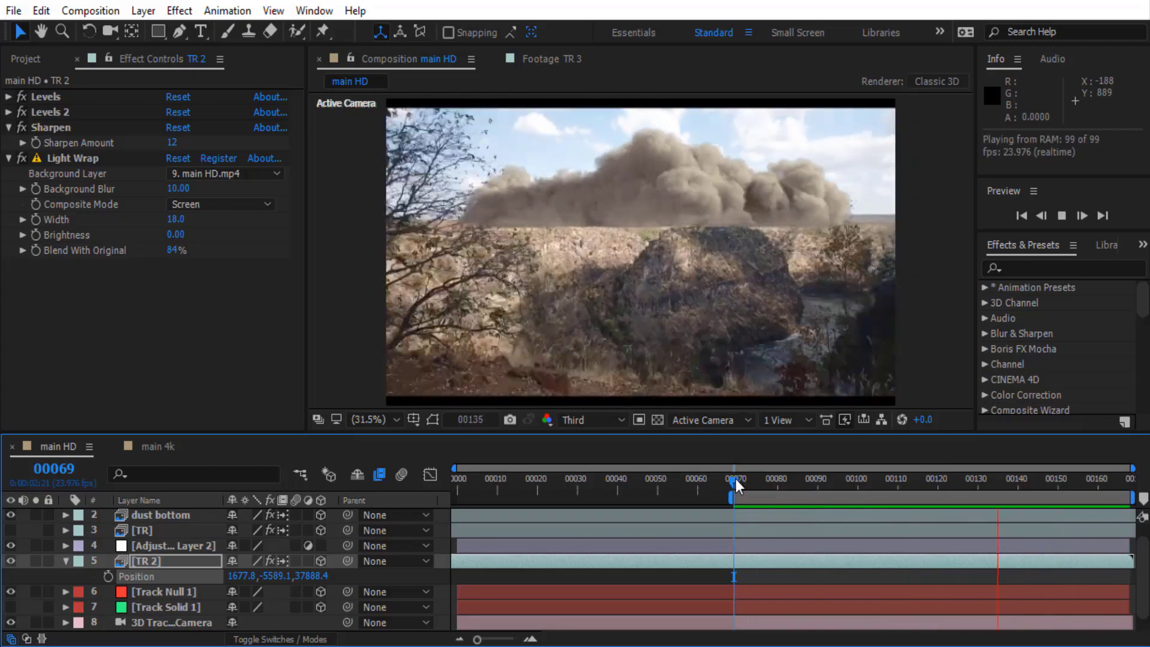
left_click_drag(134, 515, 56, 565)
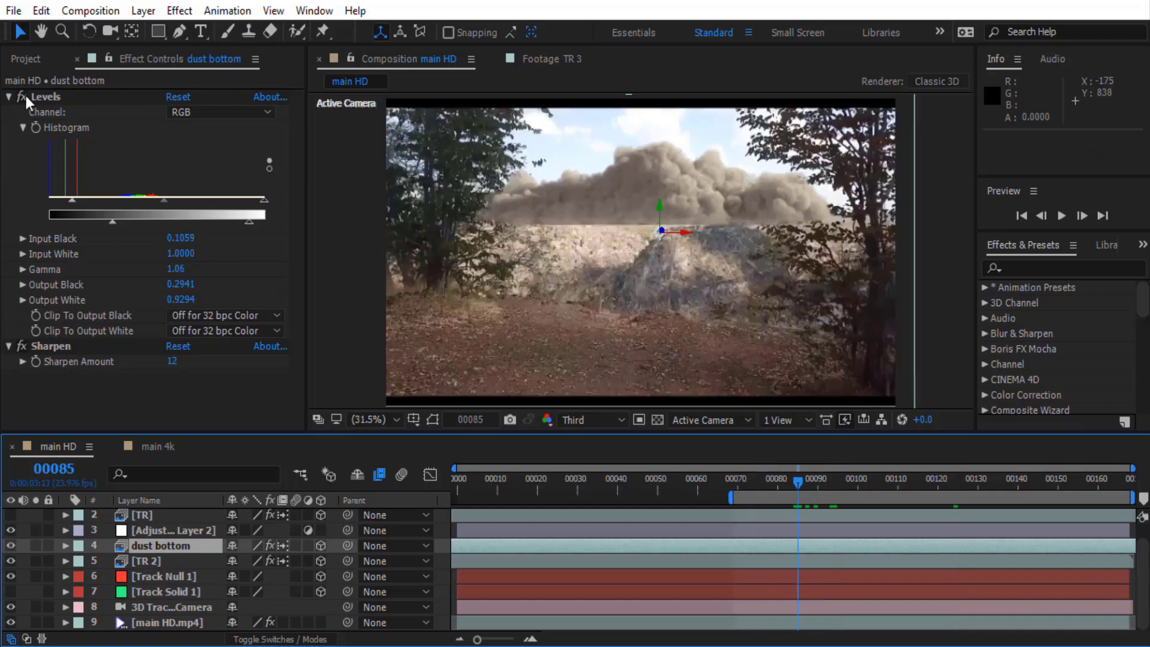
left_click_drag(1132, 496, 1139, 496)
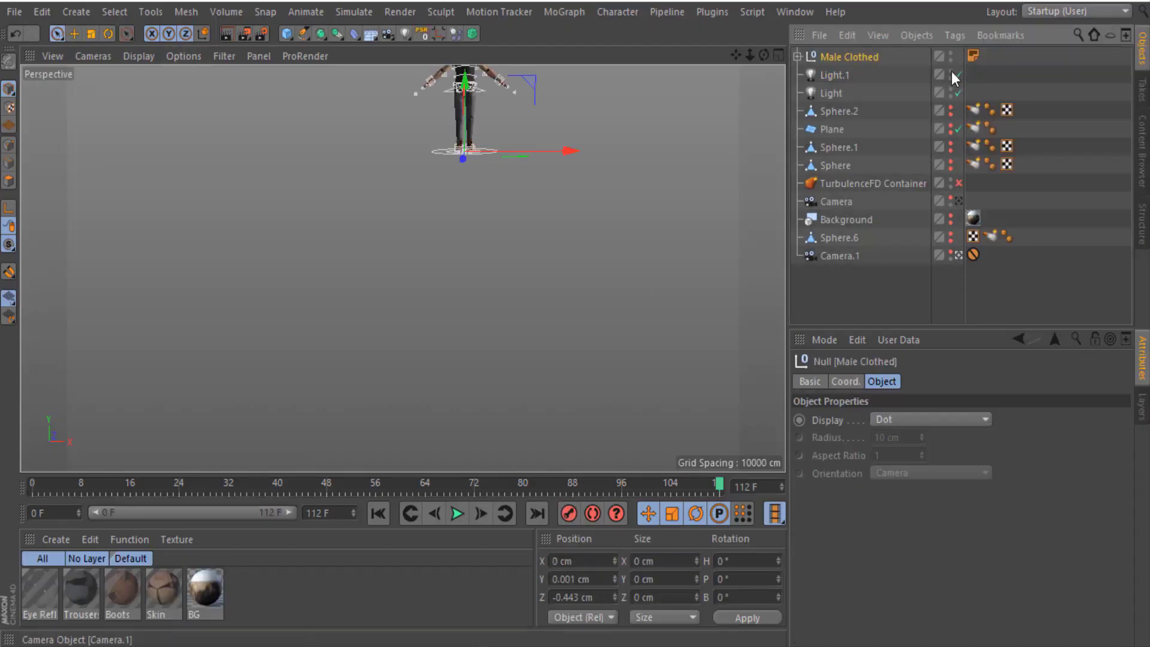
Step: Rotate the Male Clothed neck control to tilt the head back and key it at frame 24
left_click(797, 56)
left_click(807, 111)
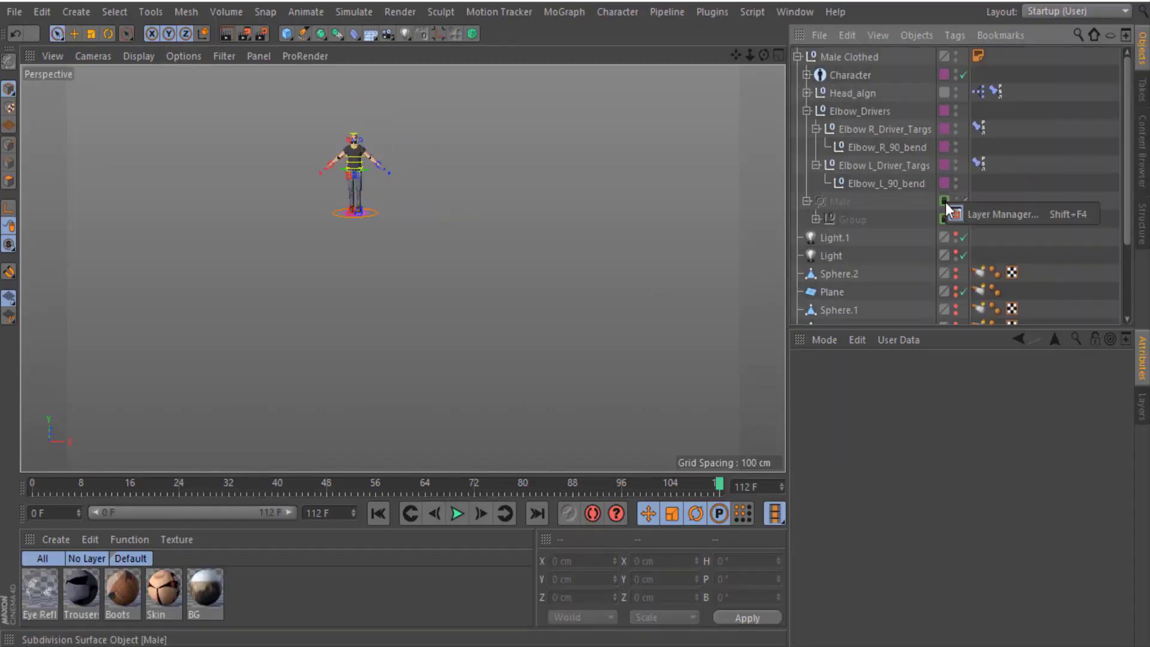
left_click(945, 202)
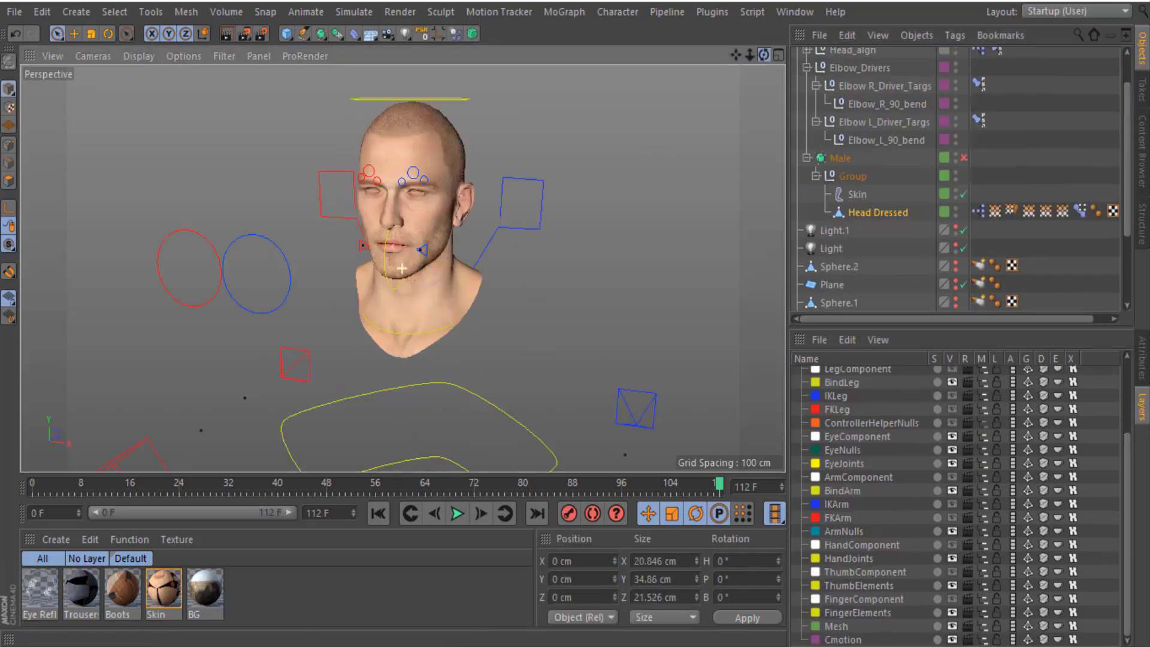
left_click(402, 267)
key("r")
mouse_move(419, 182)
left_mouse_down()
mouse_move(404, 154)
mouse_move(419, 192)
left_mouse_up()
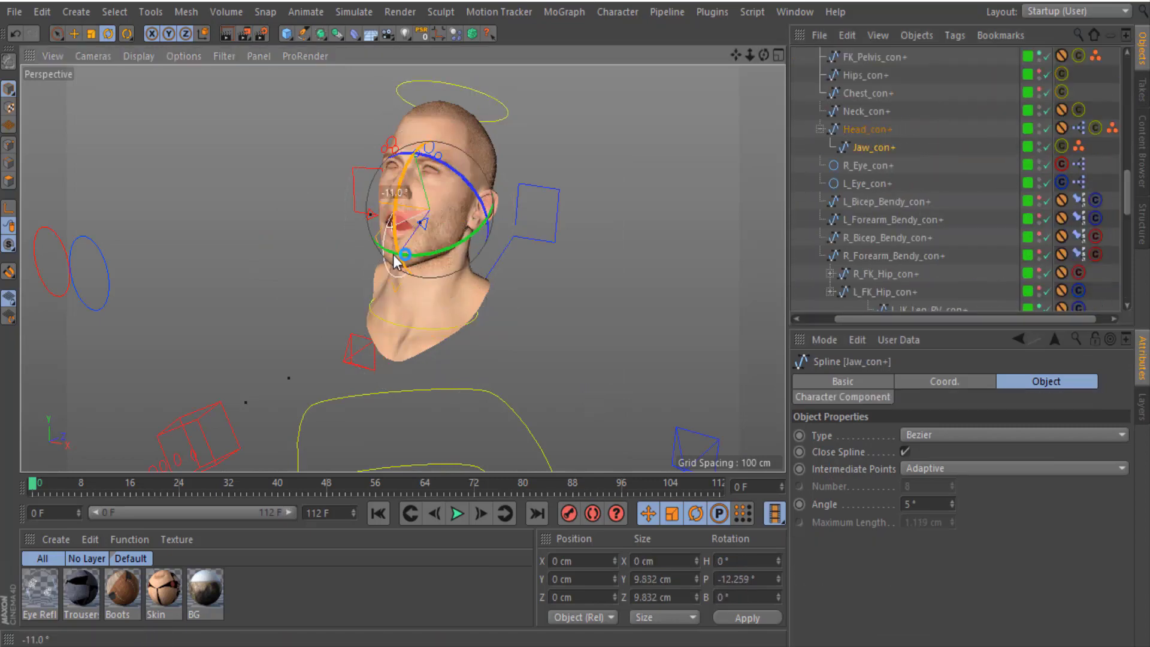
left_click(178, 491)
left_click(178, 493)
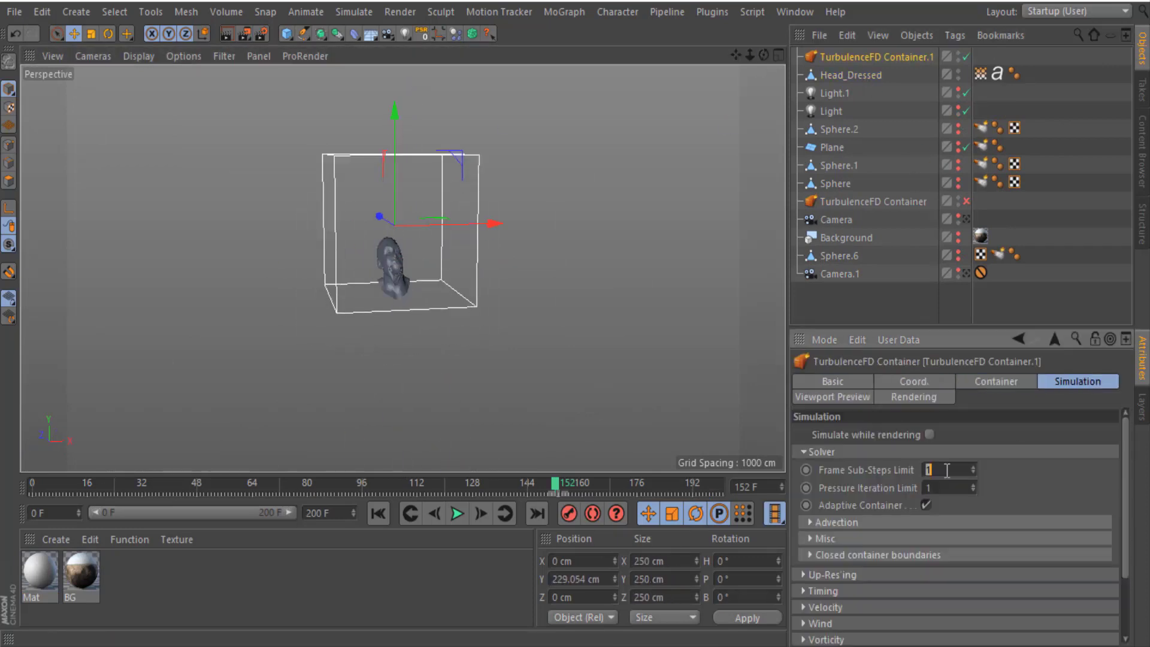
Step: Show the TurbulenceFD container's velocity settings and scroll through them
left_click(821, 501)
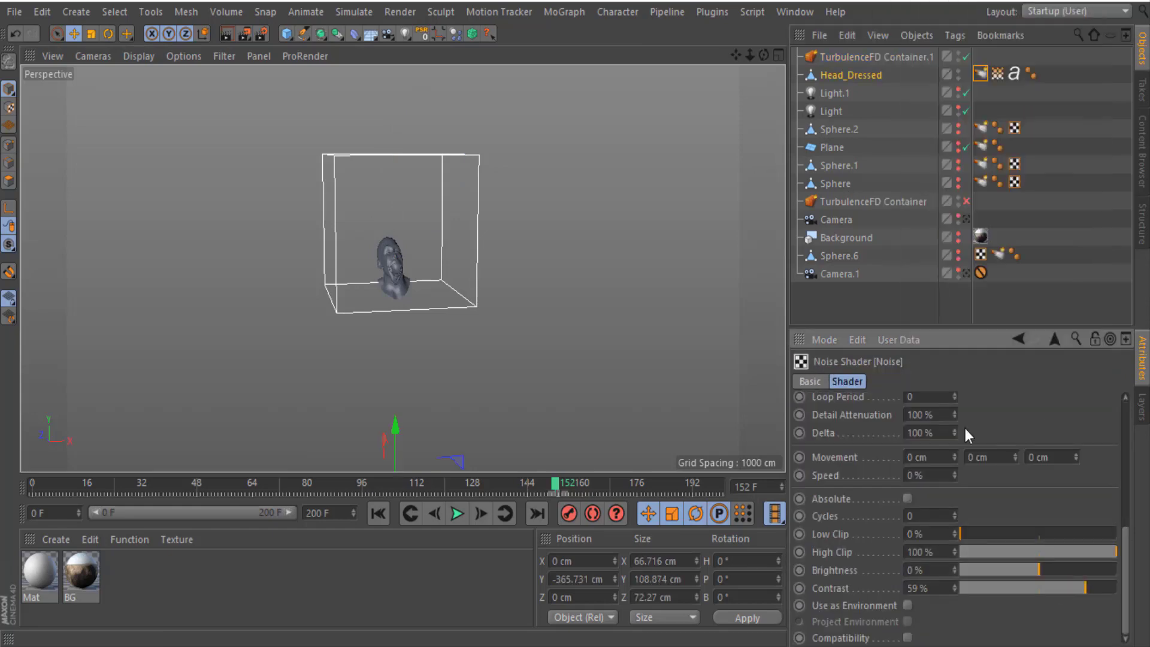
scroll(965, 429, "up", 5)
scroll(1018, 479, "down", 3)
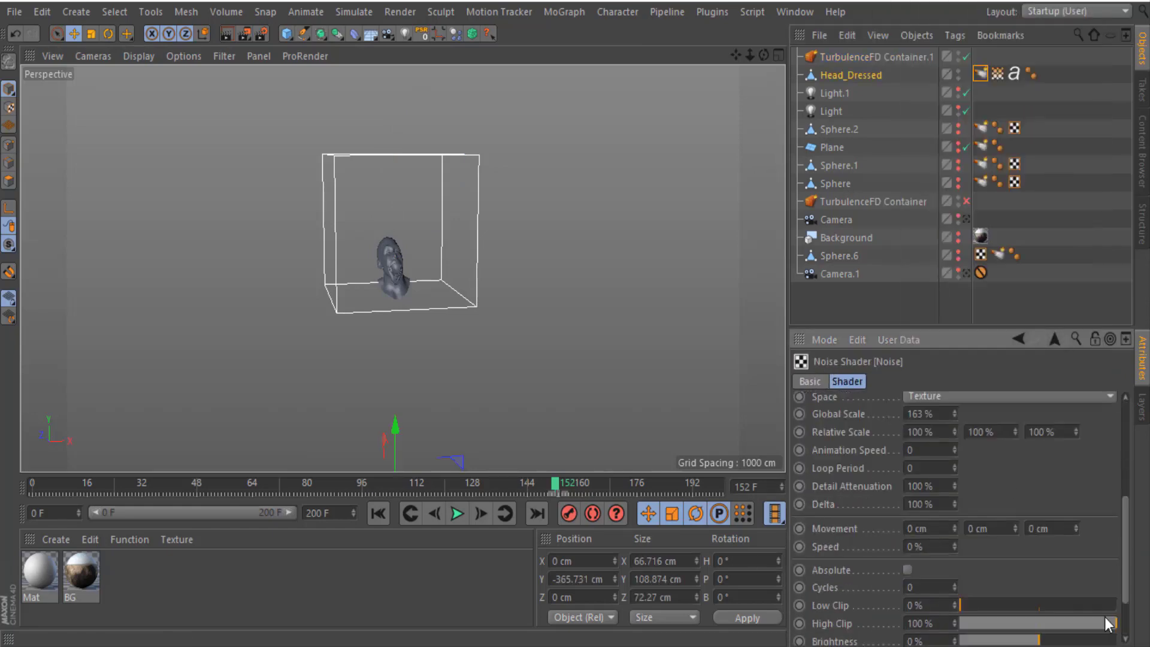
scroll(931, 599, "up", 3)
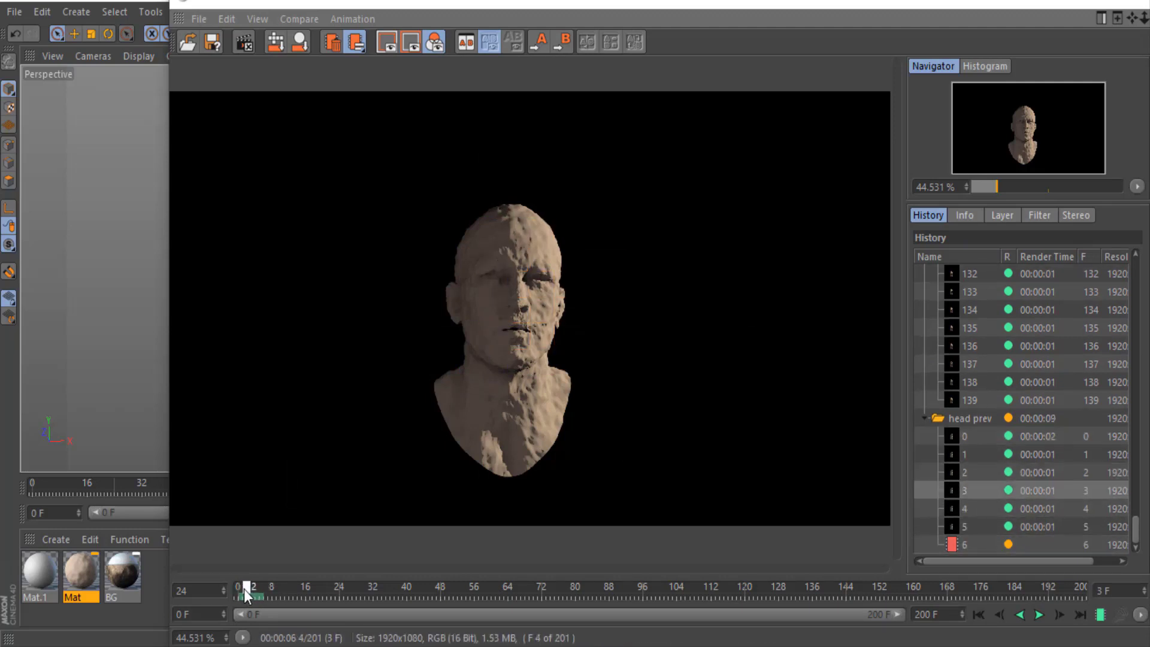
Step: Drag the Picture Viewer frame slider back to frame 0 of the head prev render
left_click_drag(279, 588, 218, 588)
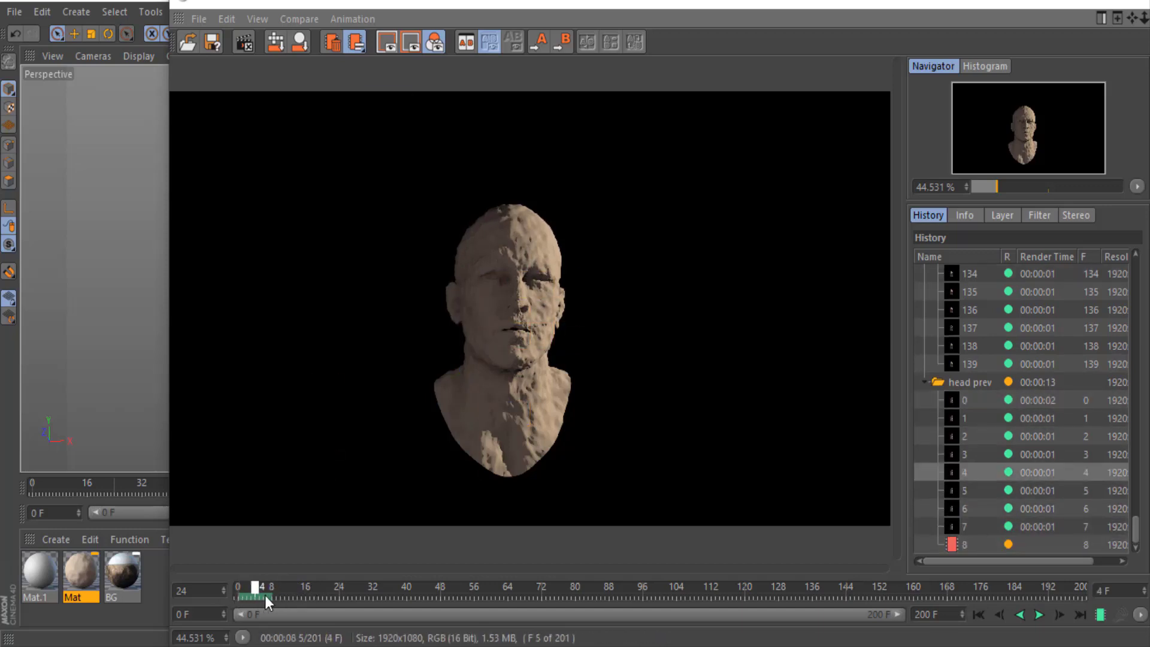
mouse_move(294, 588)
left_mouse_down()
mouse_move(221, 599)
mouse_move(292, 587)
left_mouse_up()
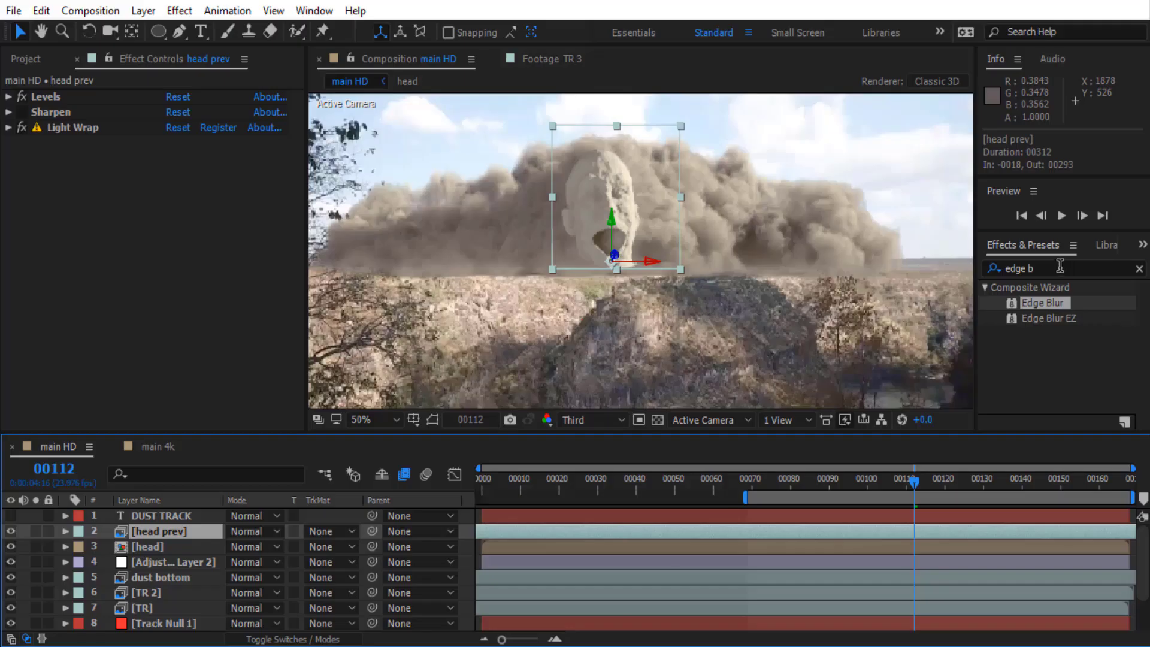
Step: Apply Simple Choker to head prev and tighten its matte edges
left_click_drag(164, 531, 164, 530)
left_click_drag(178, 173, 203, 173)
left_click(36, 531)
left_click(36, 531)
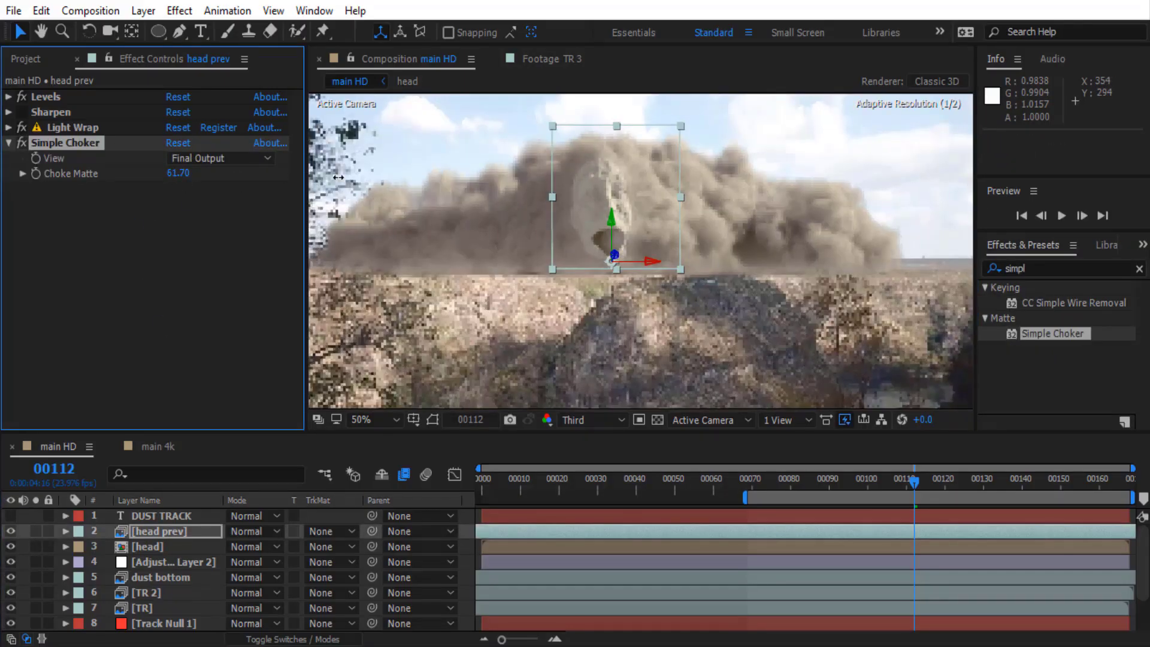
Step: Apply Edge Blur to head prev, with blur amount 19.6 and edge width 17.3
left_click(159, 531)
type("t")
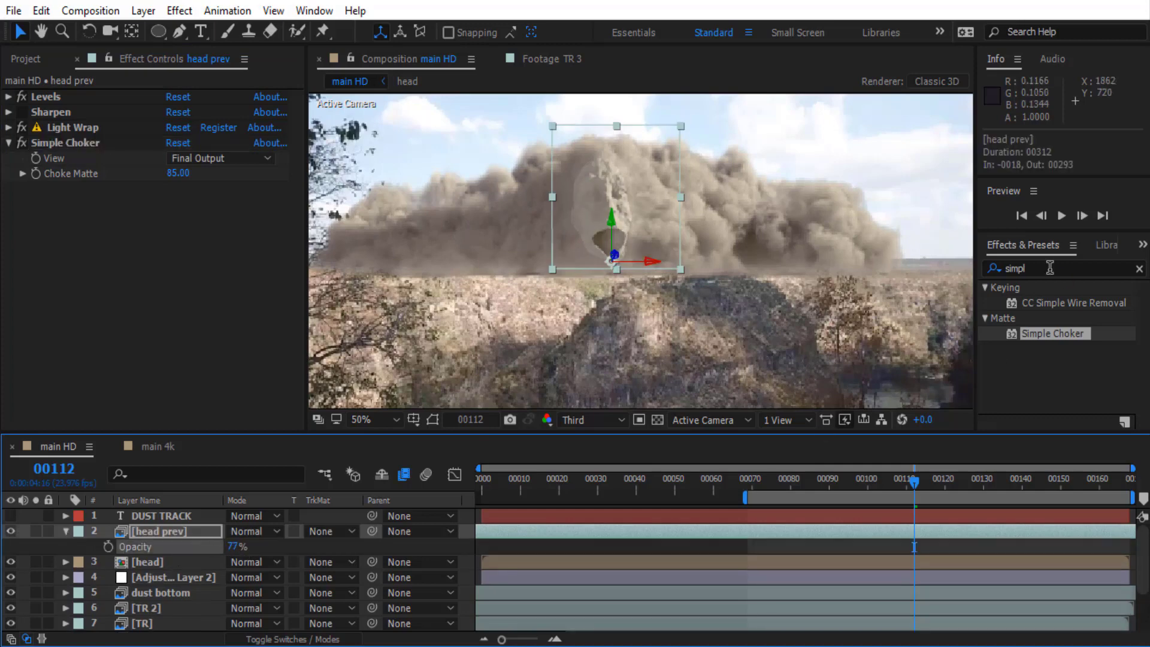
type("edge b")
left_click_drag(1042, 302, 190, 263)
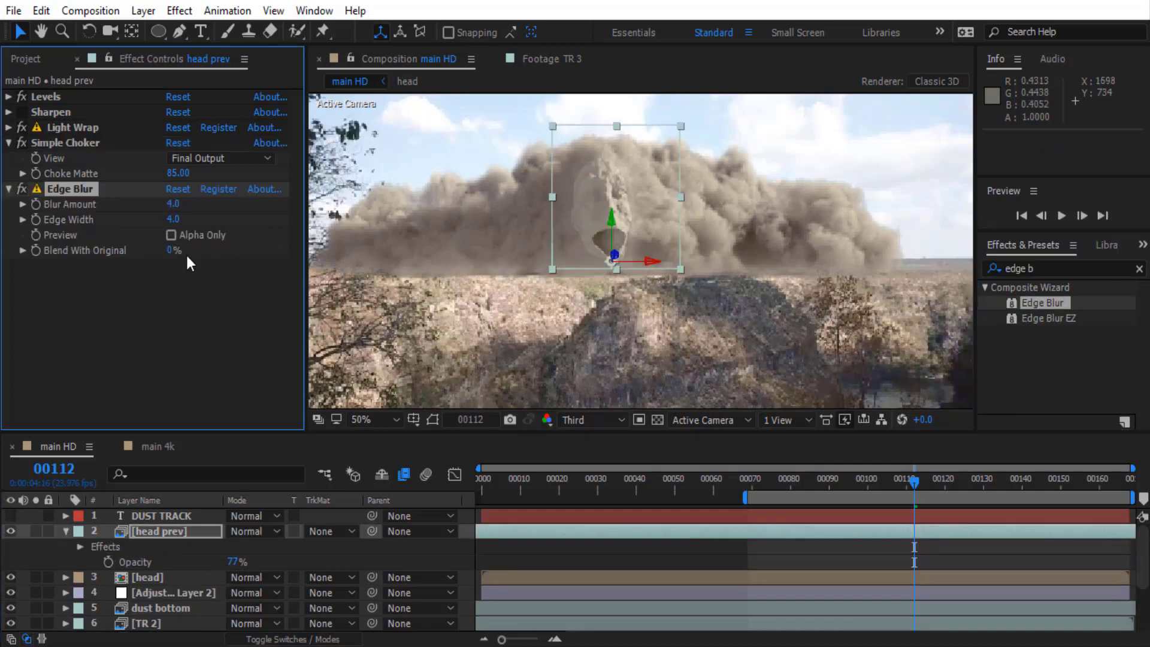
left_click(8, 97)
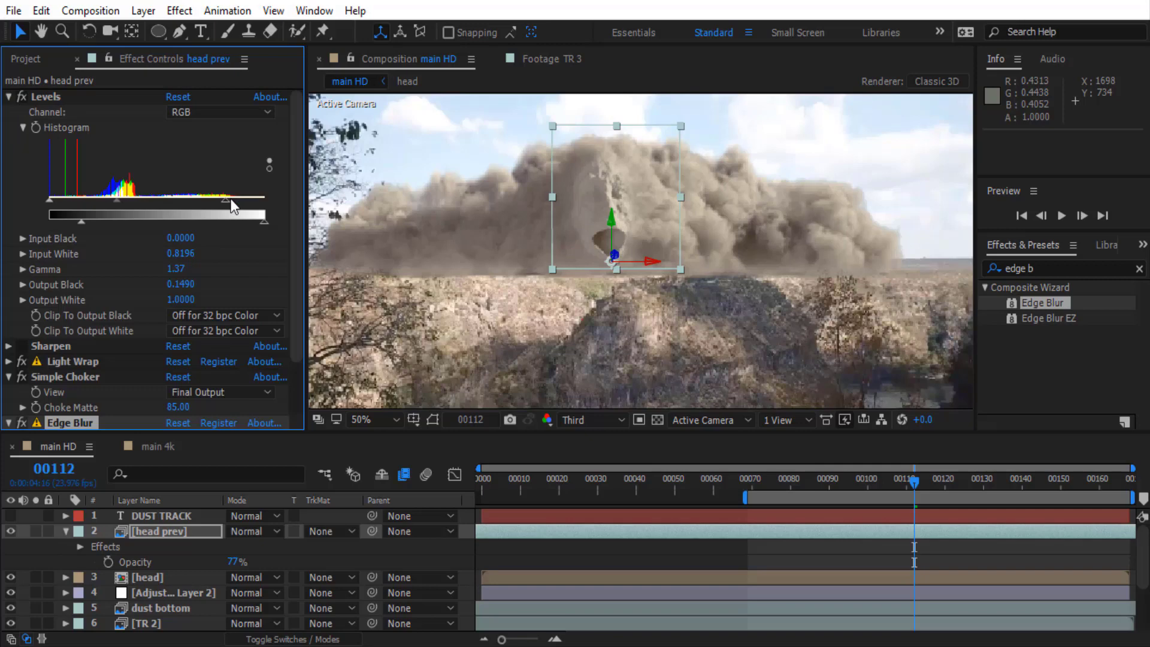
left_click(8, 96)
left_click(8, 143)
left_click(51, 112)
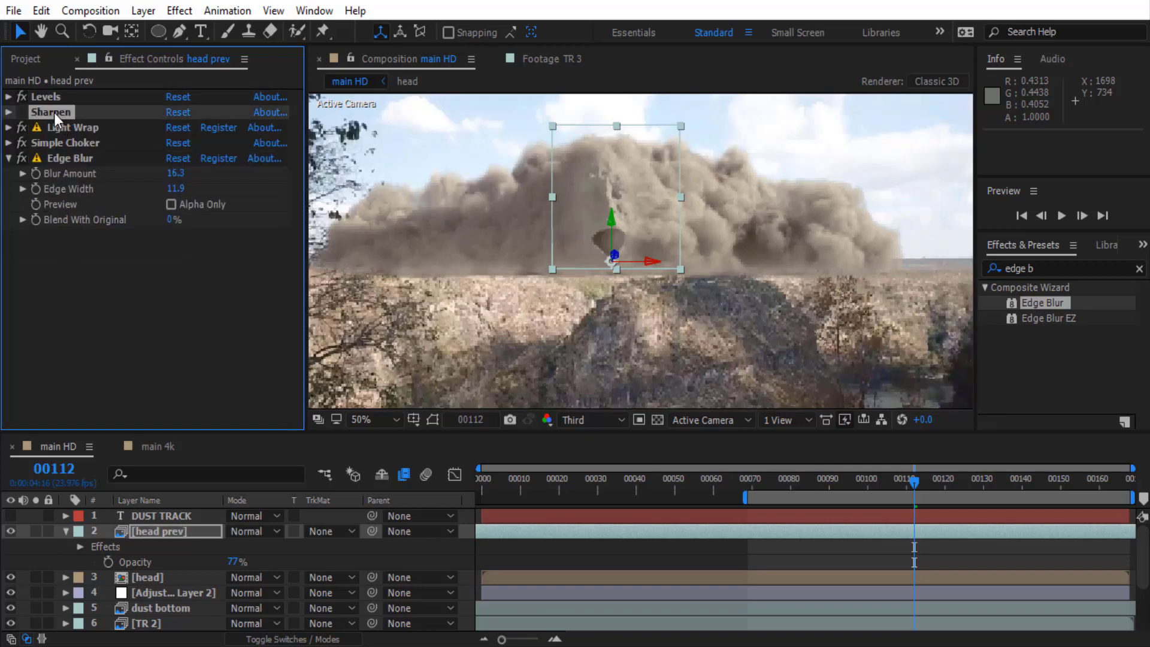
Step: Lower head prev's opacity to 31% and preview the dust composite
left_click(213, 536)
key("t")
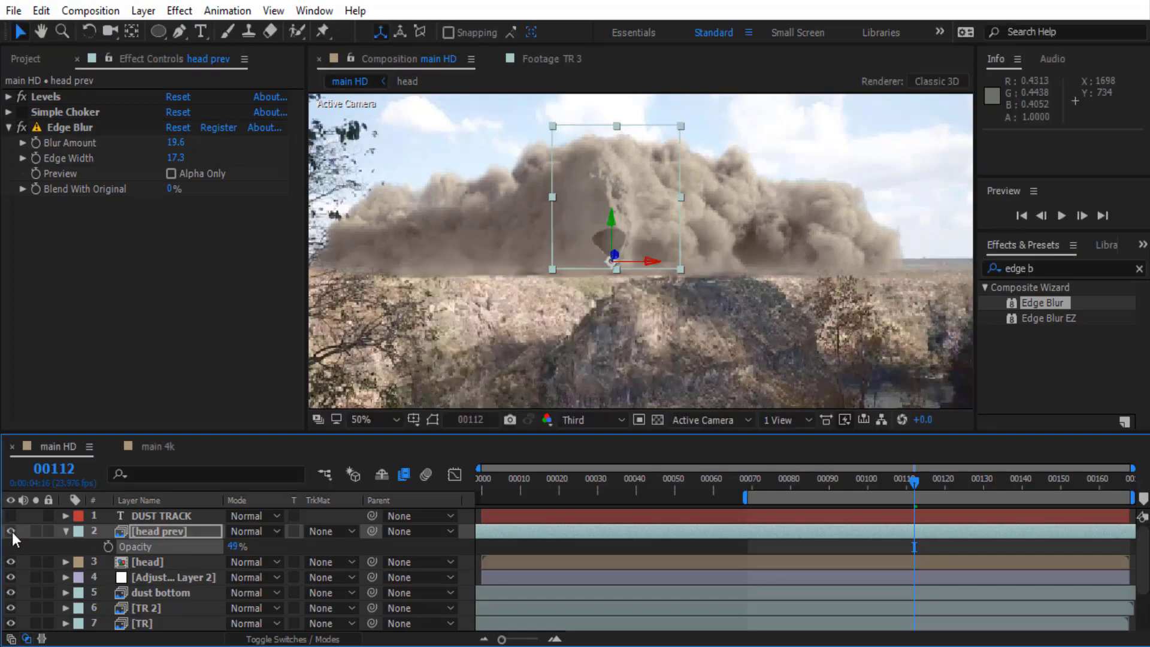
left_click_drag(234, 546, 205, 548)
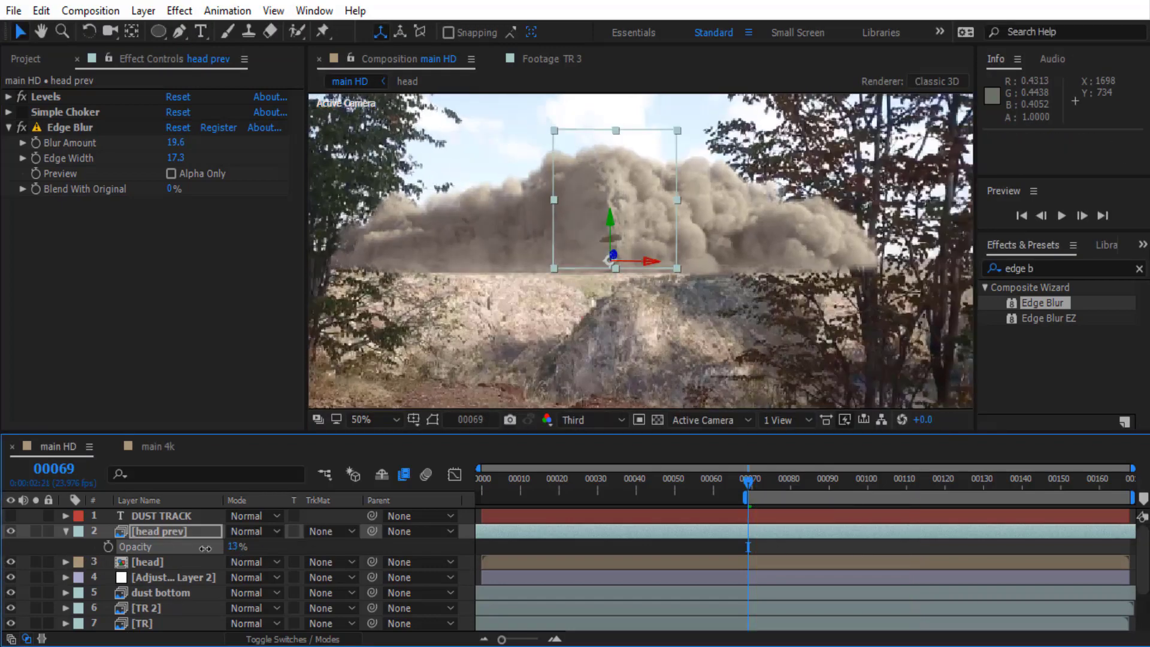
key("space")
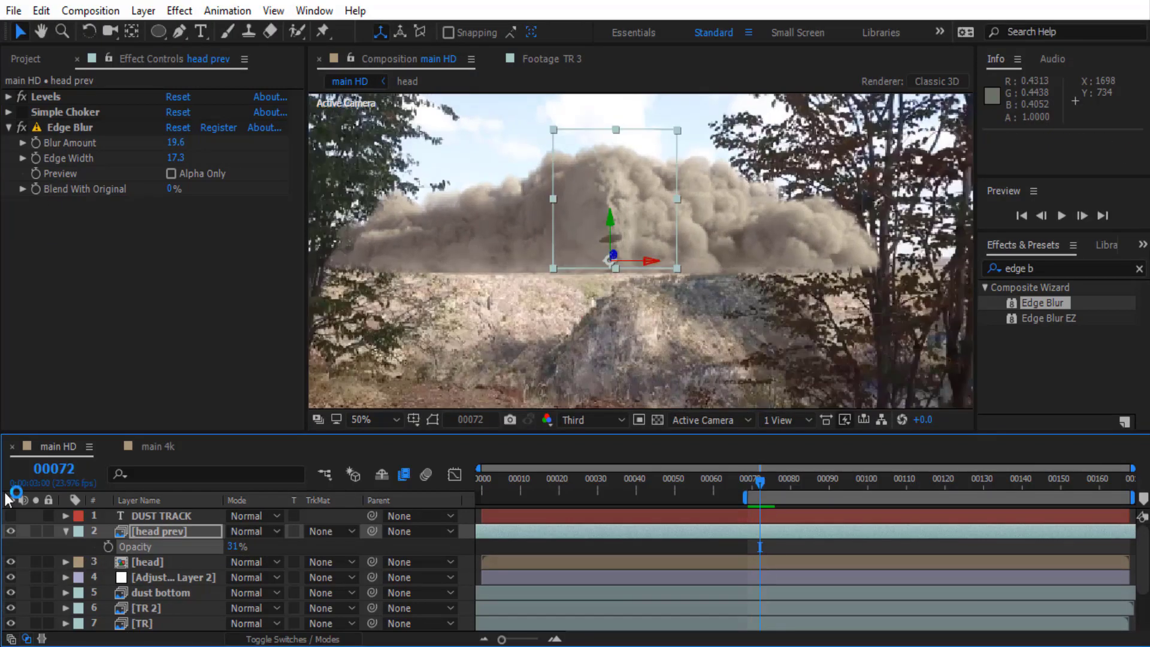
left_click(10, 531)
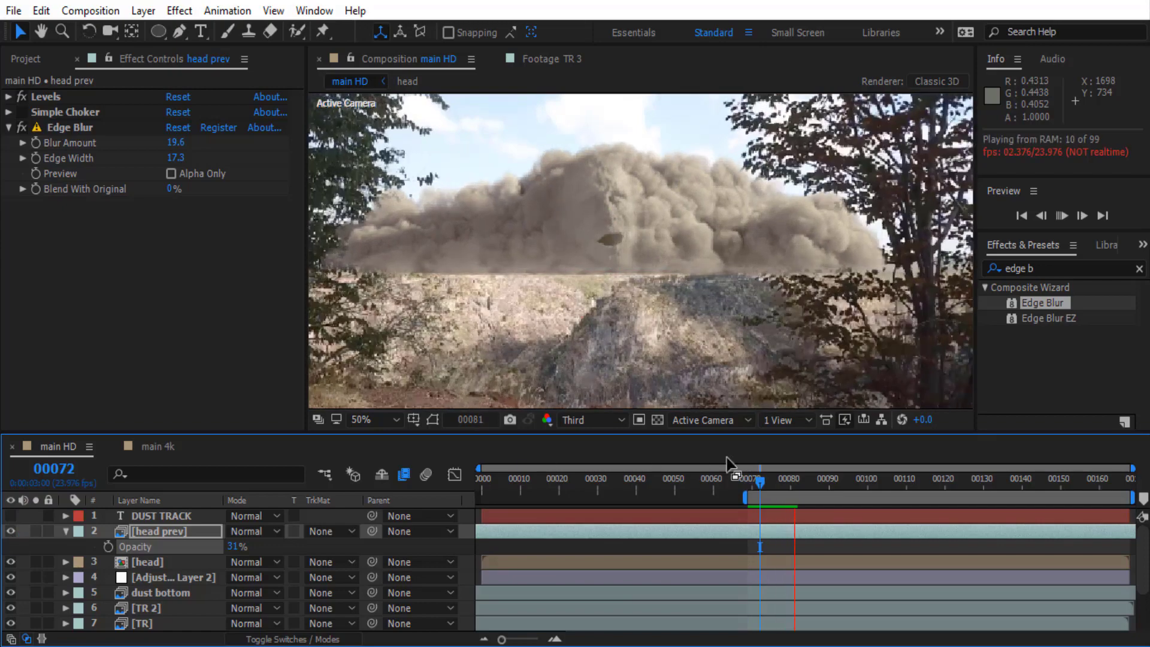
Step: Tweak, then delete the Levels effect on head prev, and hide the layer
left_click(27, 105)
left_click(9, 97)
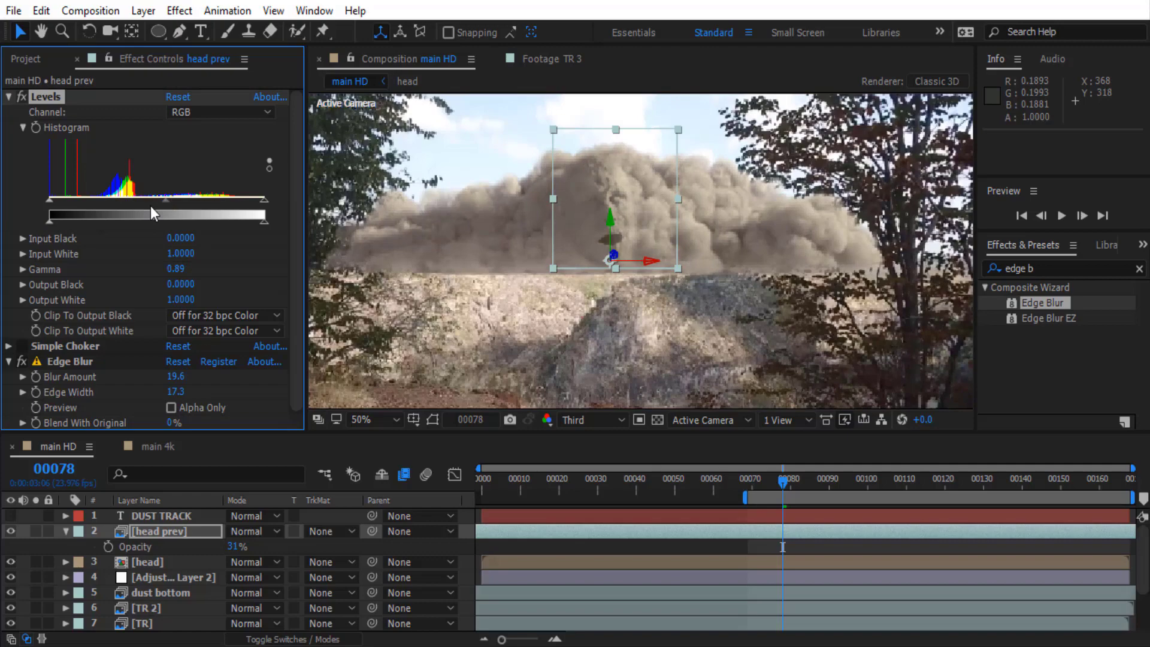
left_click_drag(166, 199, 174, 200)
left_click_drag(264, 199, 228, 199)
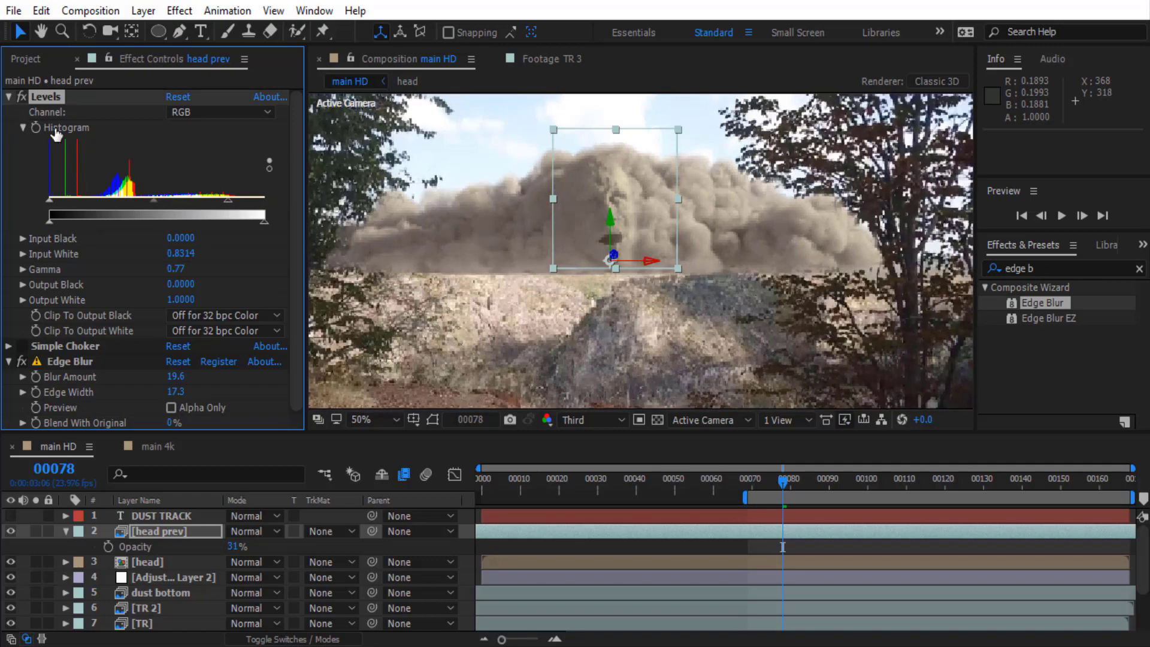
key("Delete")
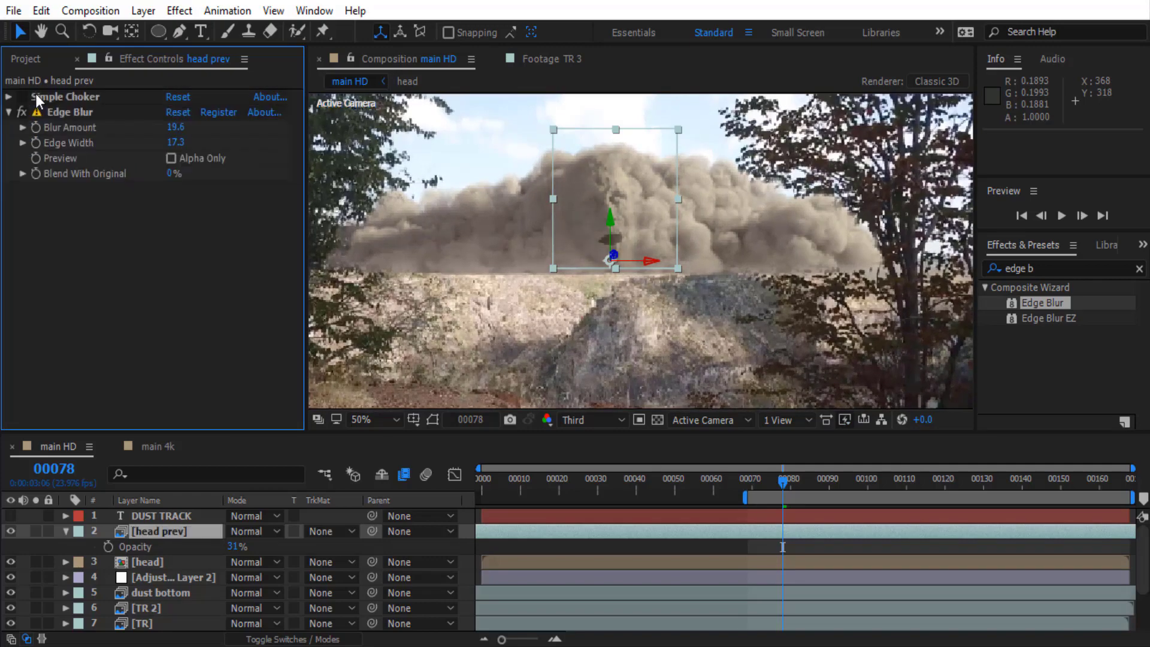
left_click(8, 112)
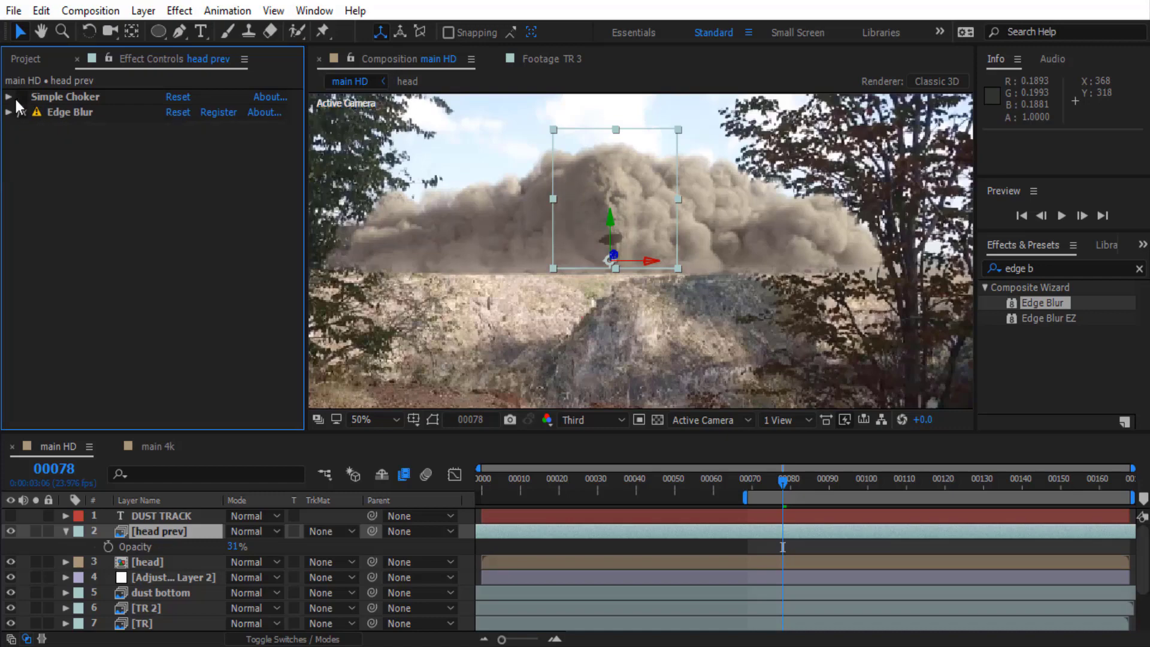
left_click(11, 531)
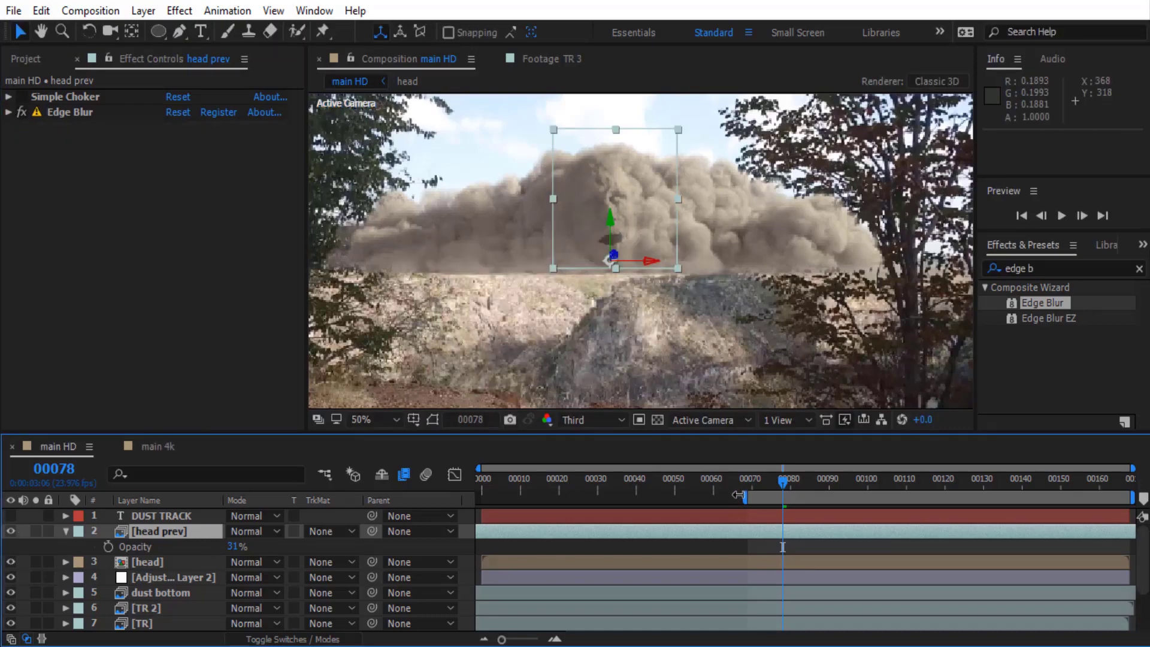
Step: At frame 0, keyframe head prev's opacity at 0% and undo the head parenting
left_click_drag(570, 480, 481, 481)
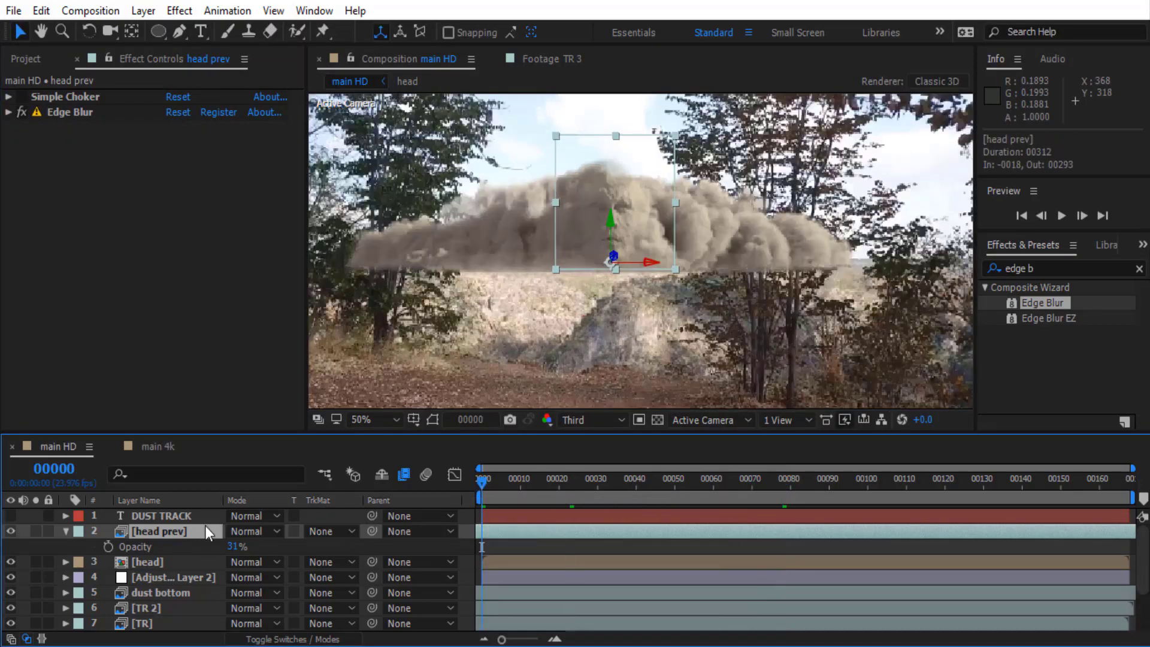
key("ctrl+v")
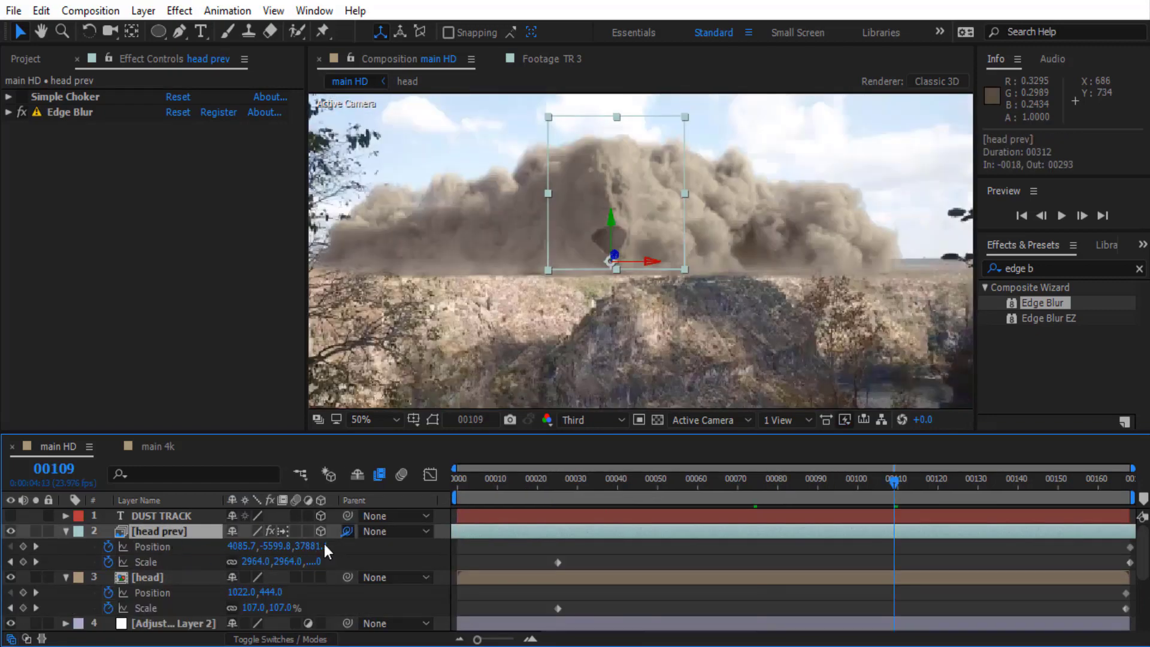
left_click(138, 576)
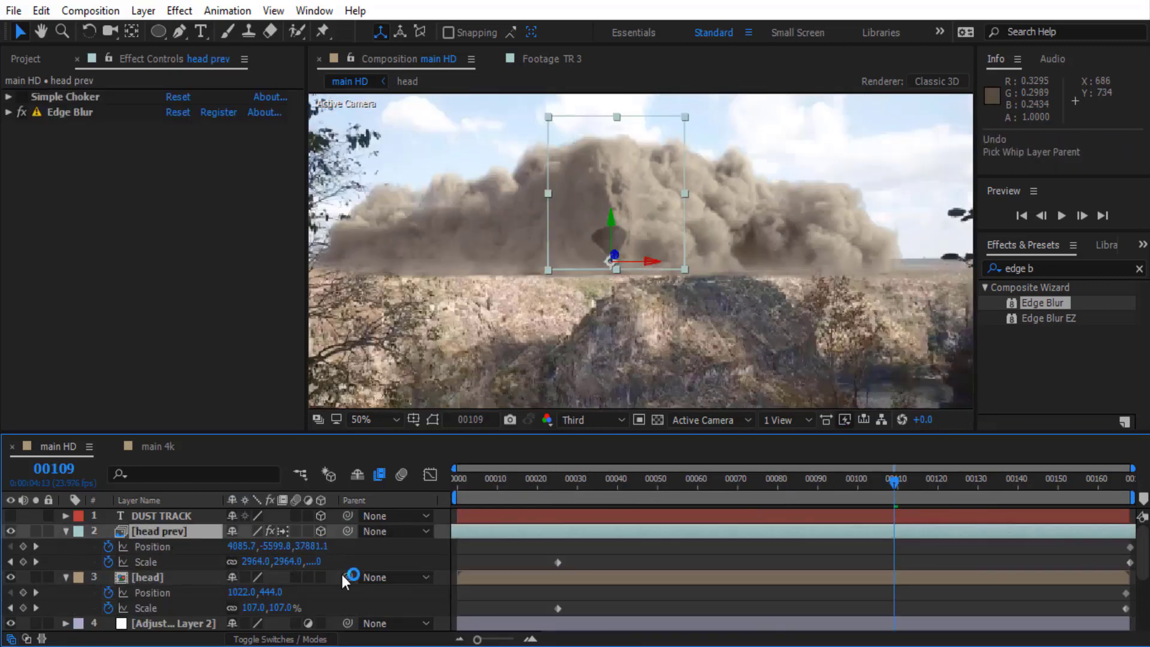
key("ctrl+z")
Step: Reposition head prev, then nudge both head and head prev's positions at frame 144
left_click_drag(555, 215, 638, 246)
left_click(204, 577)
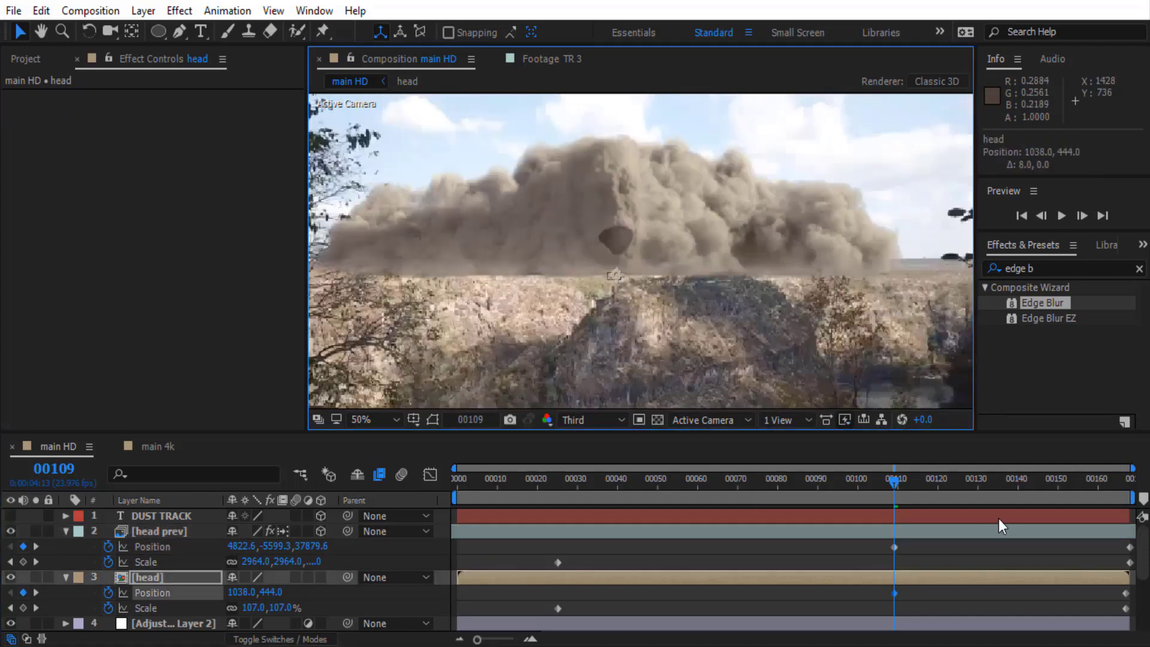
left_click(1034, 491)
key("Left")
left_click(158, 531)
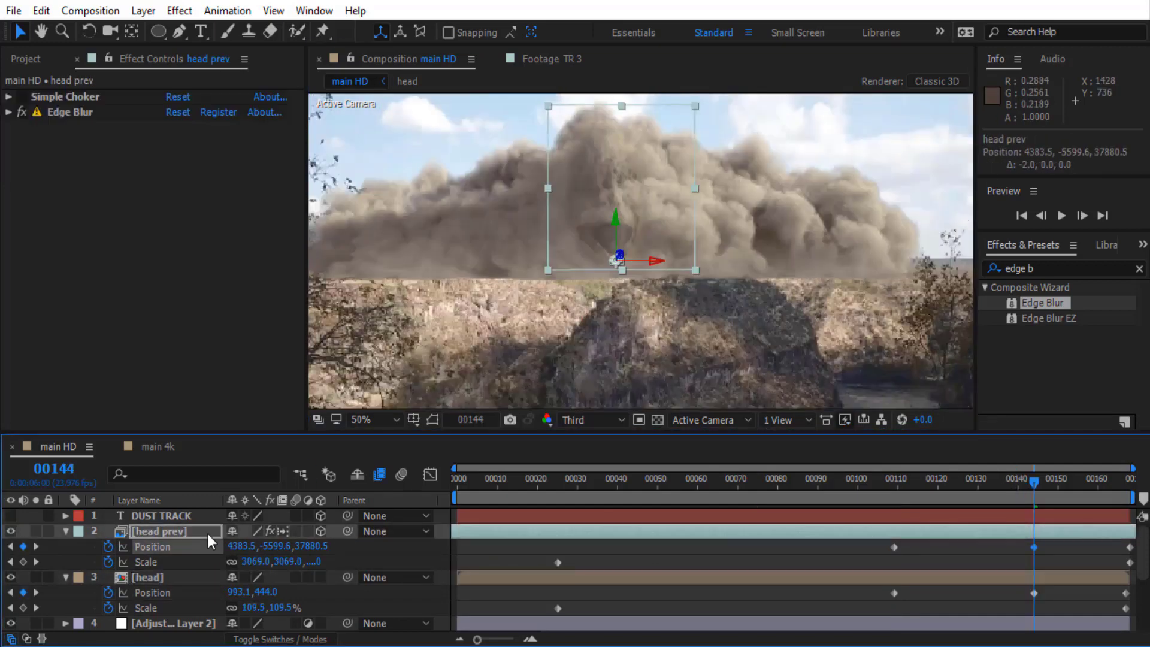
key("Left")
key("Left")
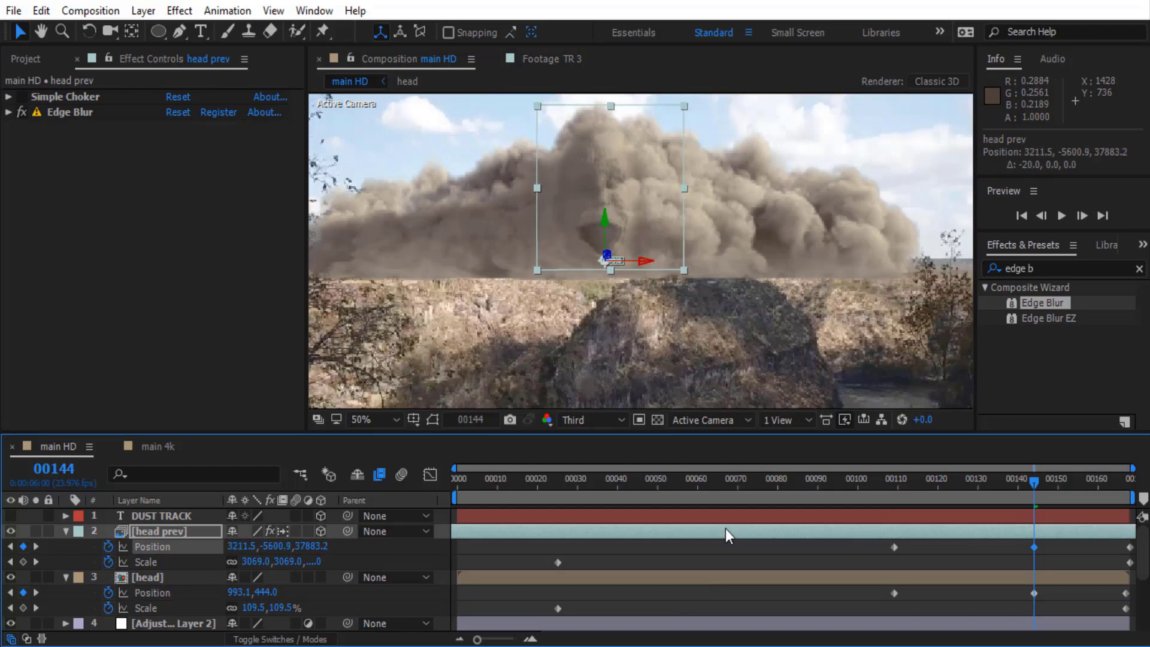
left_click(737, 480)
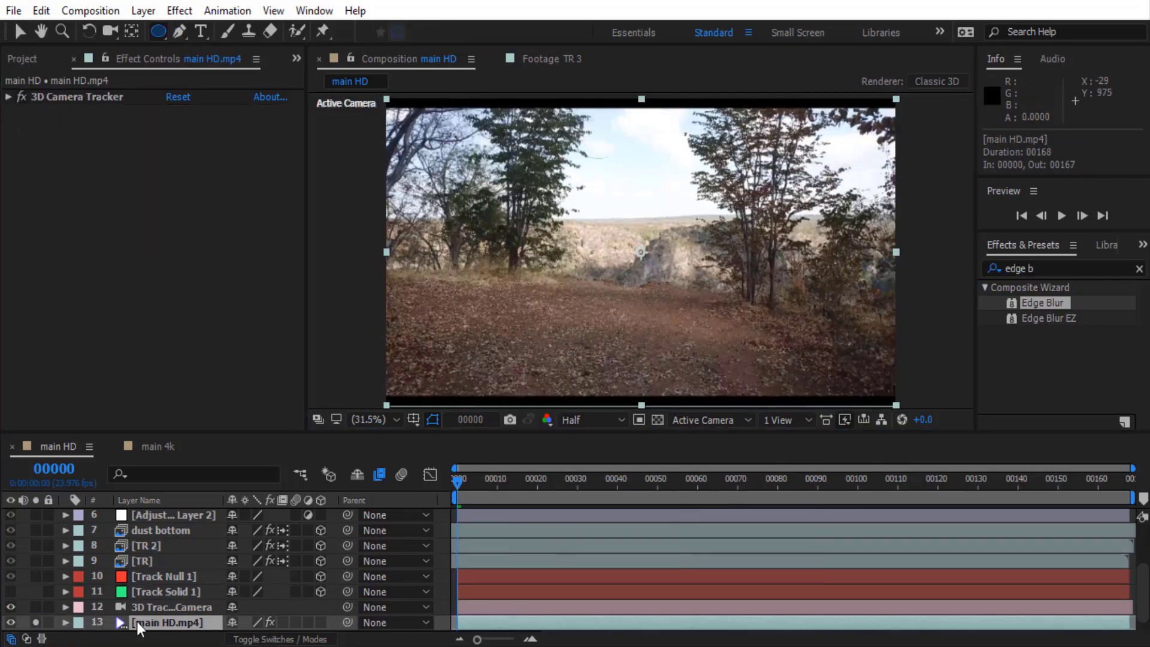
Step: Name the tree 1 layer and soften the white end of its Extract luminance key
key("Return")
key("ctrl+y")
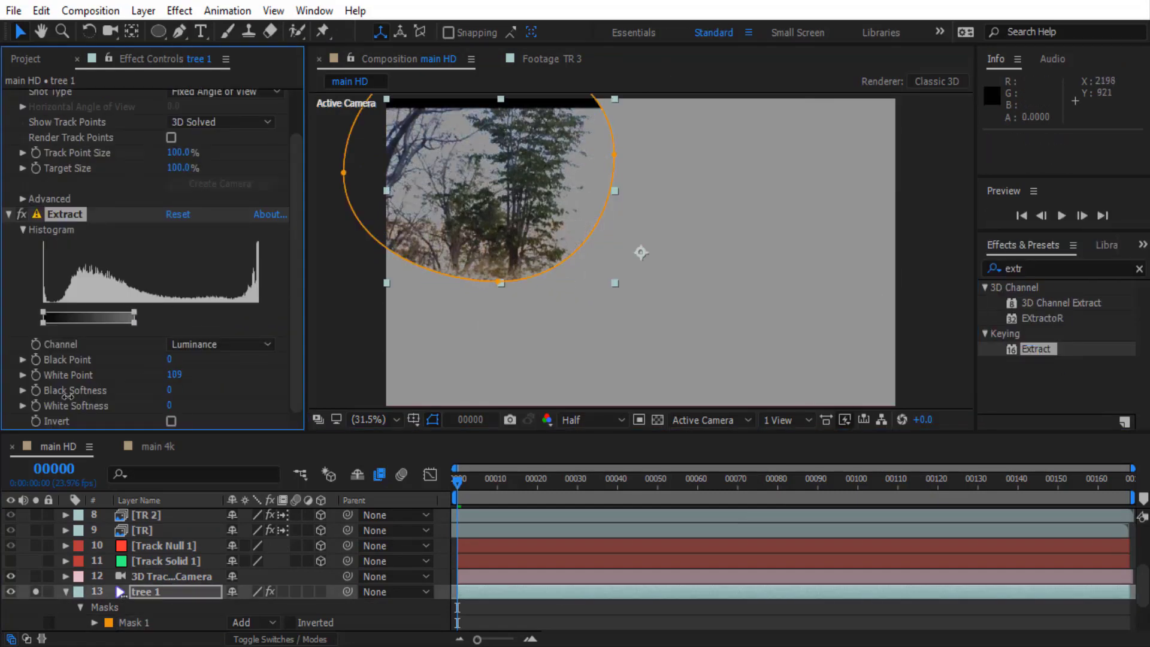
key("slash")
left_click_drag(157, 322, 213, 323)
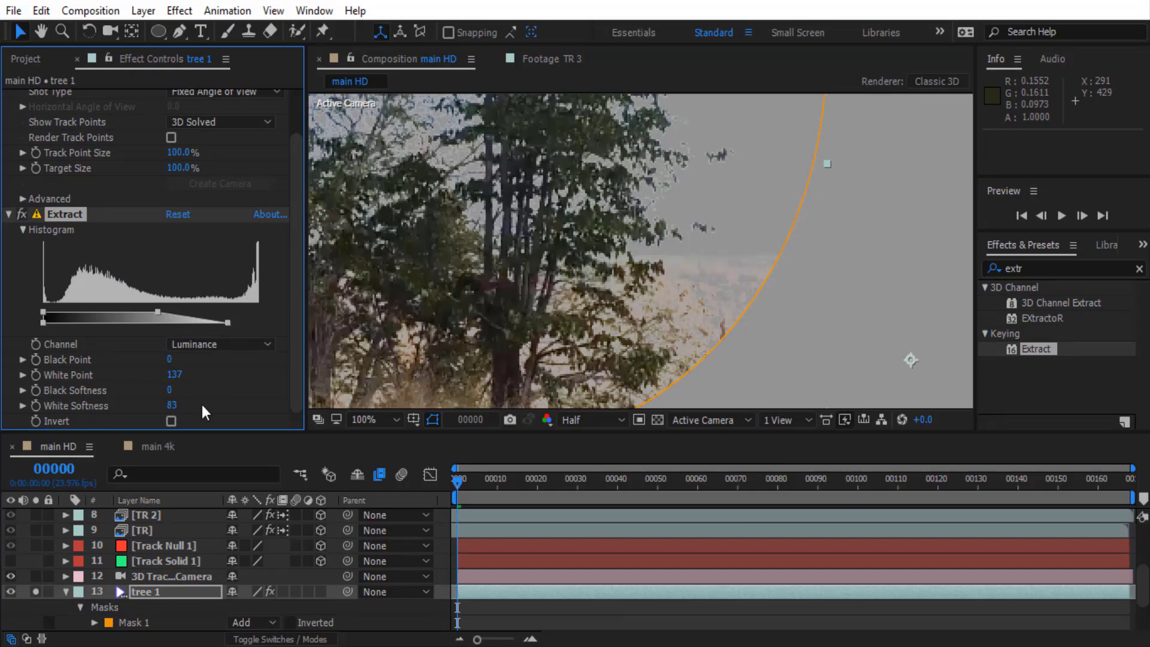
key("comma")
left_click(249, 622)
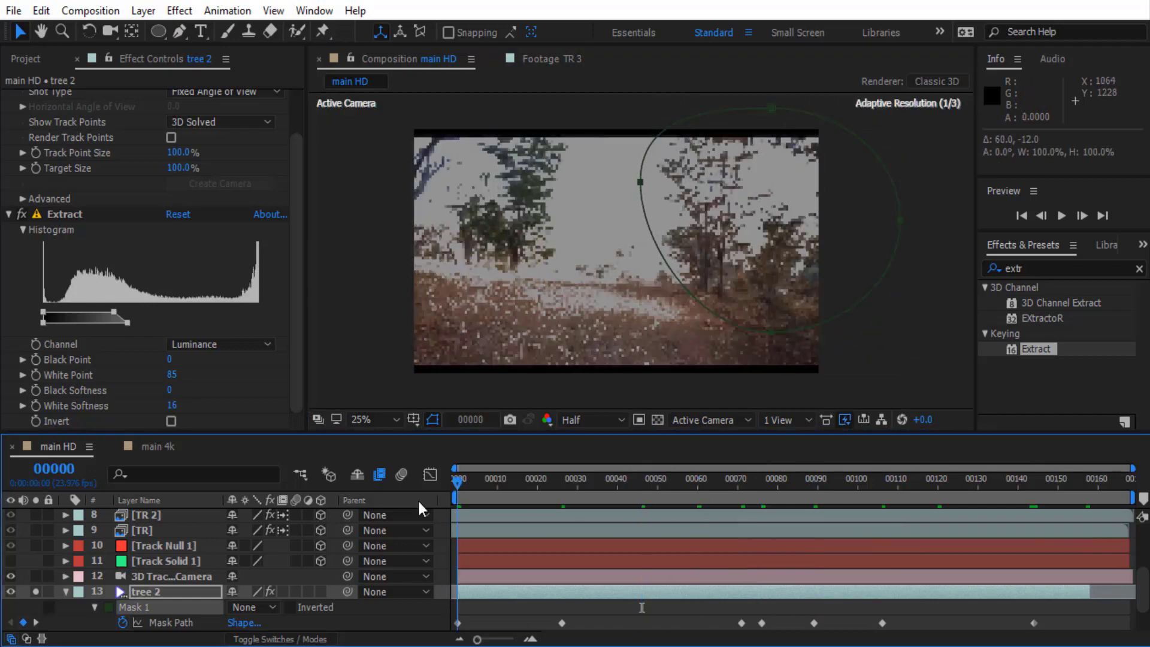
Step: Set the tree 1 mask mode to Add
left_click(66, 591)
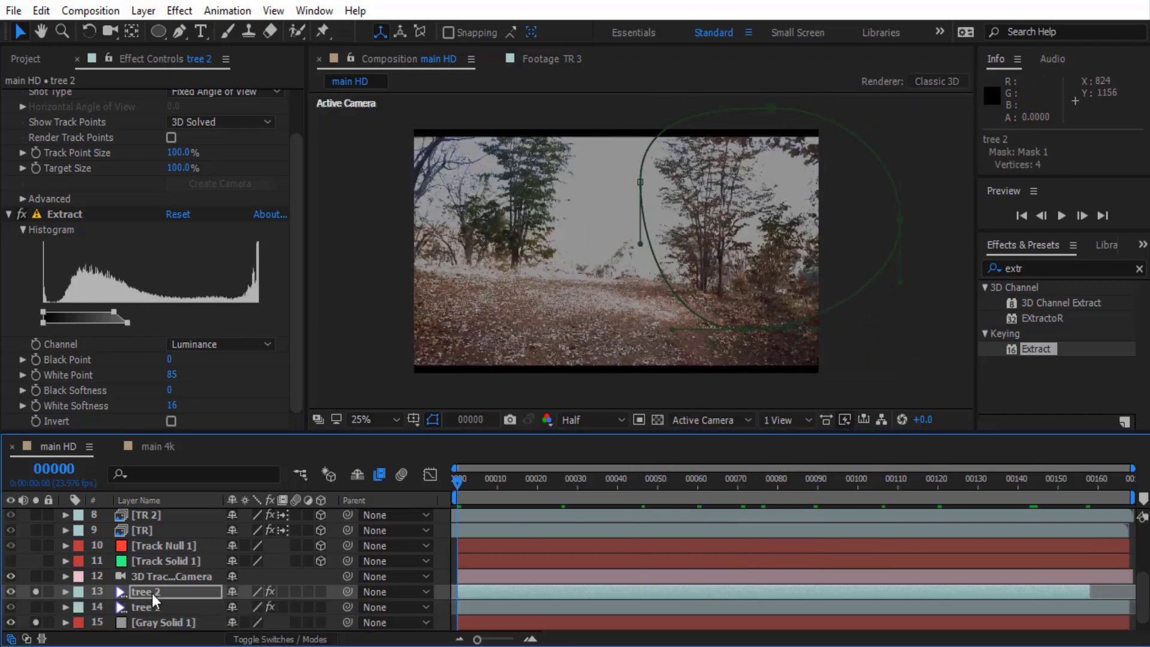
left_click(147, 606)
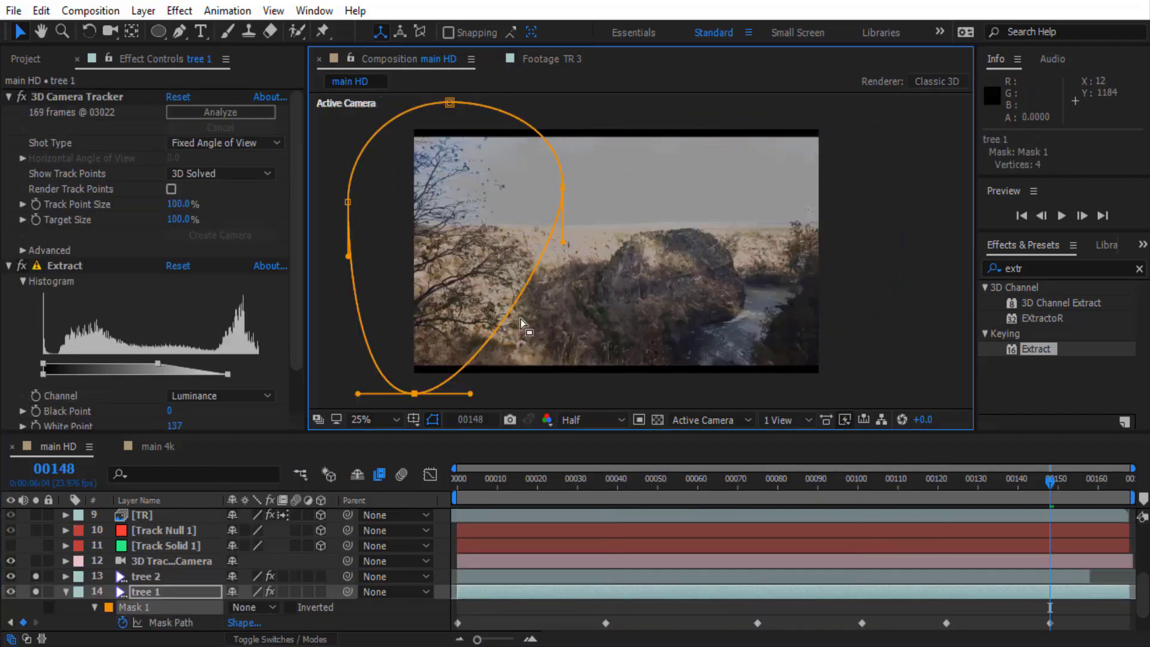
scroll(109, 406, "down", 2)
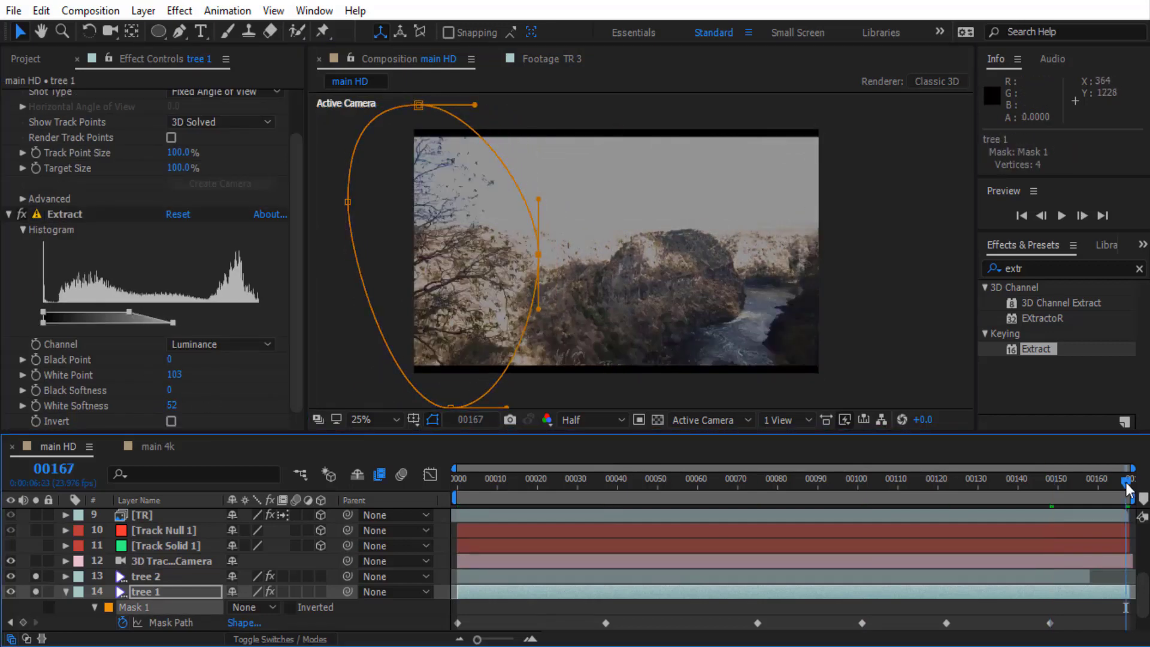
left_click(251, 606)
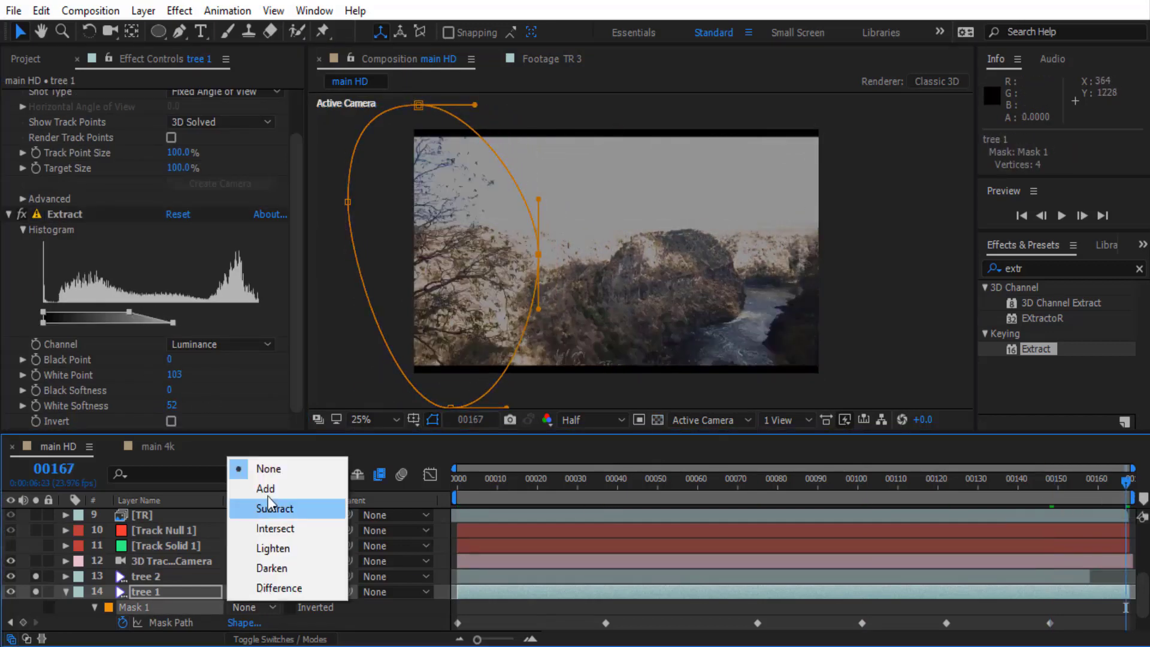
left_click(270, 488)
left_click(66, 592)
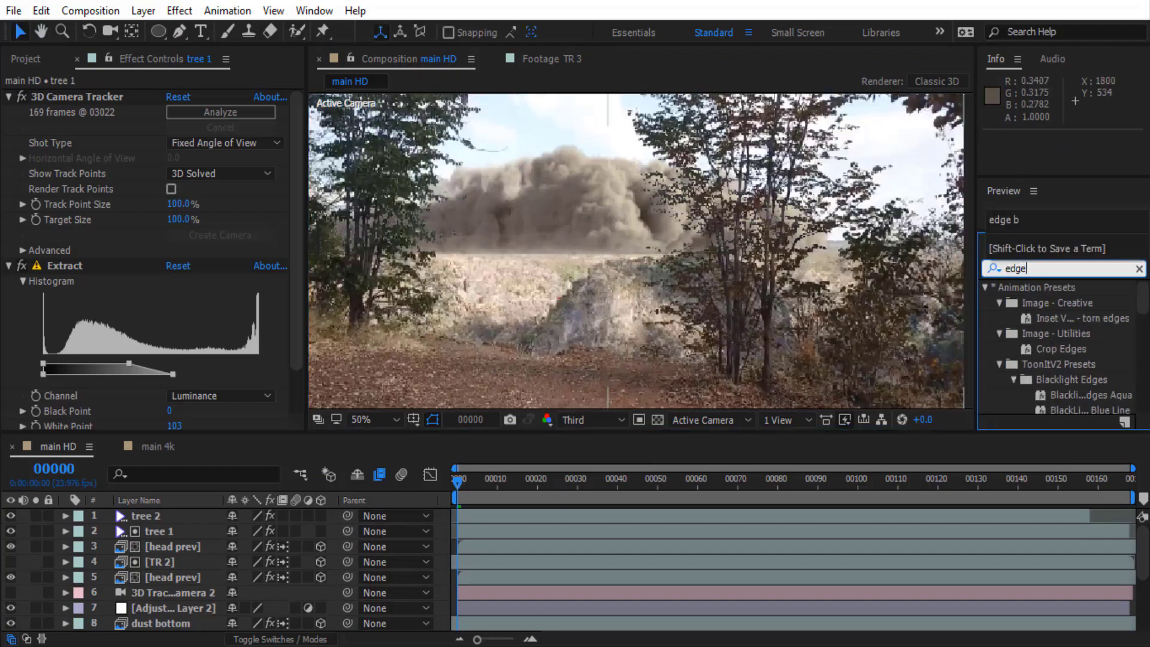
Step: Apply Edge Blur to tree 1 and preview the composite
type("b")
key("F4")
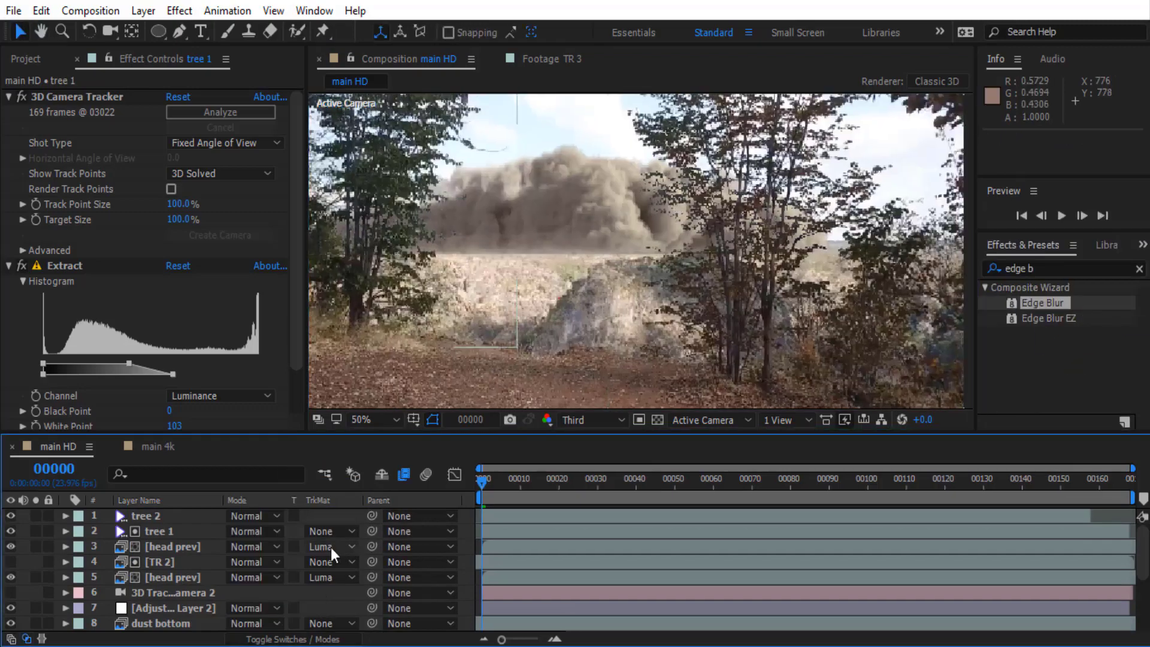
left_click(145, 531)
left_click_drag(1041, 303, 436, 315)
left_click(157, 532)
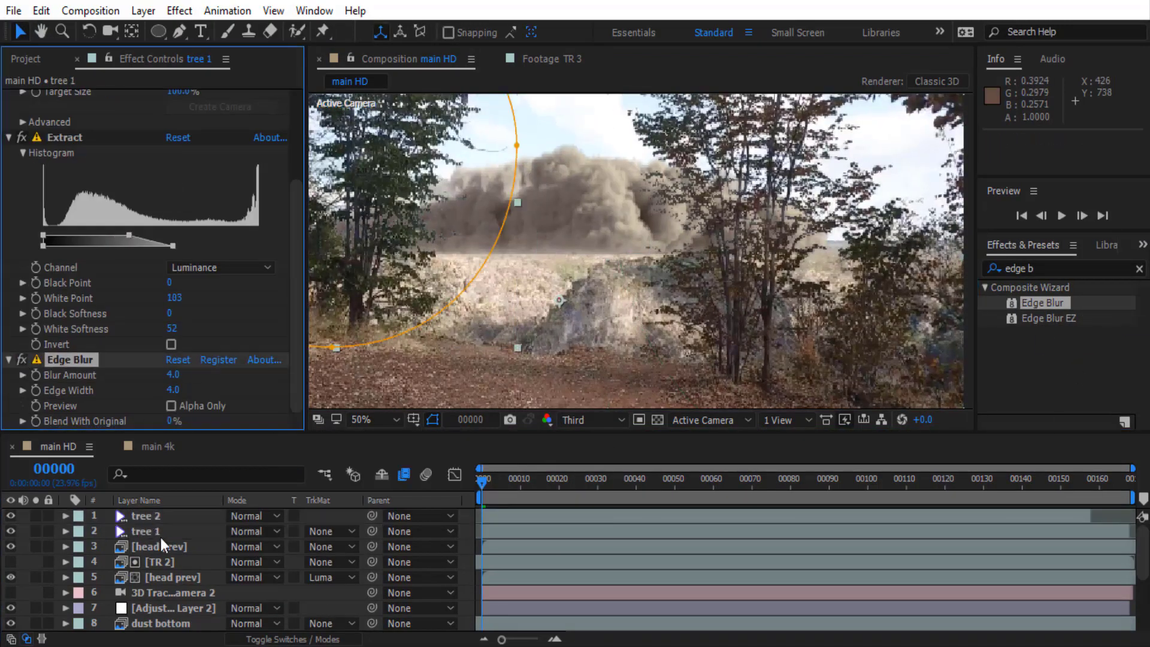
left_click(433, 419)
key("shift+/")
left_click(145, 515)
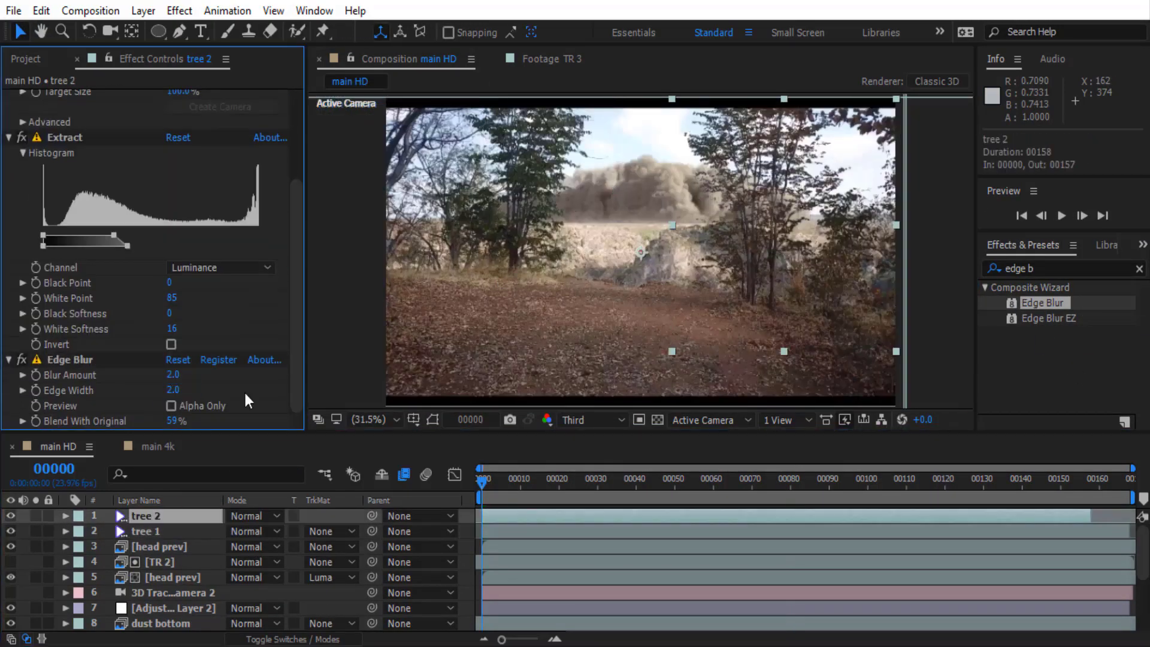
key("space")
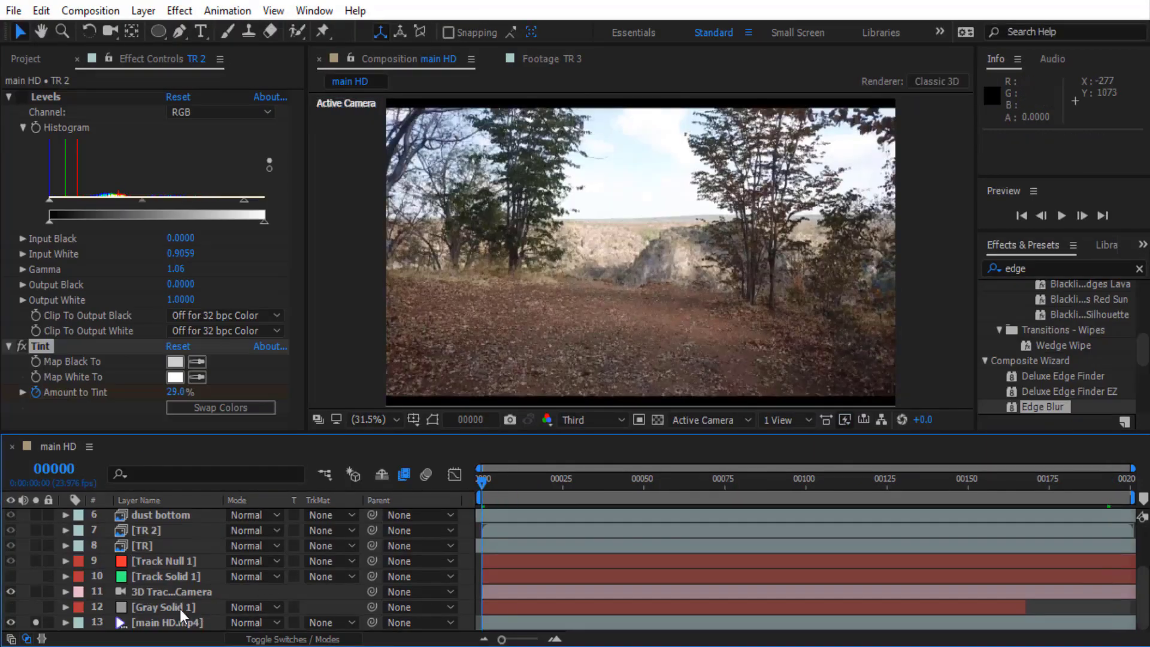
Step: Show Track Solid 1 and move to frame 00069 of the tracked shot
left_click(157, 577)
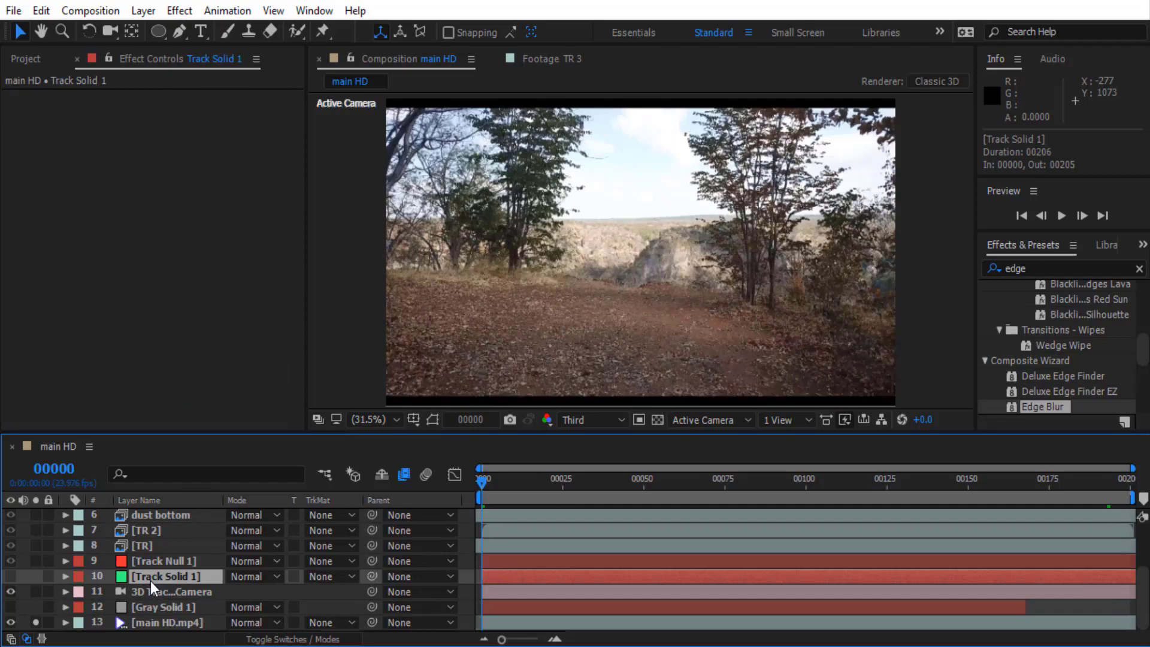
left_click(11, 575)
left_click_drag(533, 497, 739, 470)
left_click(574, 478)
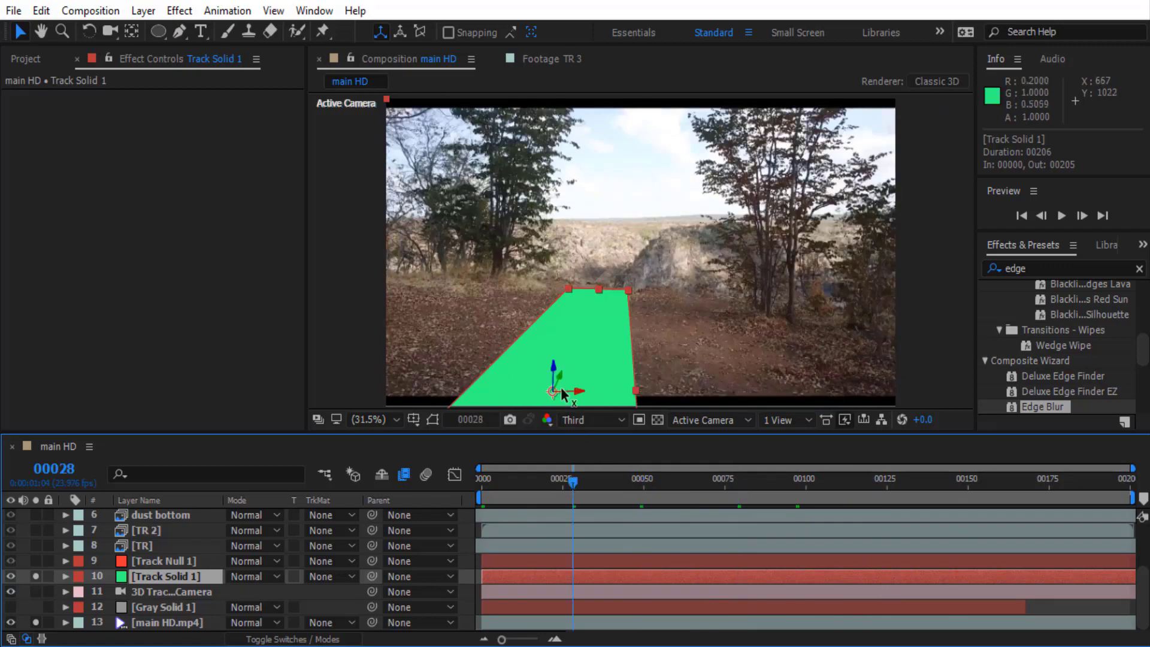
left_click(704, 479)
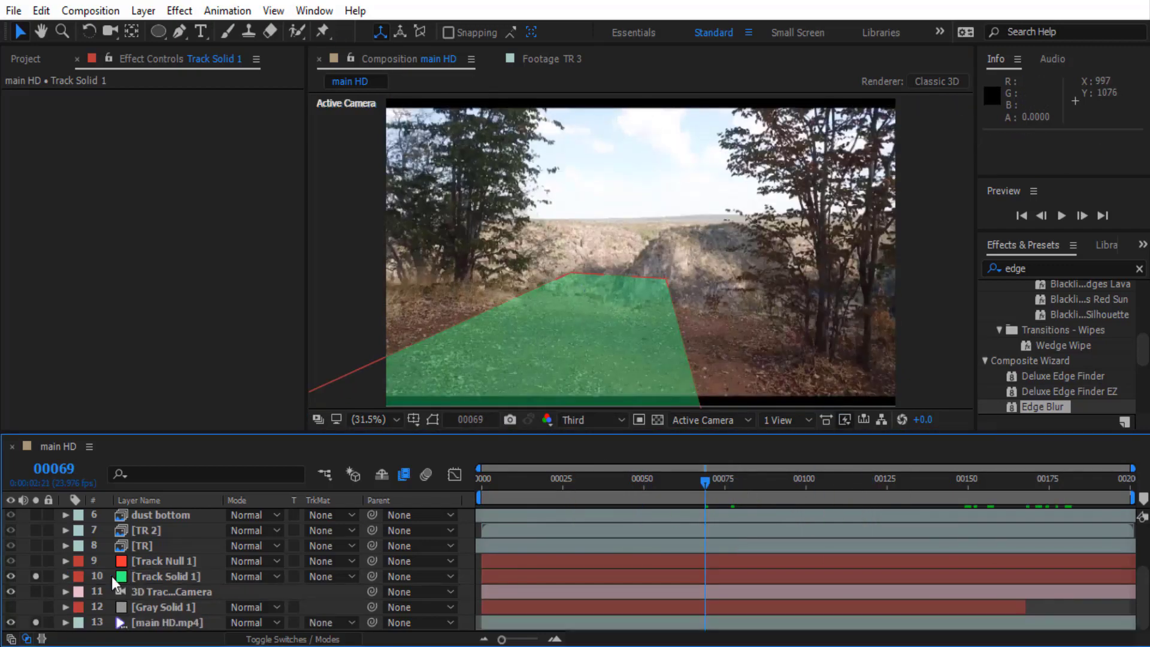
left_click(199, 562)
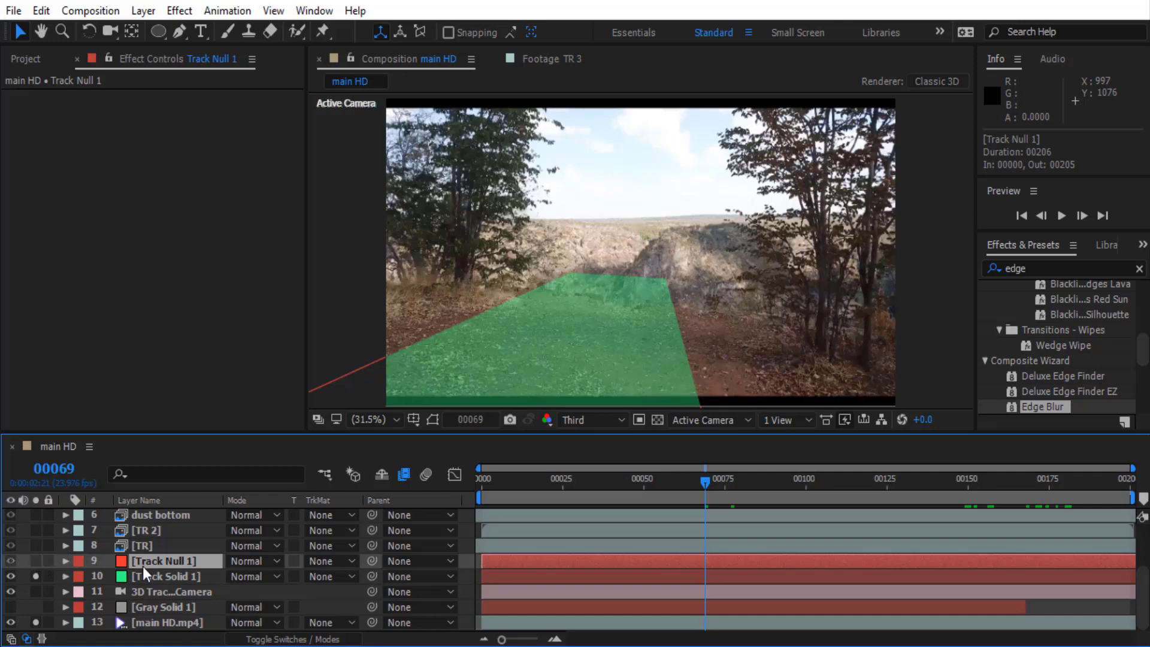
Step: Create a red solid and make it a 3D layer
key("ctrl+y")
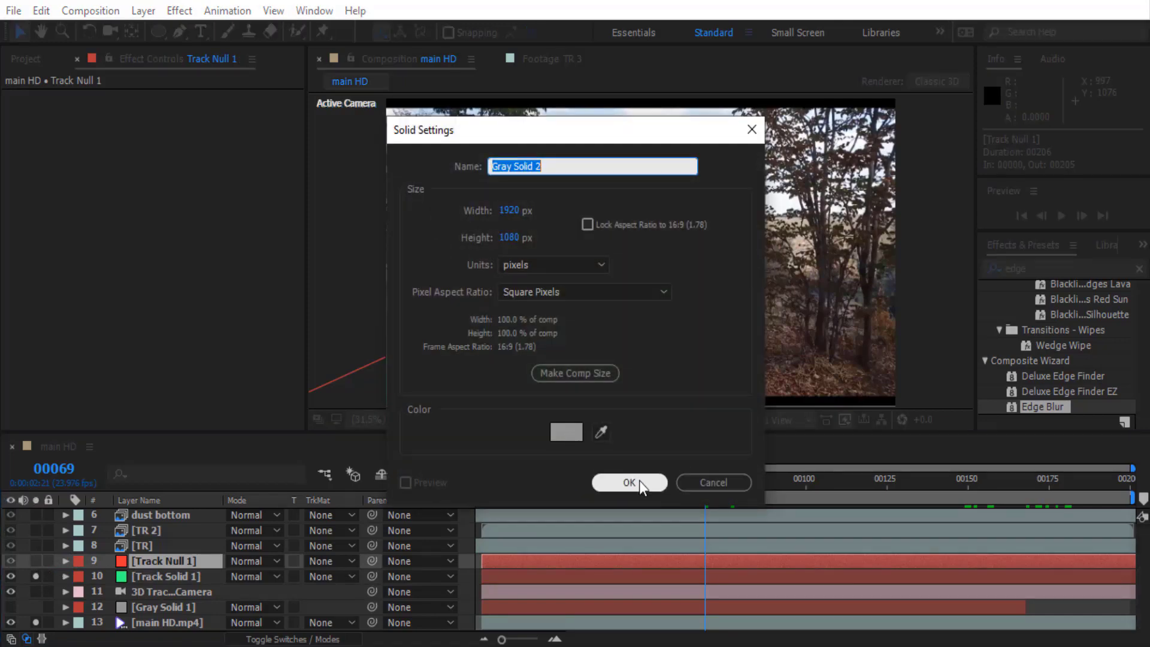
left_click(566, 431)
left_click(276, 157)
left_click(441, 82)
key("Return")
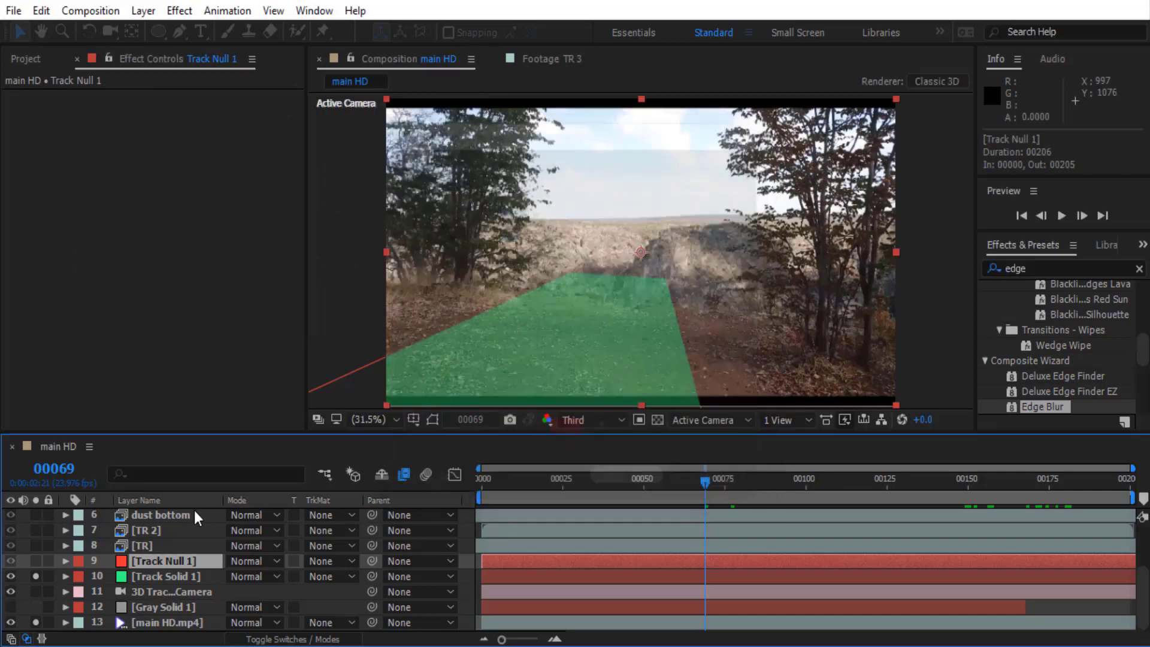
key("F4")
left_click(321, 560)
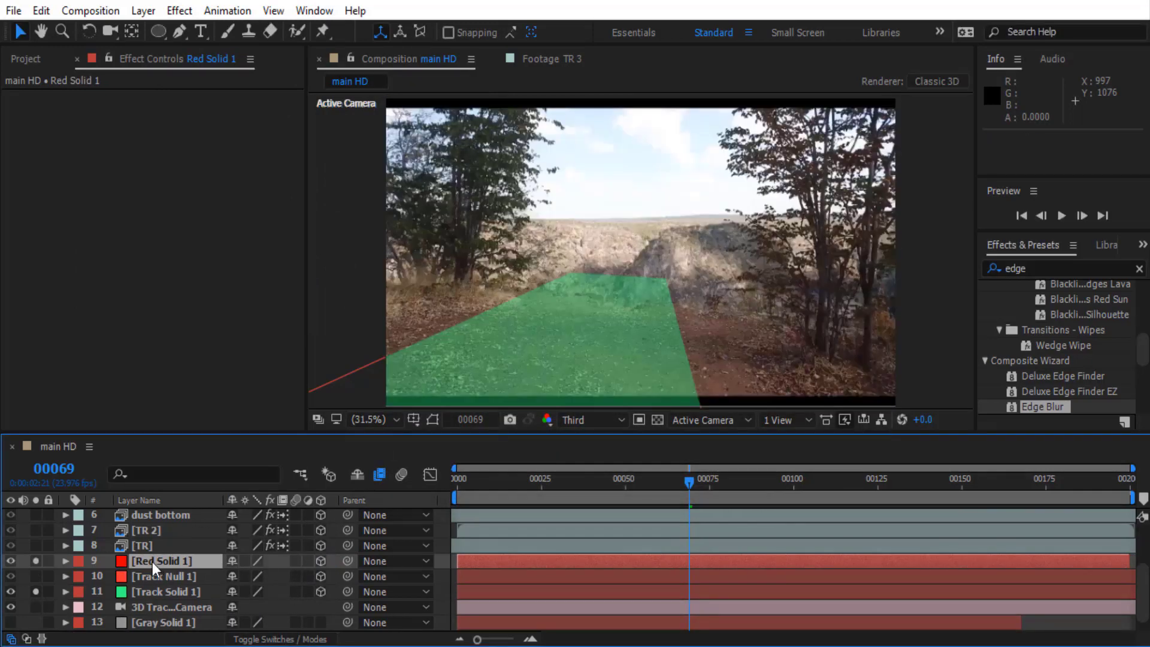
Step: Place Red Solid 1 at Track Null 1's position and scale it to 793%, 716%
left_click(156, 576)
key("p")
left_click(160, 561)
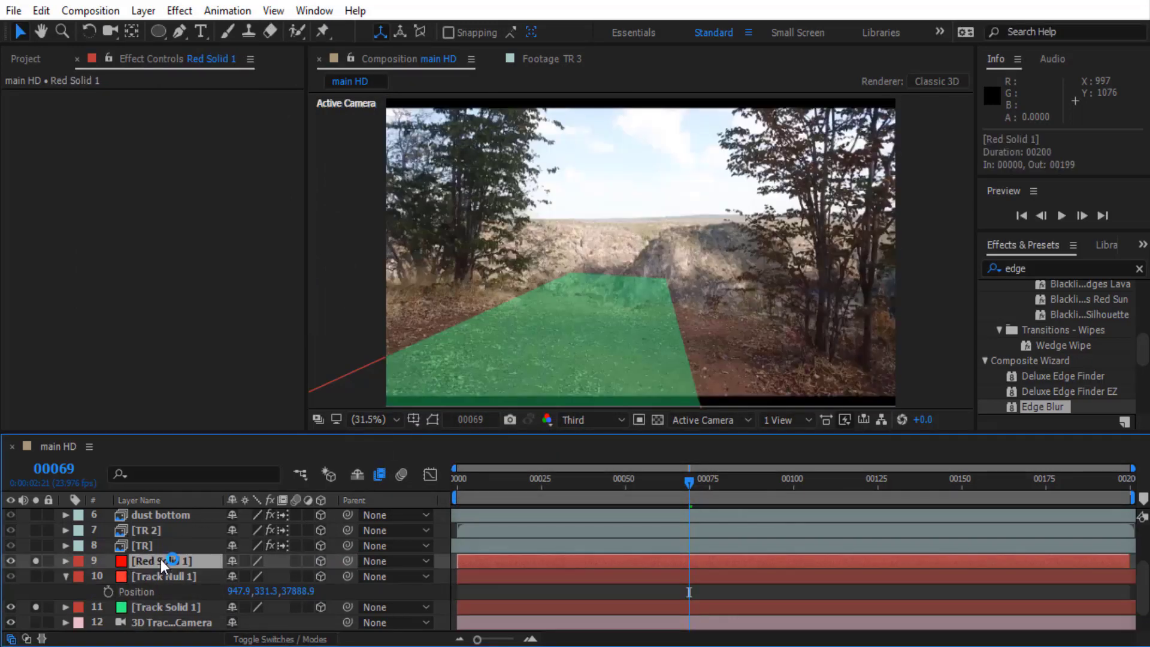
left_click_drag(647, 257, 664, 234)
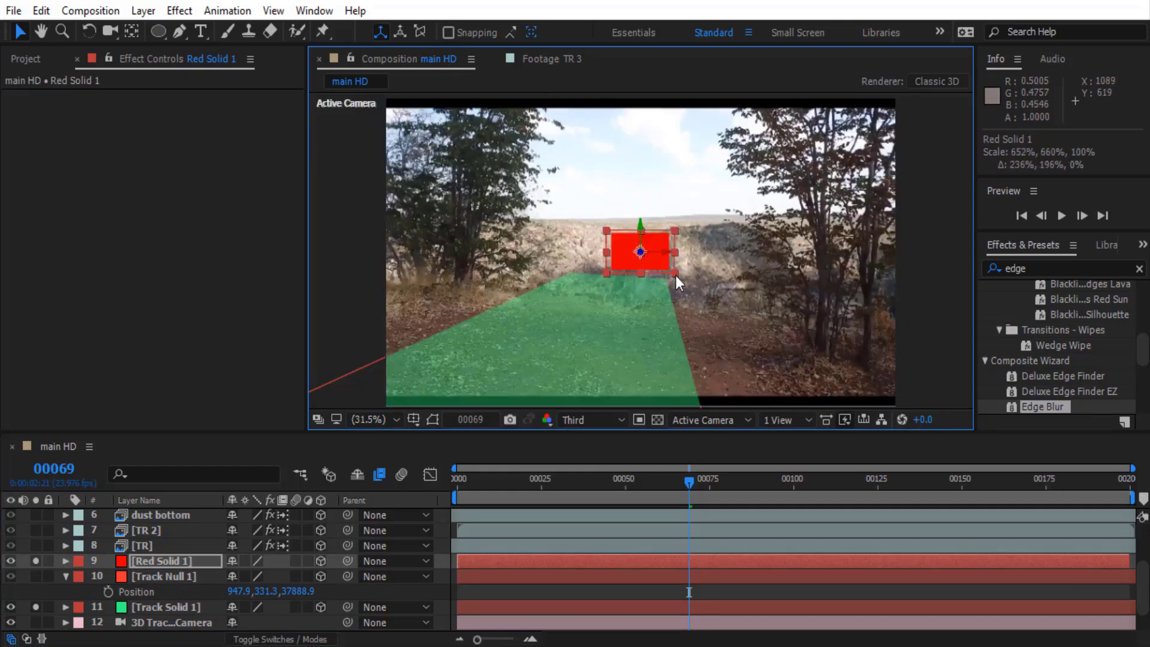
left_click_drag(675, 276, 684, 278)
left_click(66, 576)
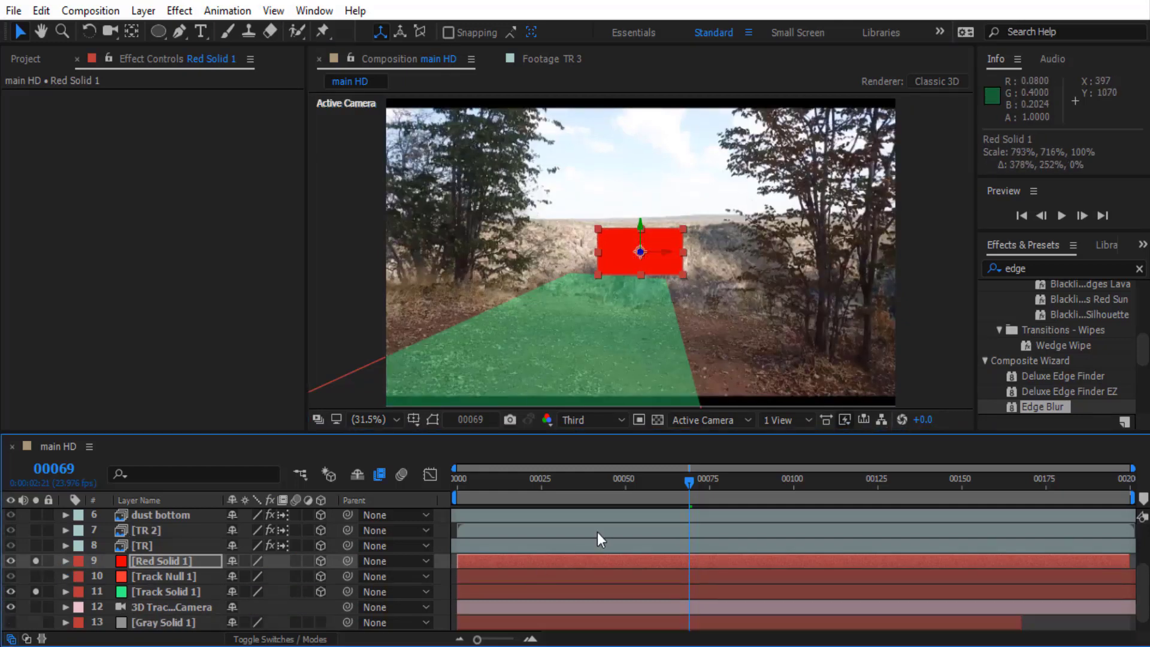
left_click_drag(598, 498, 219, 493)
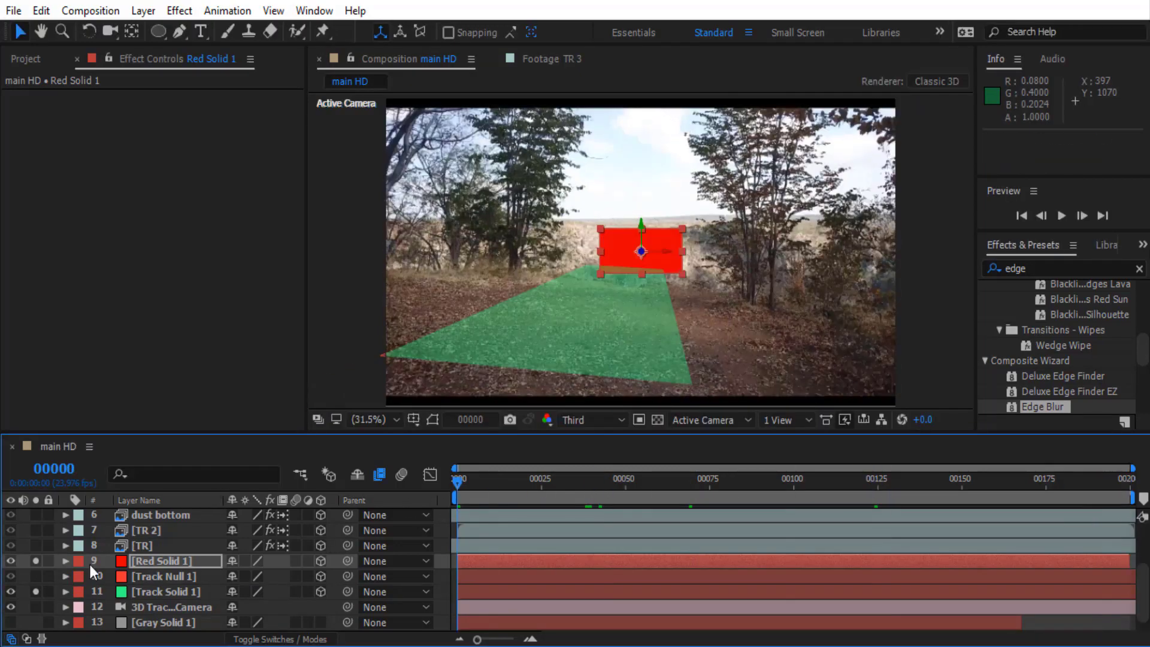
Step: Rotate the plane slightly and play the scene back over the canyon footage
left_click_drag(512, 262, 514, 260)
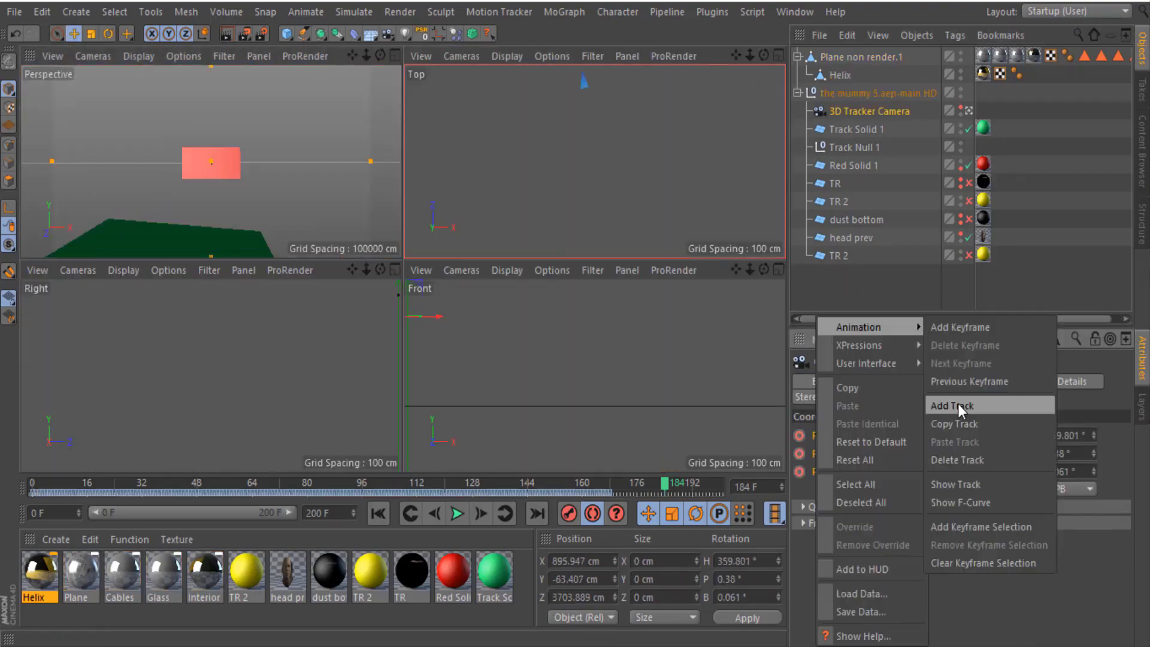
left_click(957, 404)
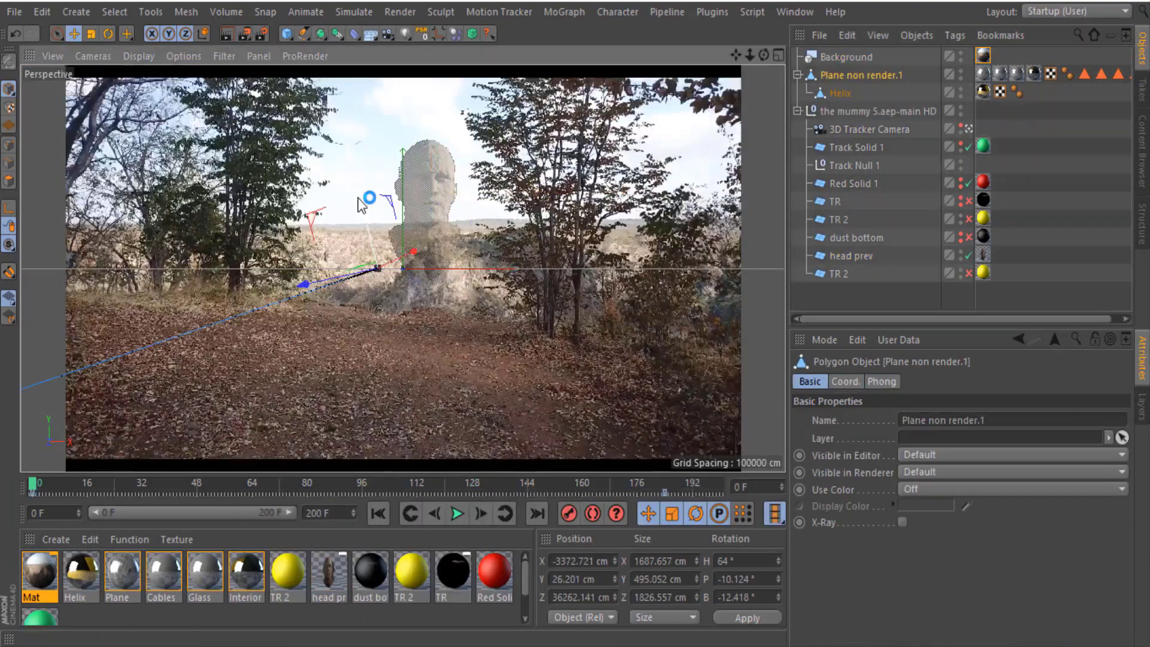
left_click(458, 513)
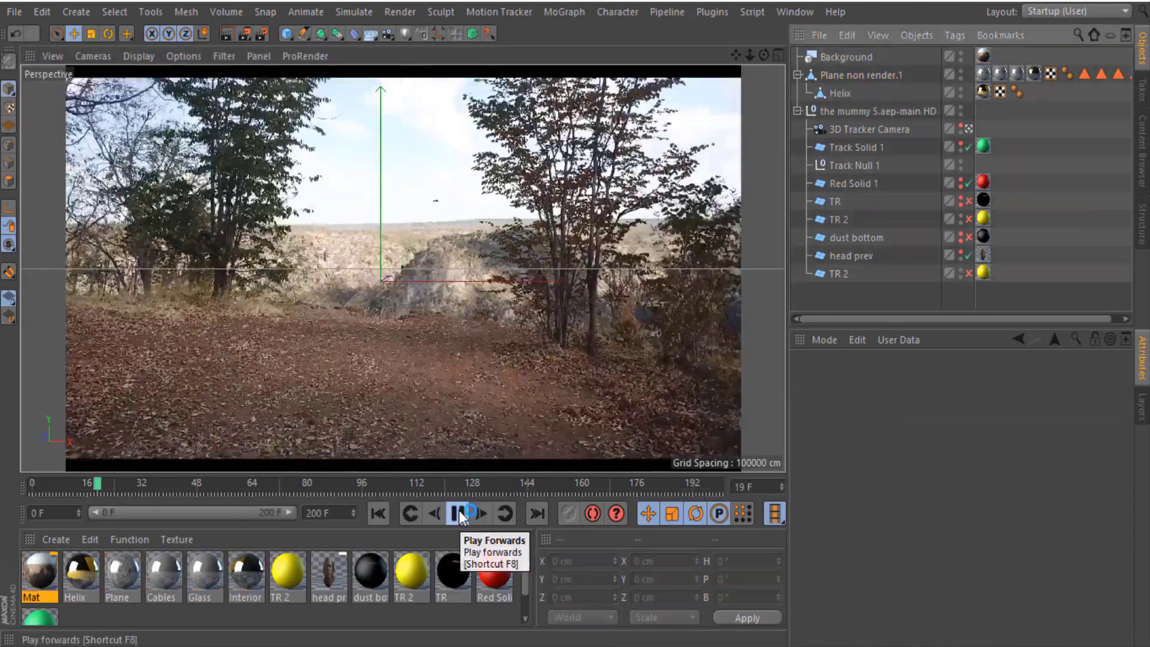
left_click(491, 492)
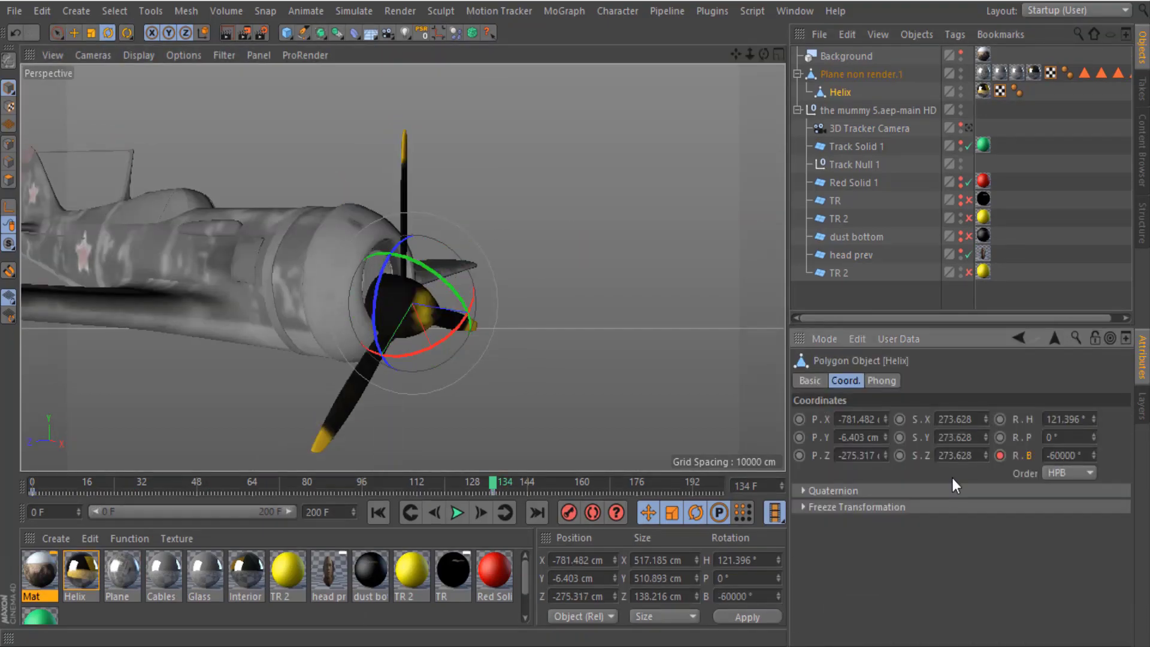
left_click(224, 55)
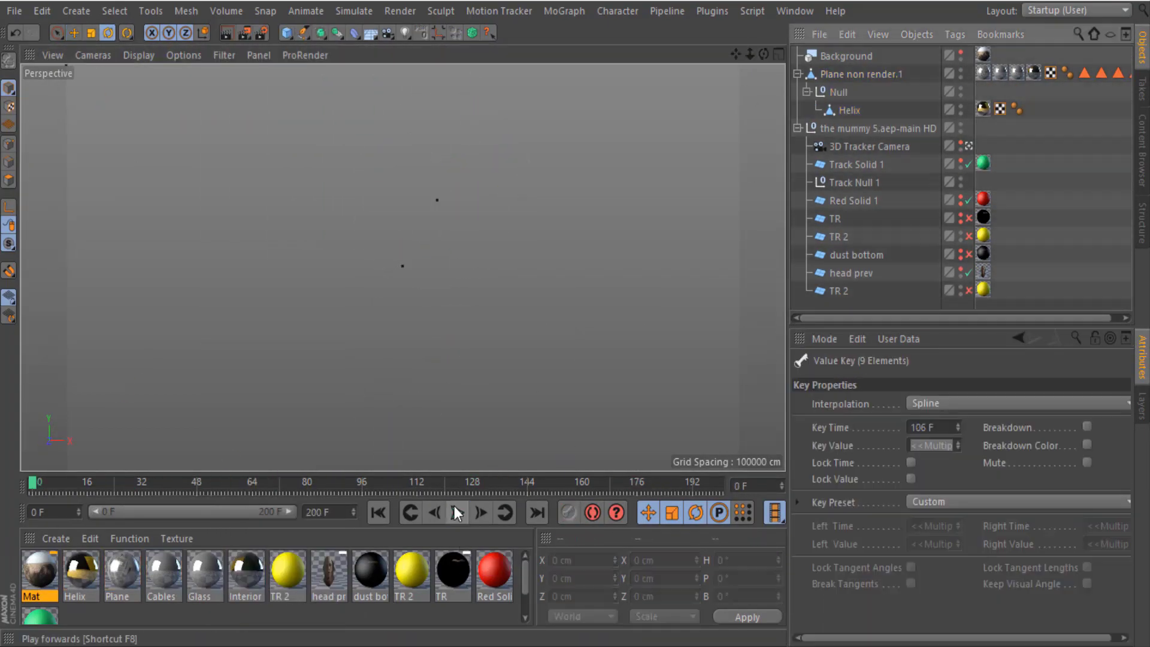
left_click(456, 513)
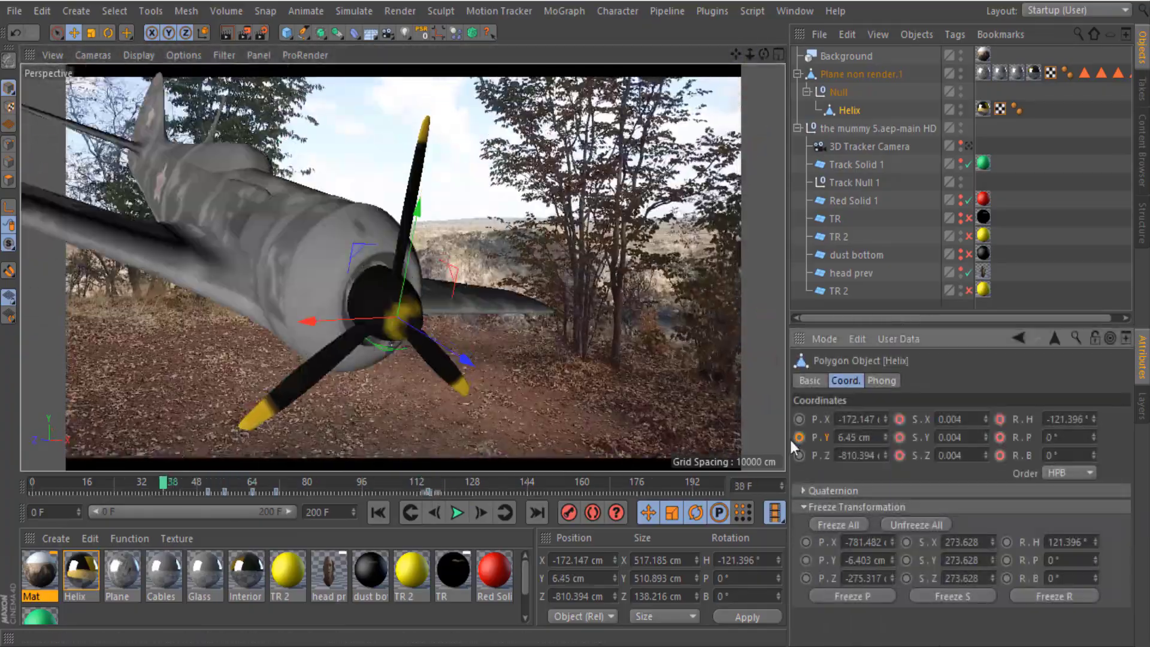
left_click(456, 513)
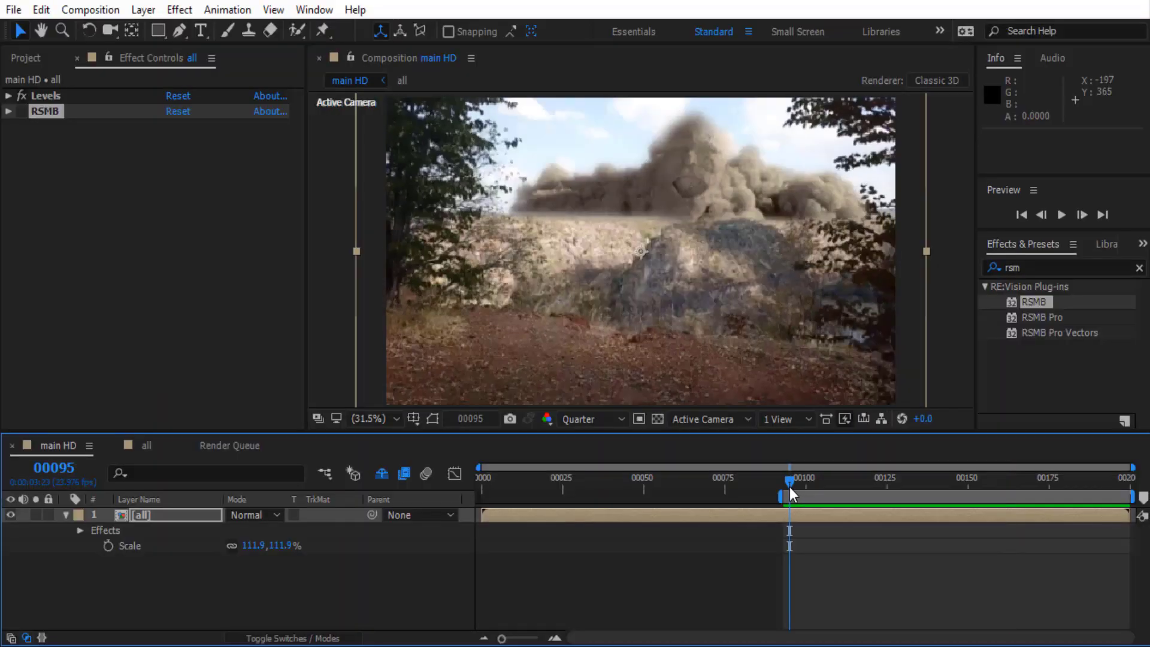
key("space")
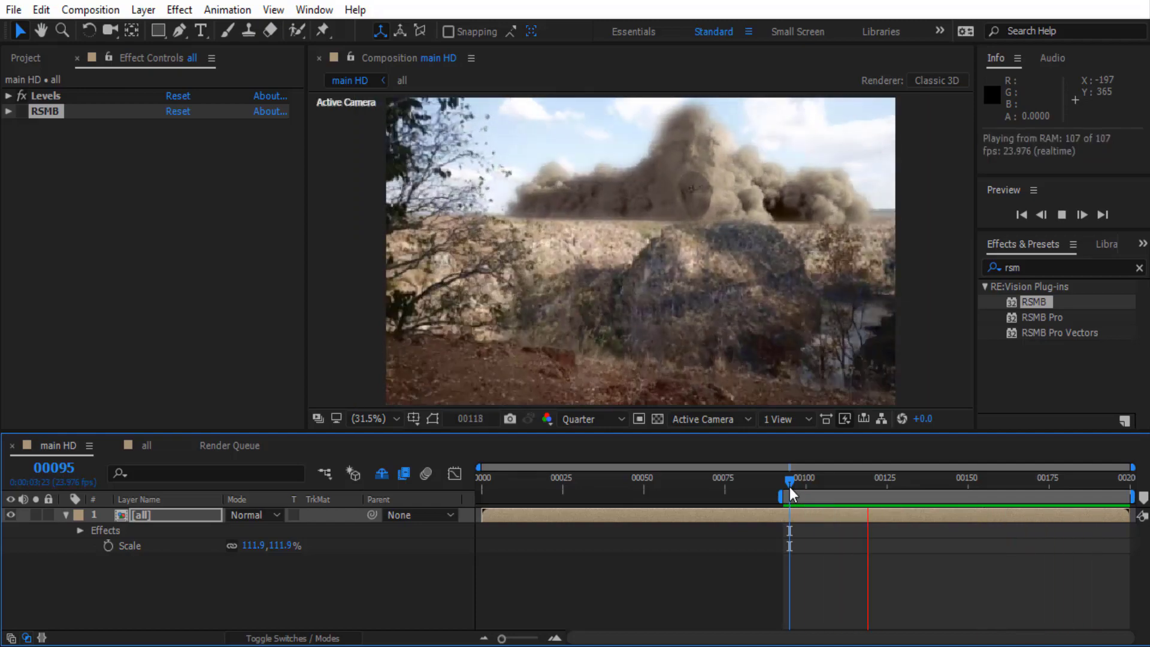
key("space")
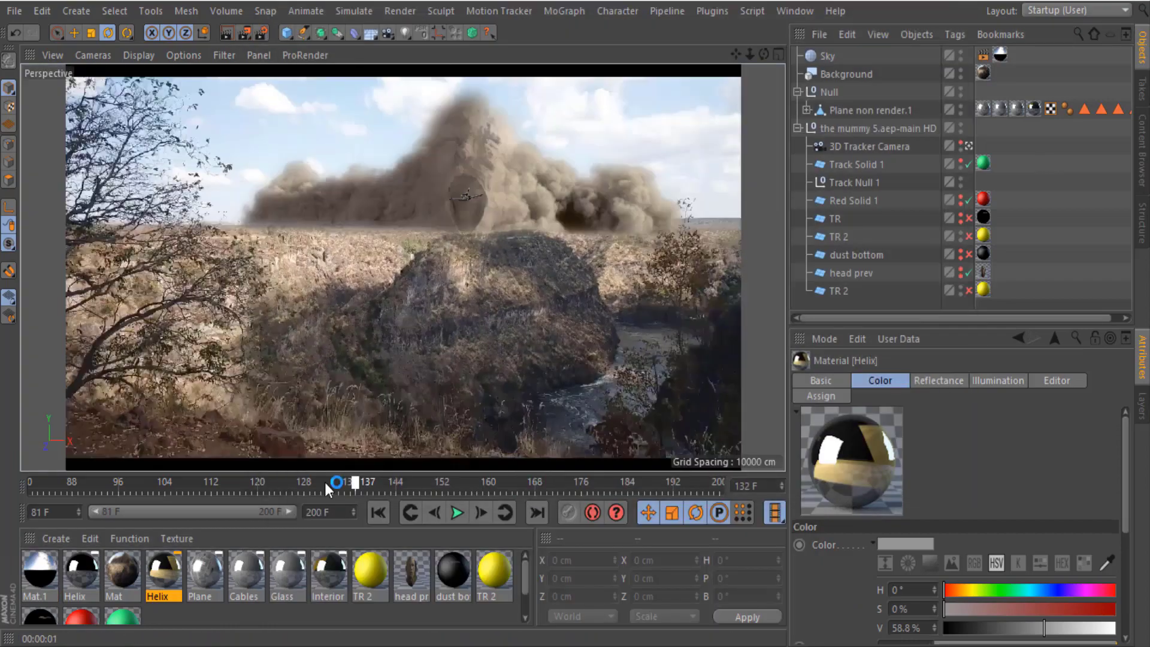
Step: Collapse 'the mummy 5.aep-main HD' group in the Object Manager
left_click(798, 129)
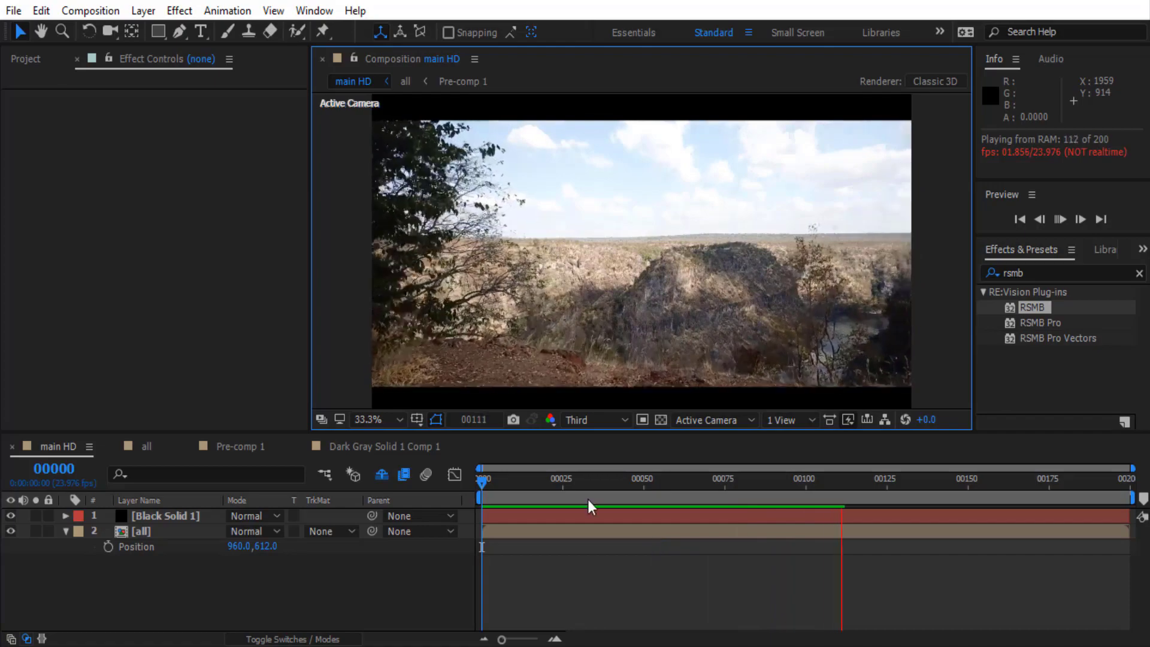
Step: Set the preview resolution to Half and open the Wiggler panel
left_click(532, 527)
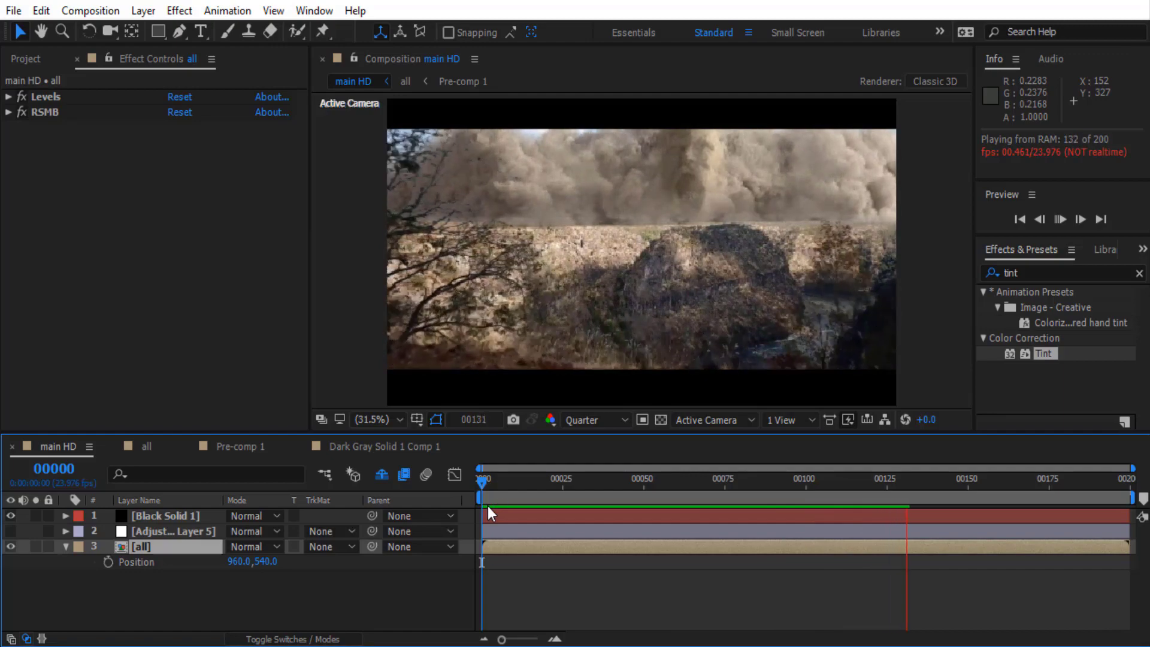
left_click(593, 420)
left_click(597, 488)
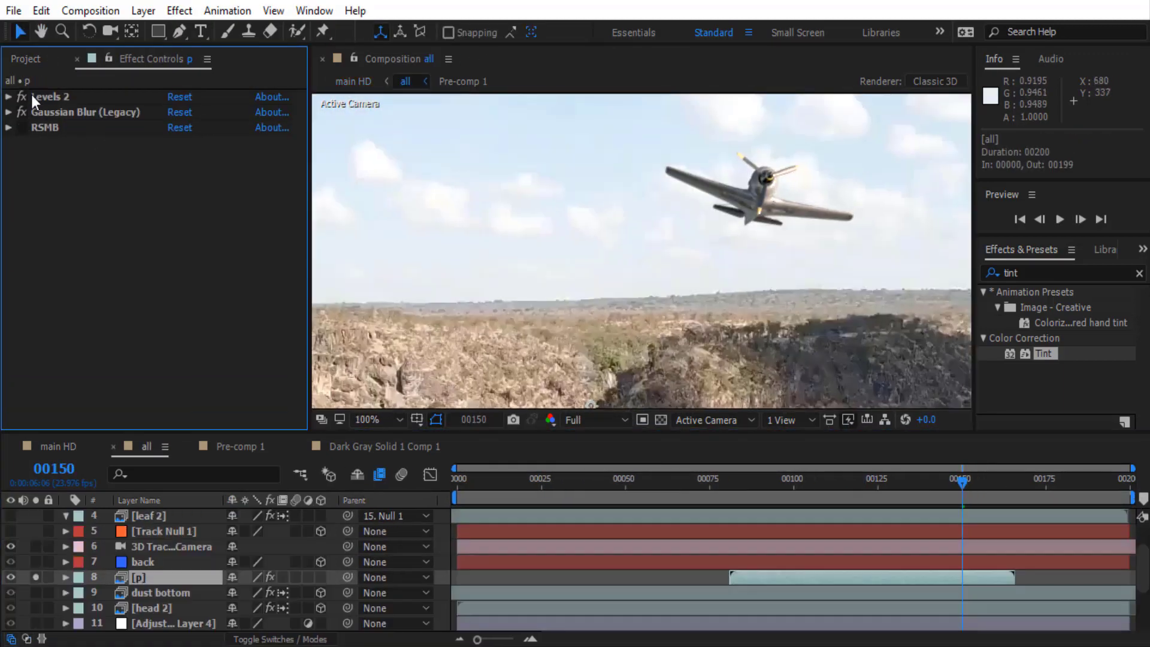
left_click(237, 576)
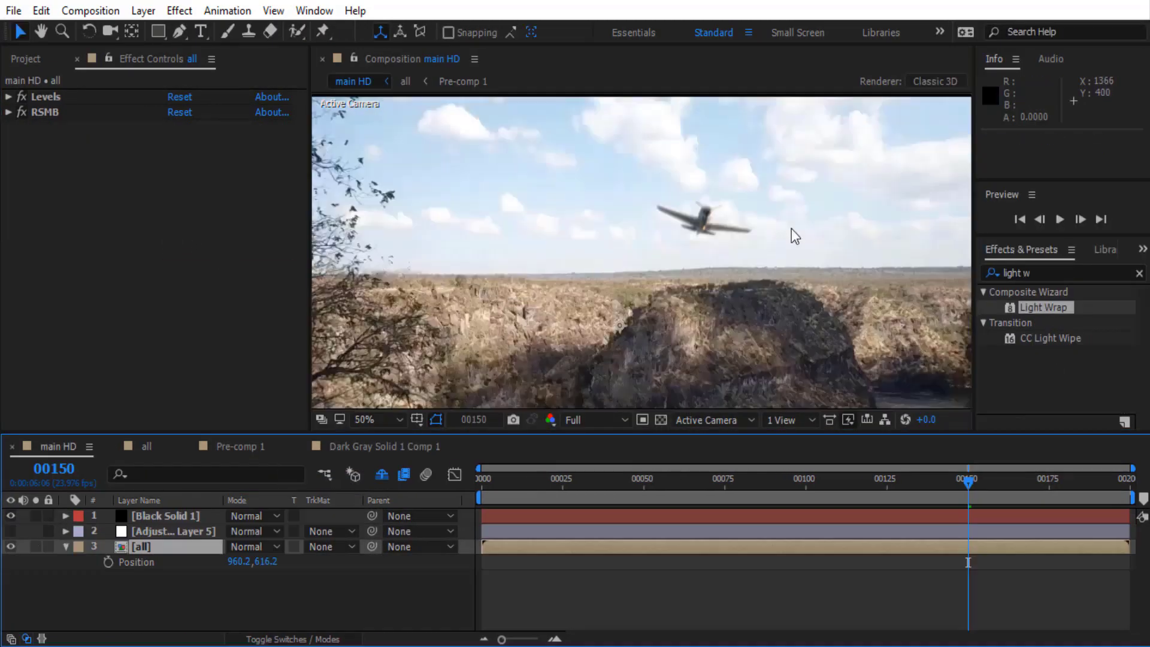
left_click(313, 11)
left_click(398, 468)
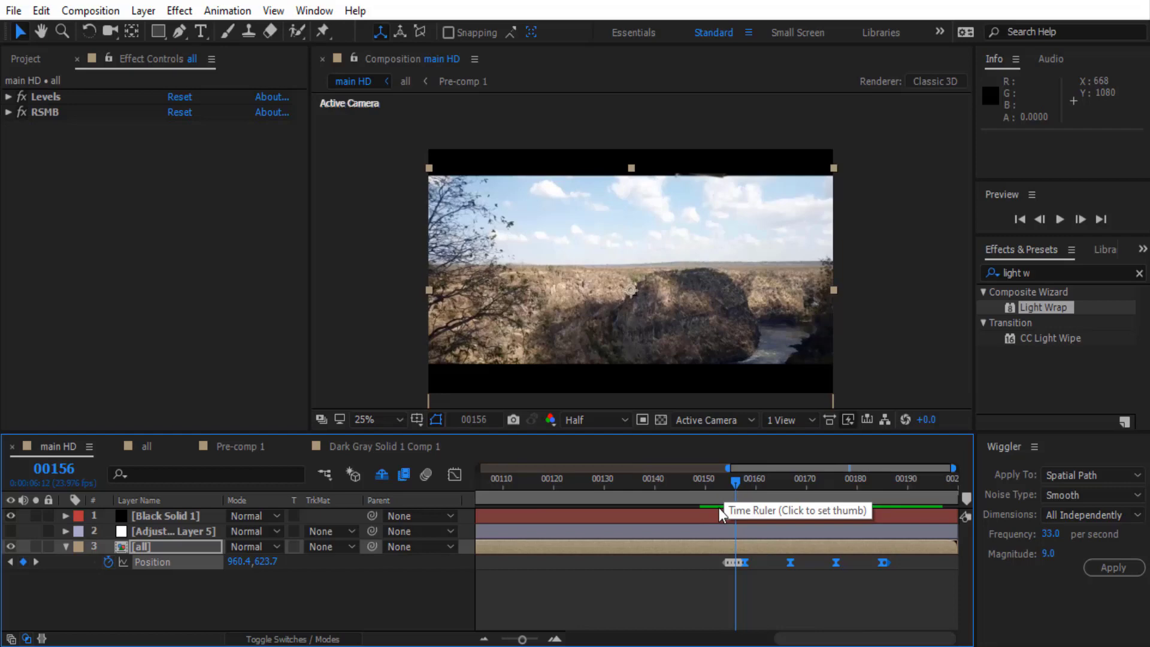
Step: Wiggle the all layer's Position keyframes, add Null 2, and preview the shake
left_click(723, 515)
left_click(733, 537)
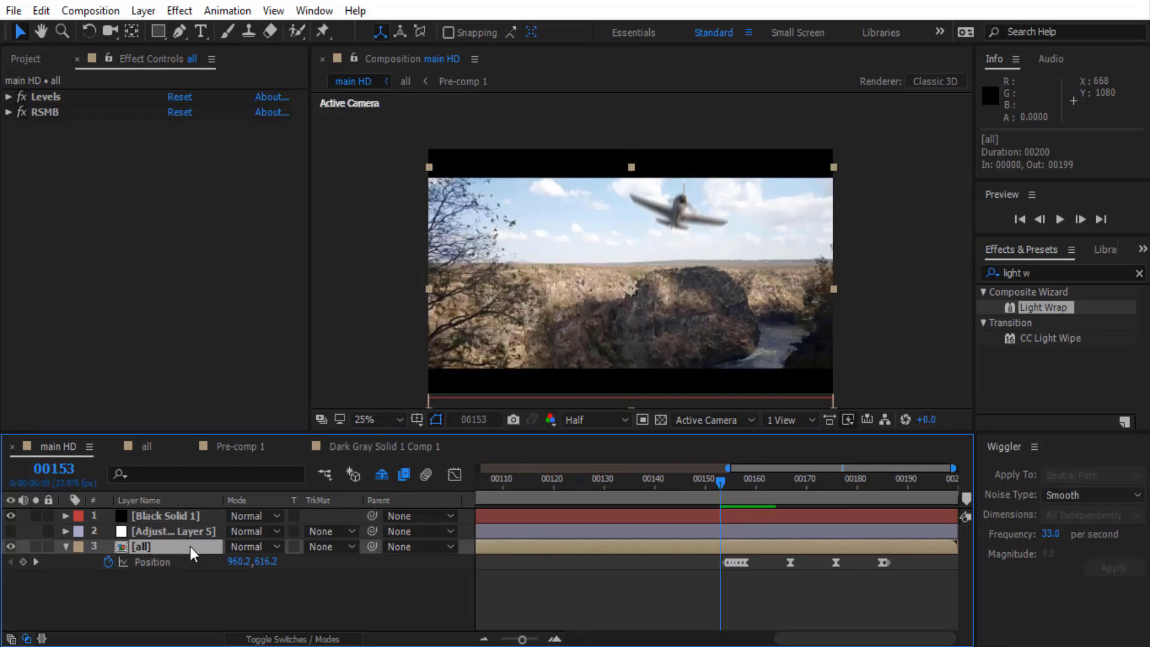
key("ctrl+alt+shift+y")
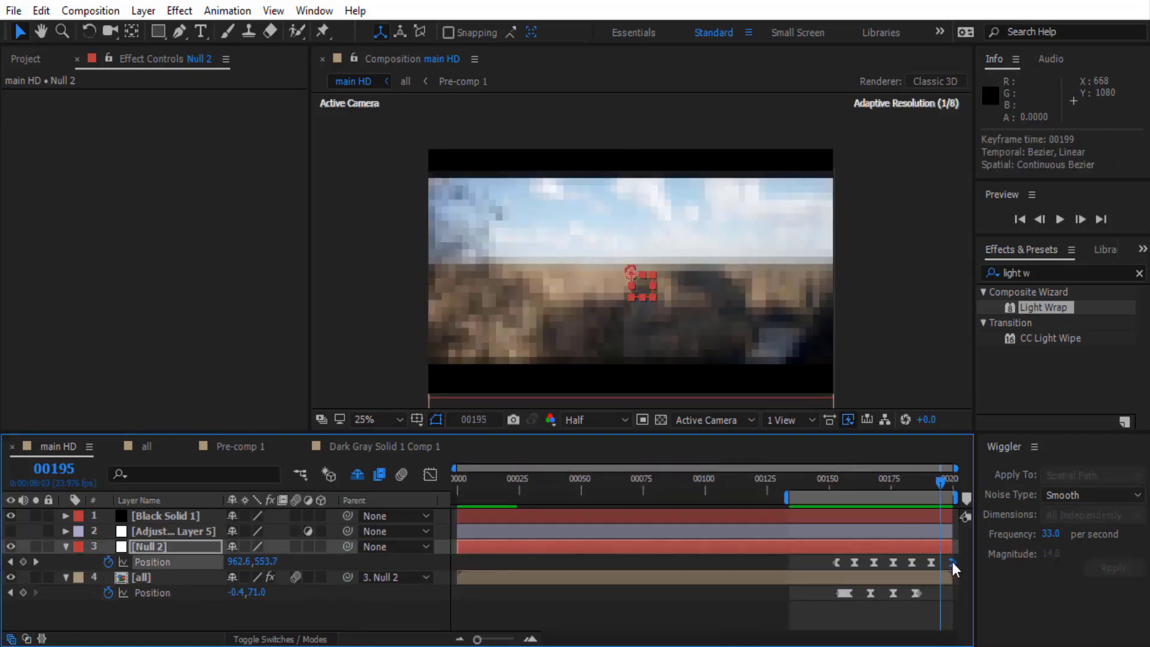
left_click(820, 484)
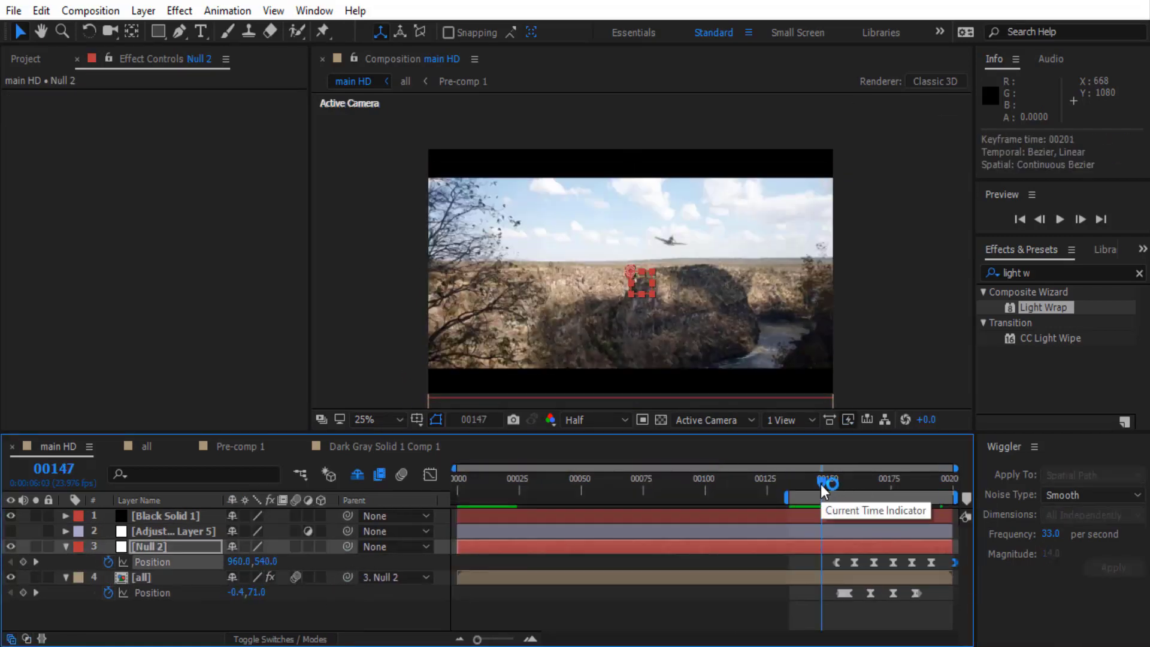
key("space")
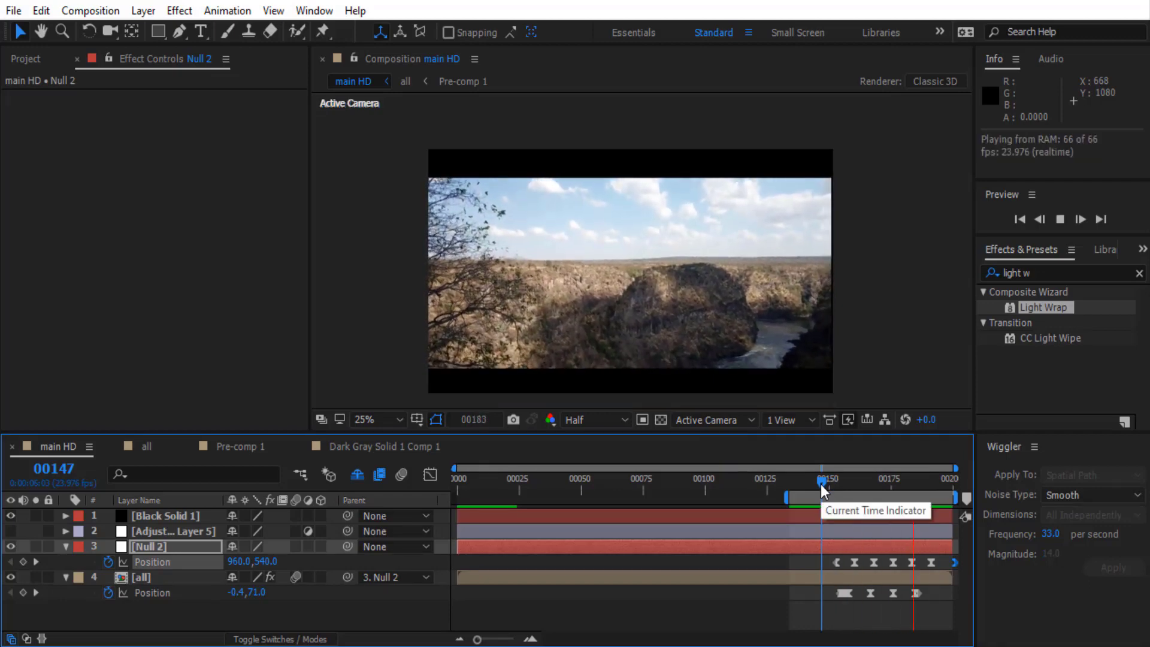
key("space")
left_click(870, 594)
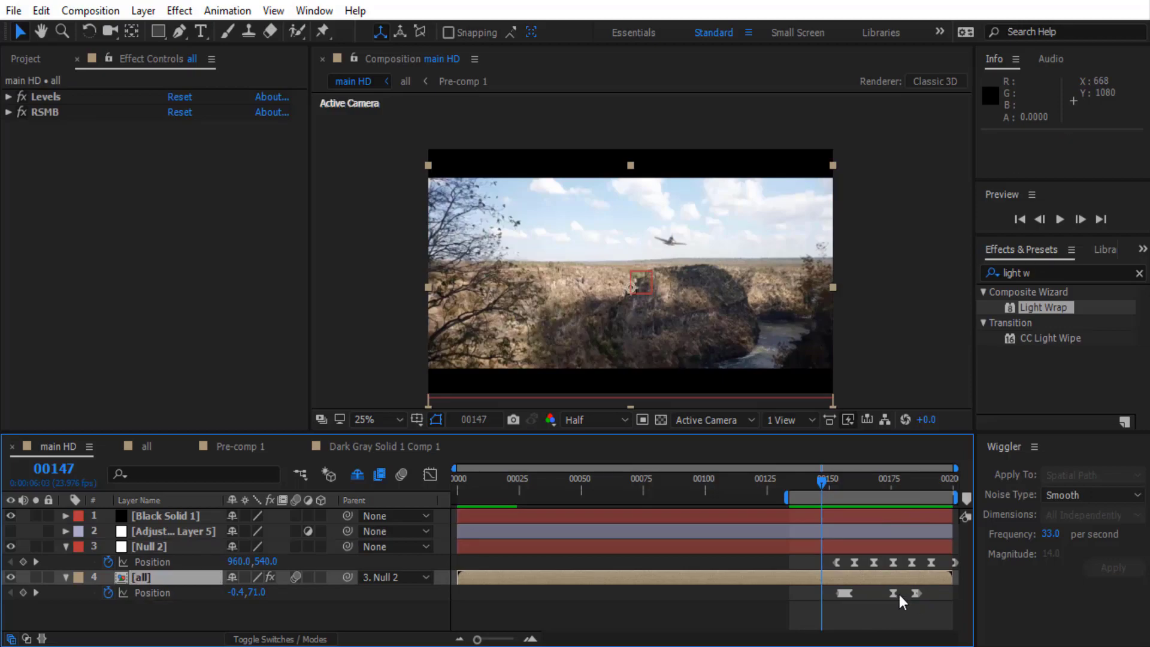